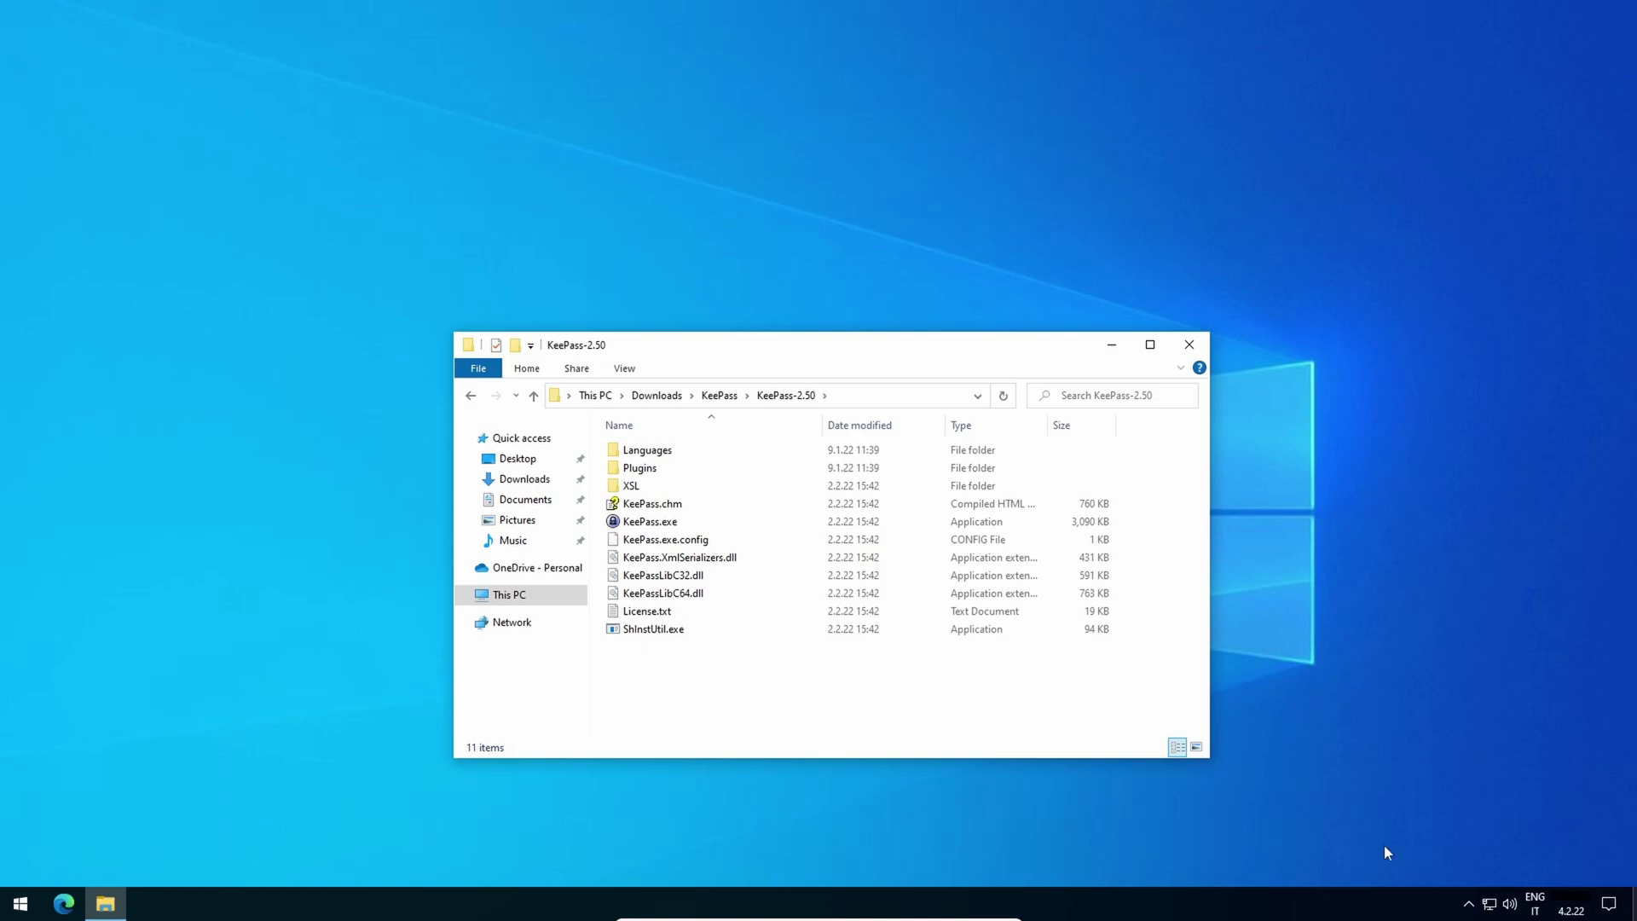
Launch KeePass.exe from the KeePass-2.50 folder
{"action": "double_click", "coordinate": [656, 522]}
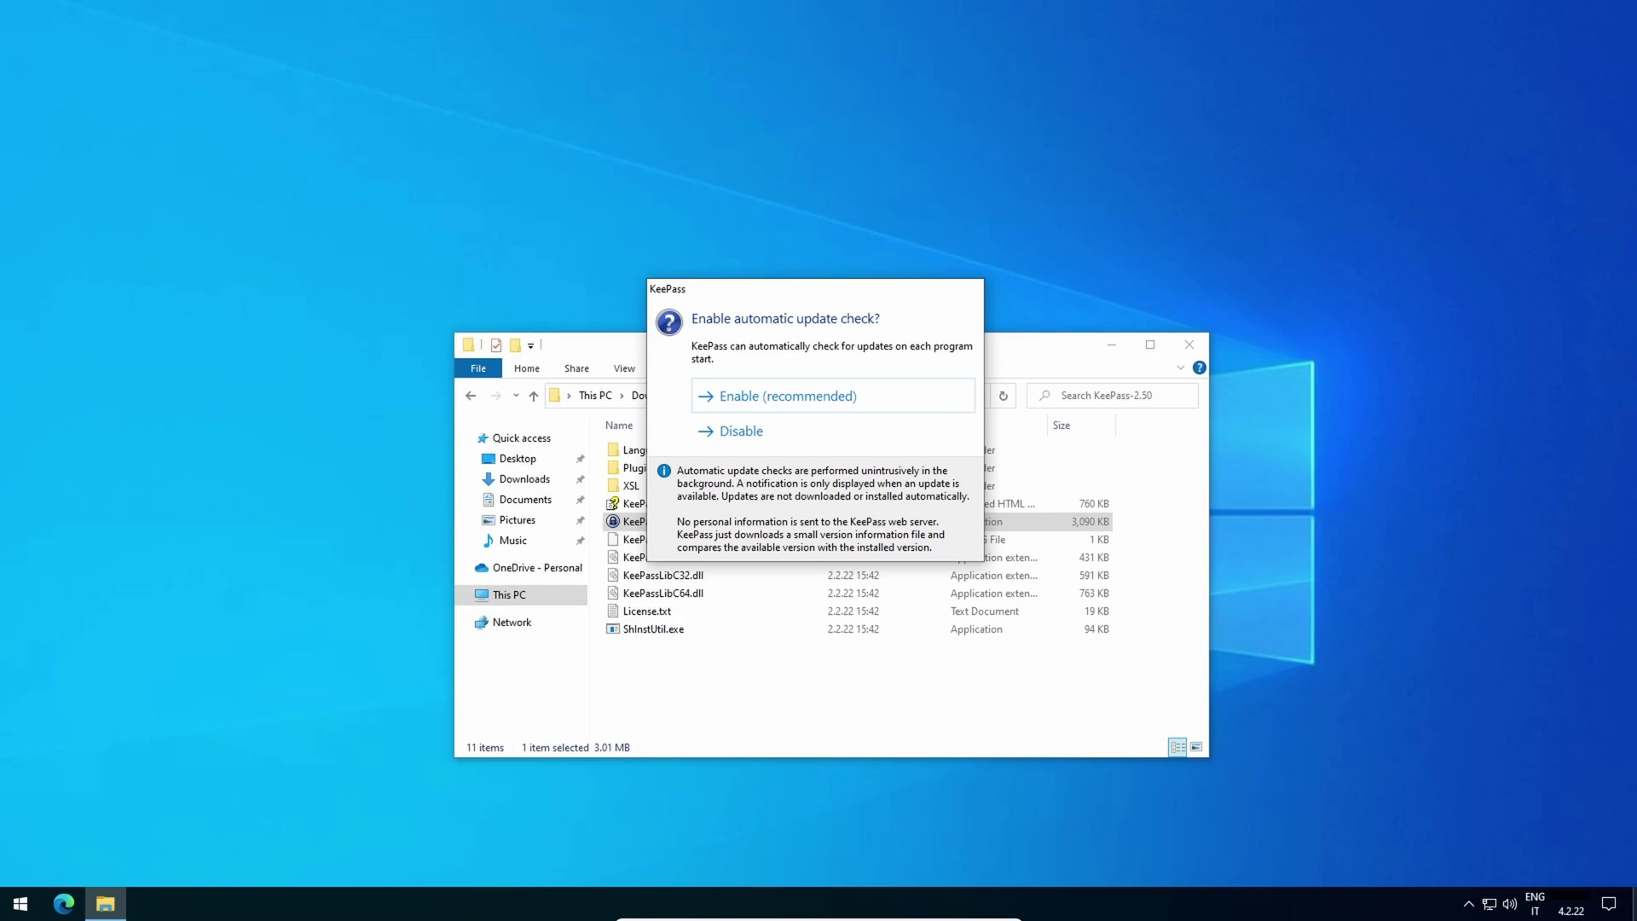
Enable automatic update checks and start a new database, acknowledging its notice
{"action": "left_click", "coordinate": [794, 395]}
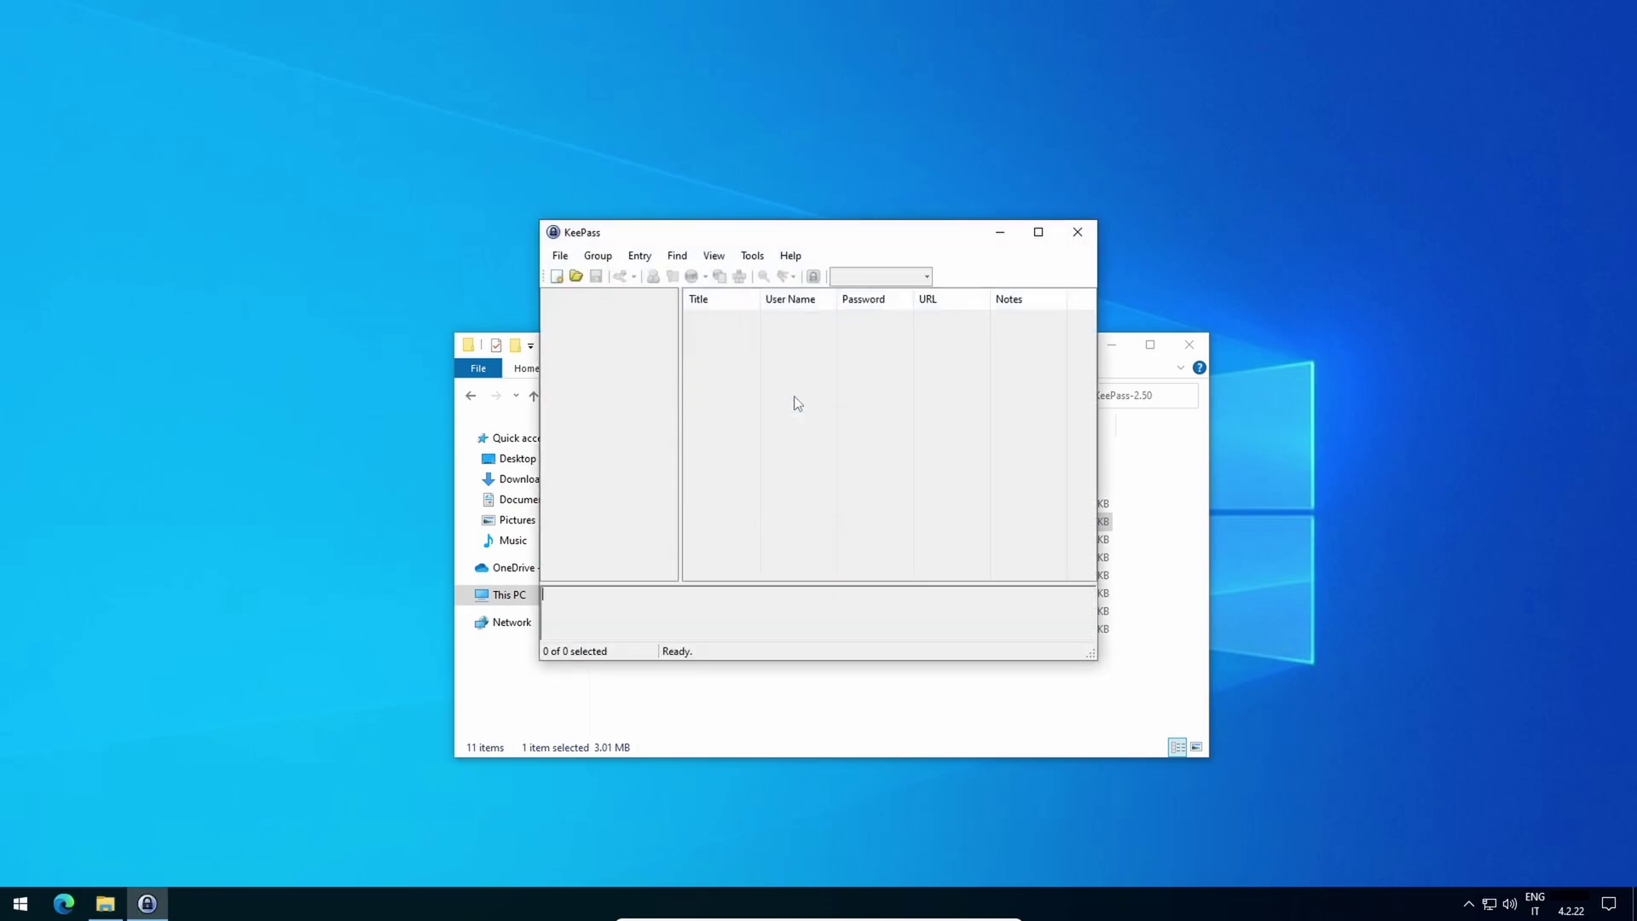
{"action": "left_click", "coordinate": [556, 276]}
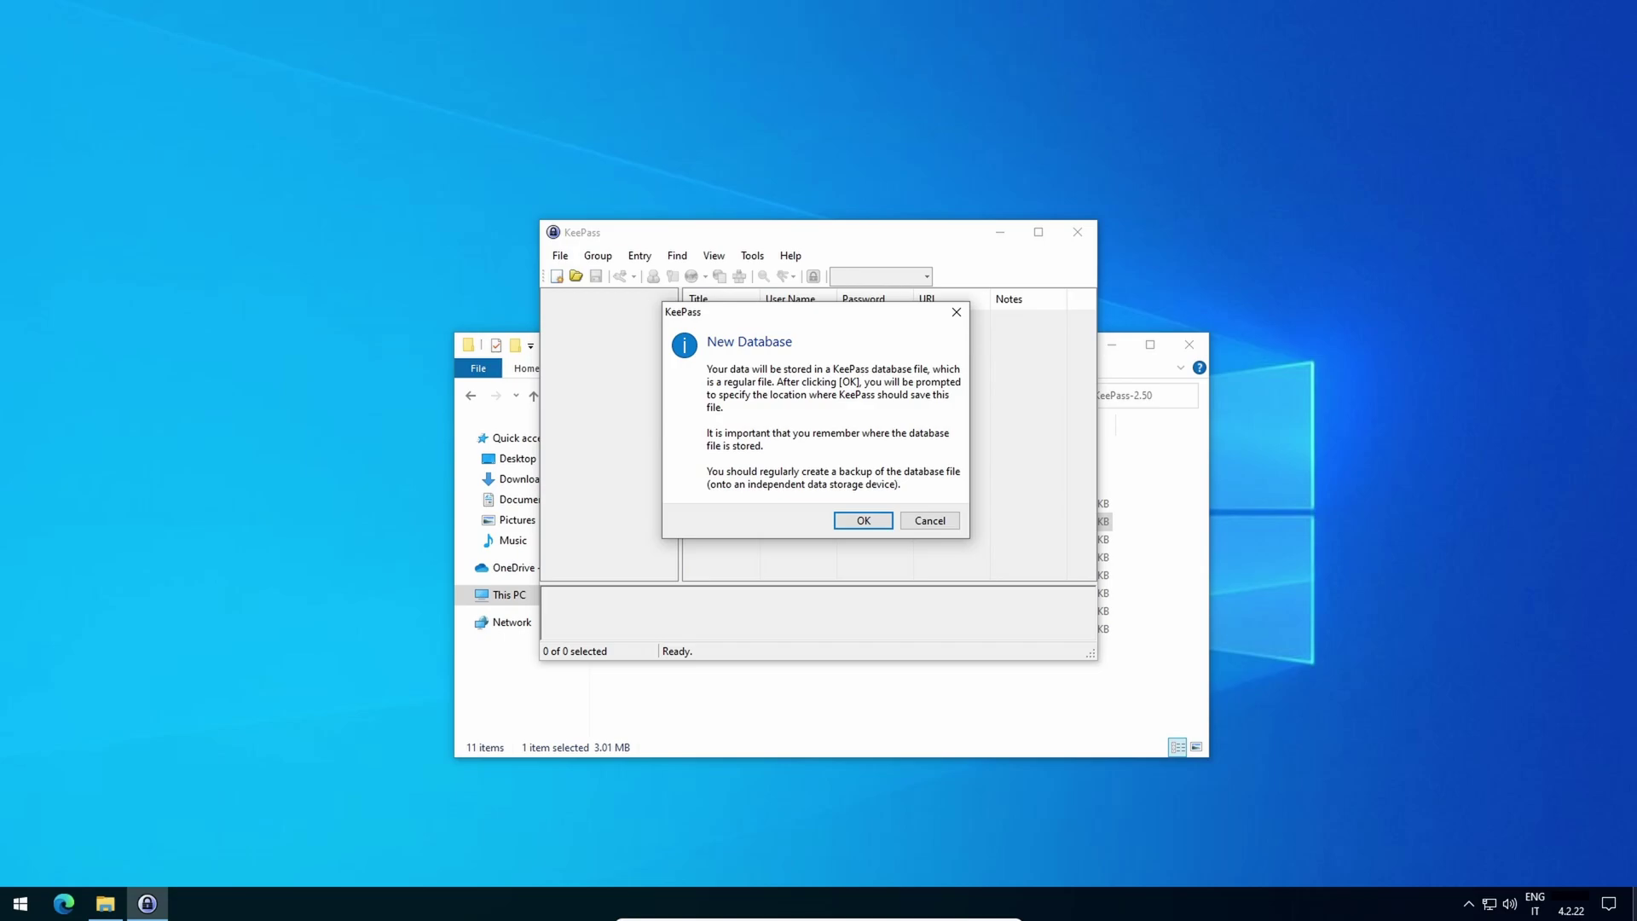
{"action": "left_click", "coordinate": [861, 528]}
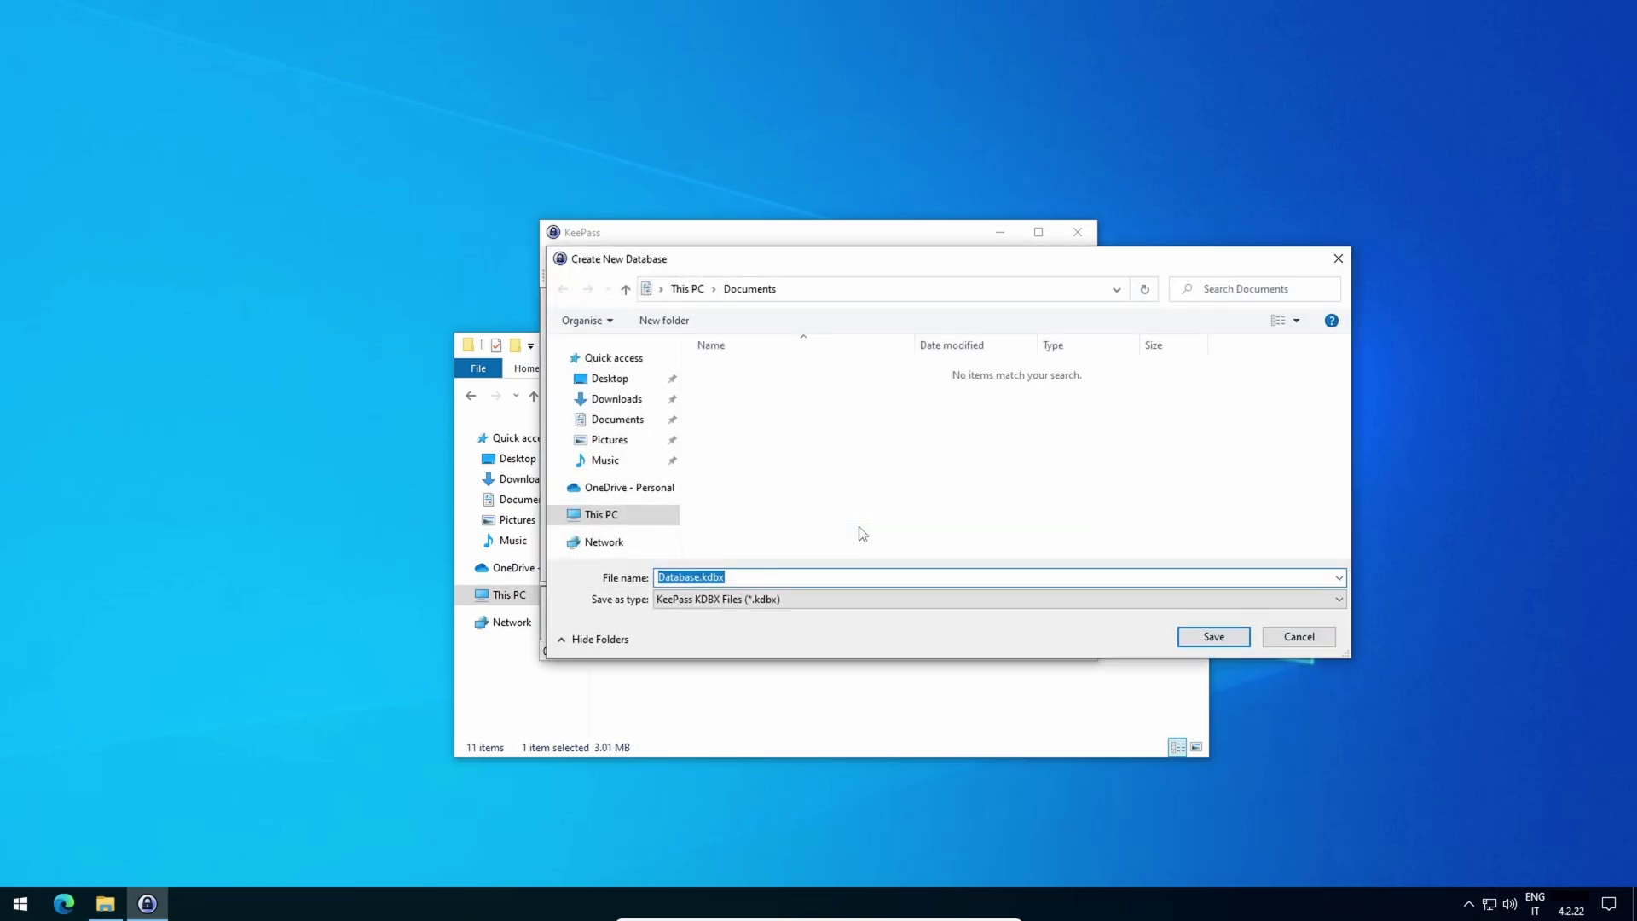
Save the new database as Database.kdbx in the Downloads\To Backup folder
{"action": "left_click", "coordinate": [620, 404]}
{"action": "double_click", "coordinate": [700, 432]}
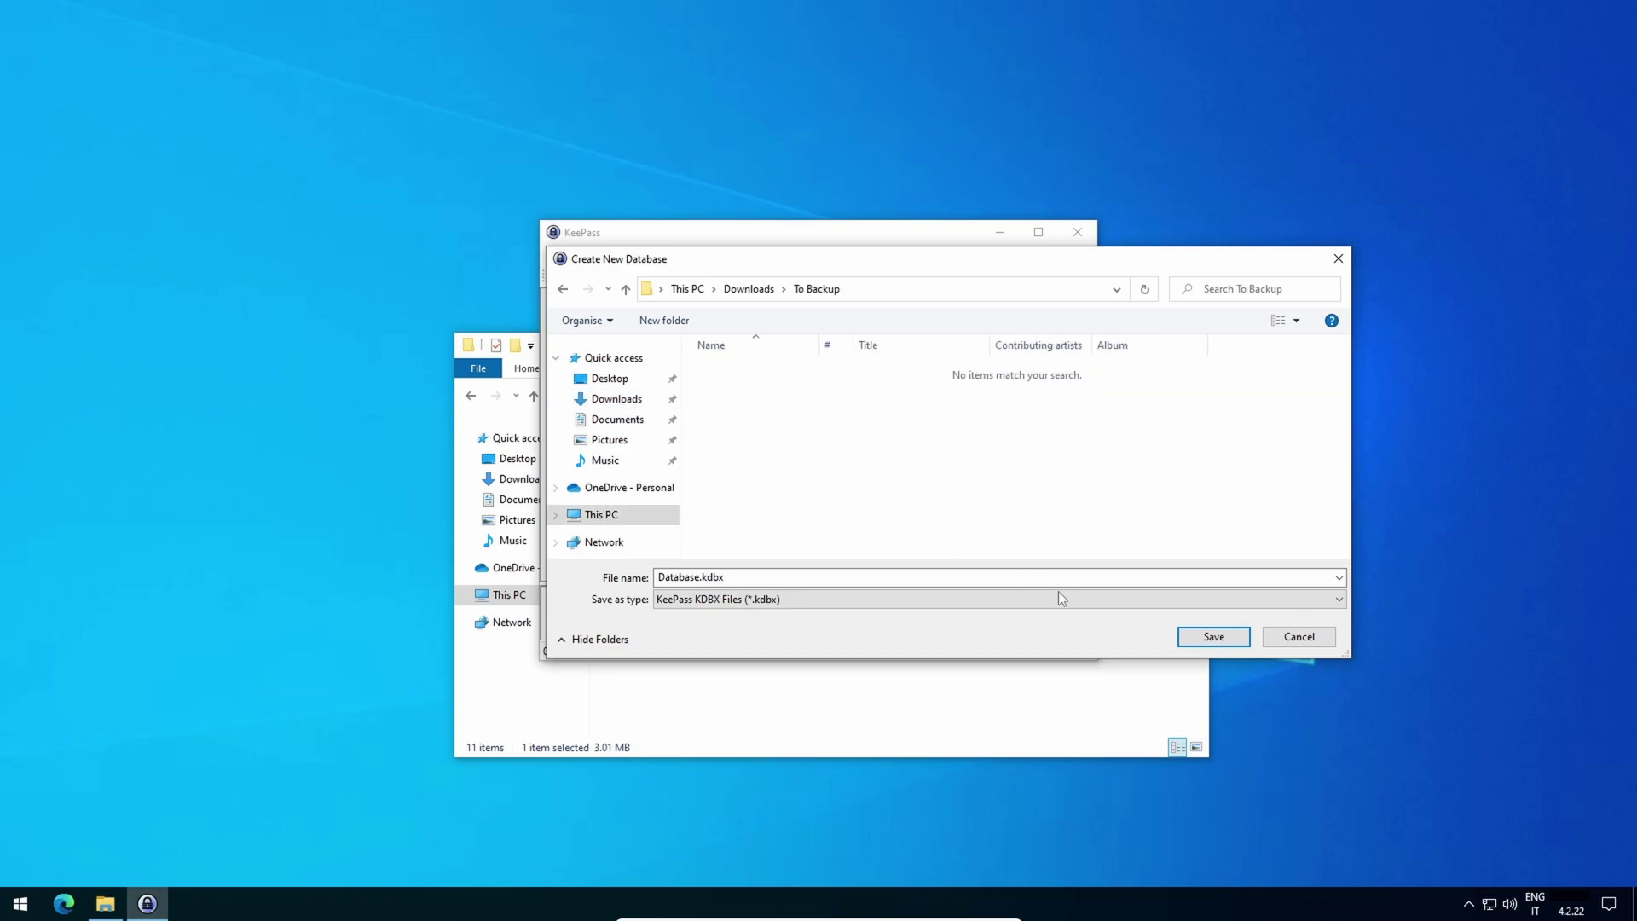
{"action": "left_click", "coordinate": [1213, 638]}
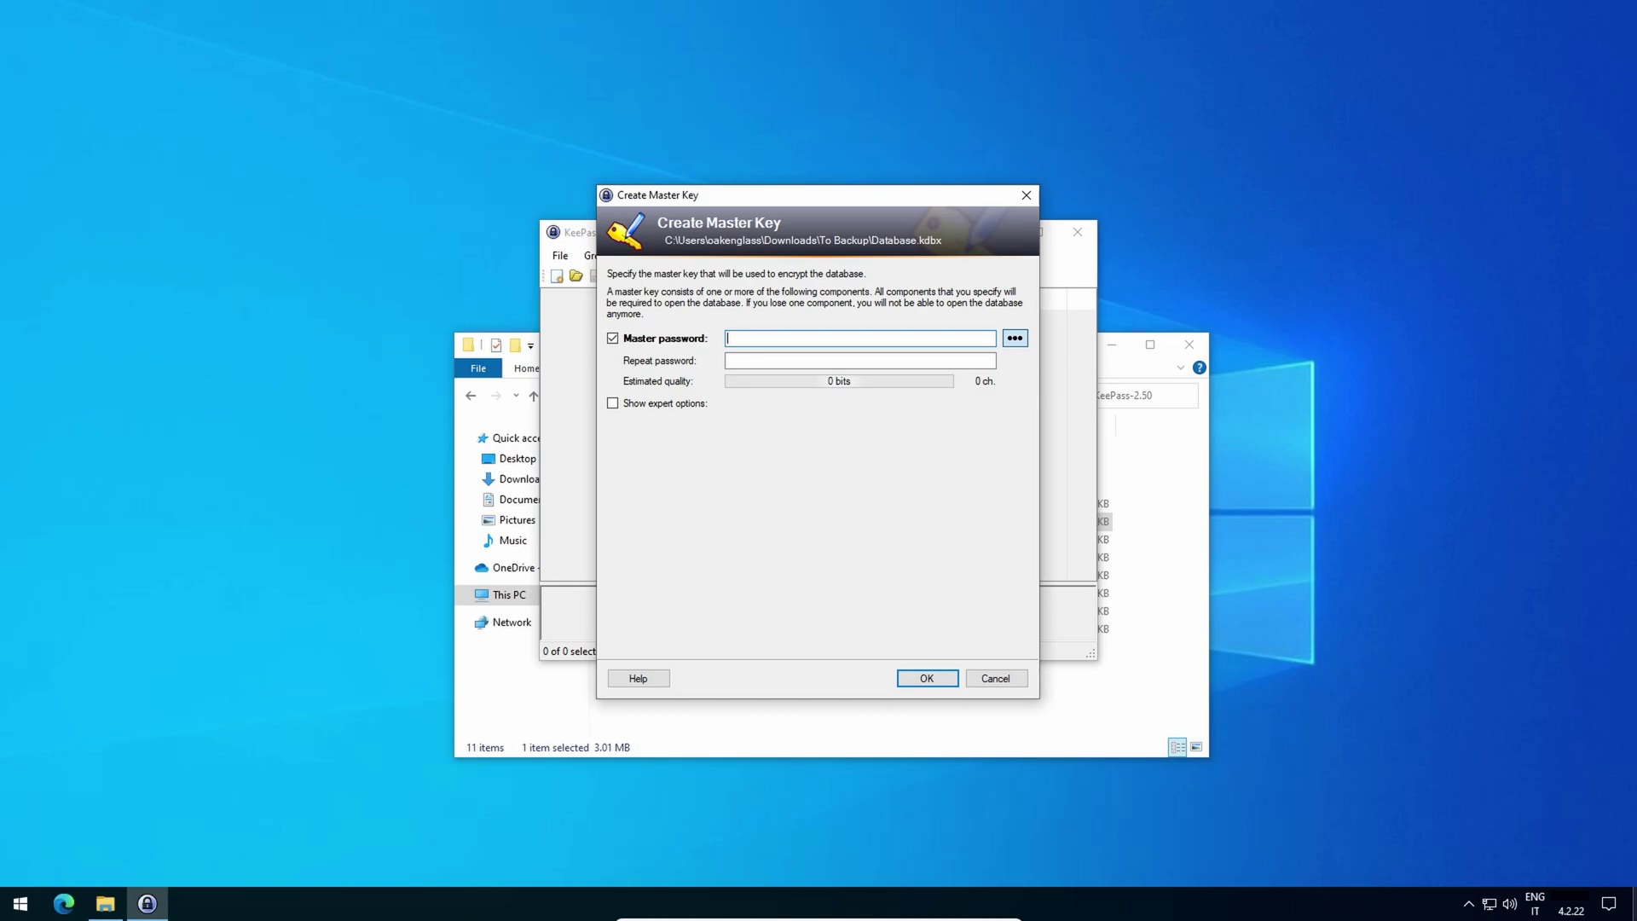
Show the master password as plain text and enter a mixed-case 23-character password, replacing a lowercase first try
{"action": "left_click", "coordinate": [1014, 338]}
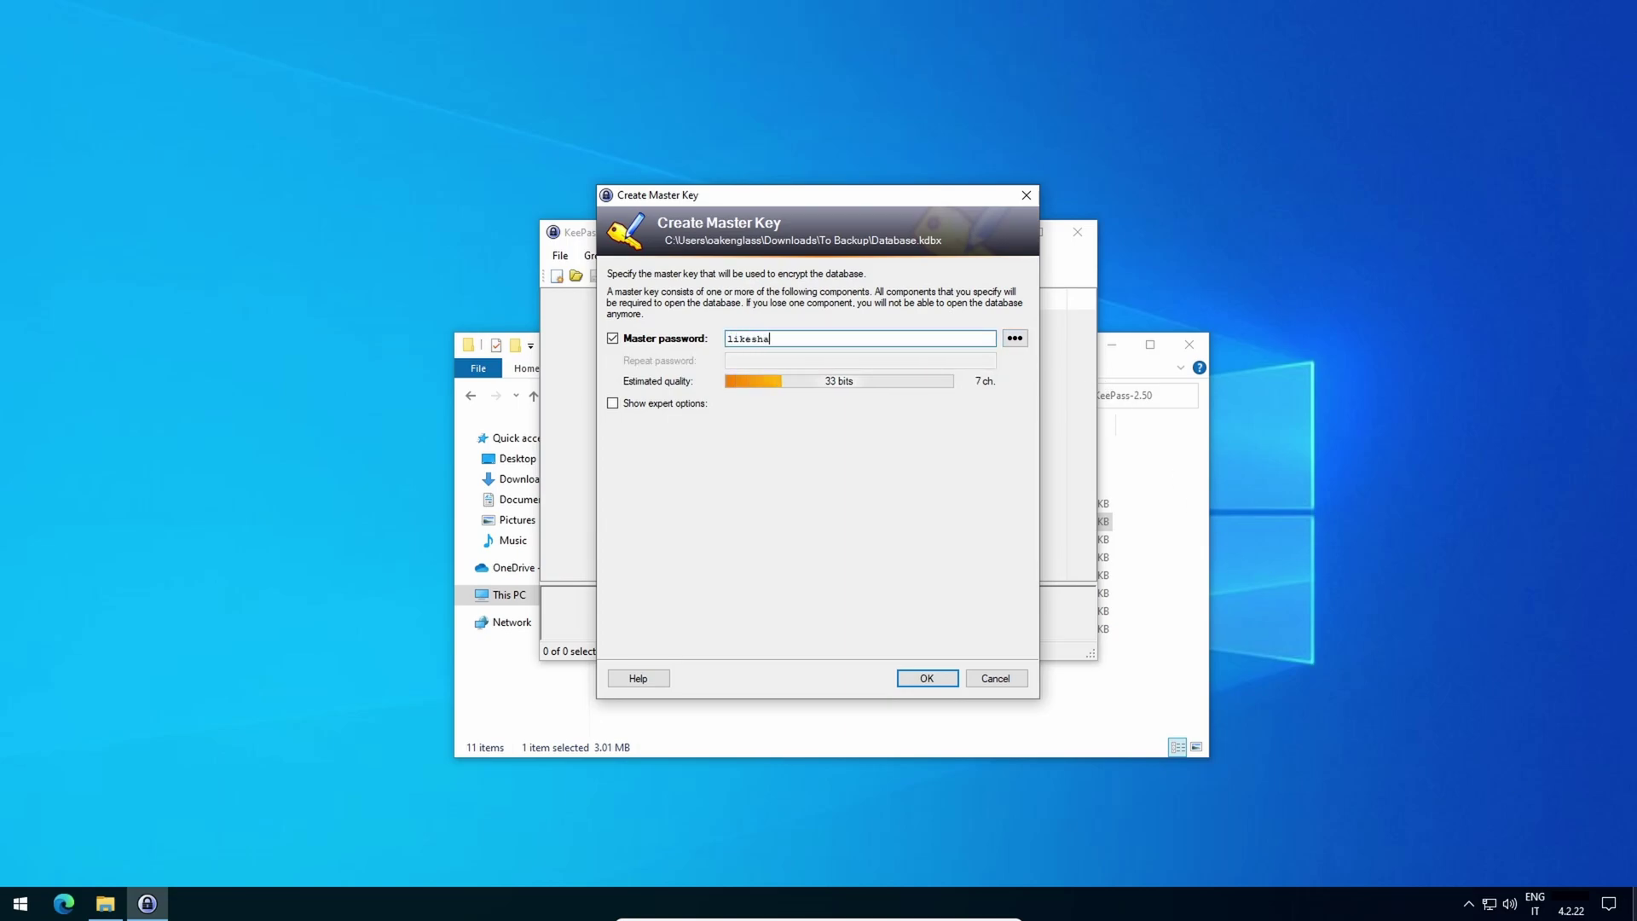
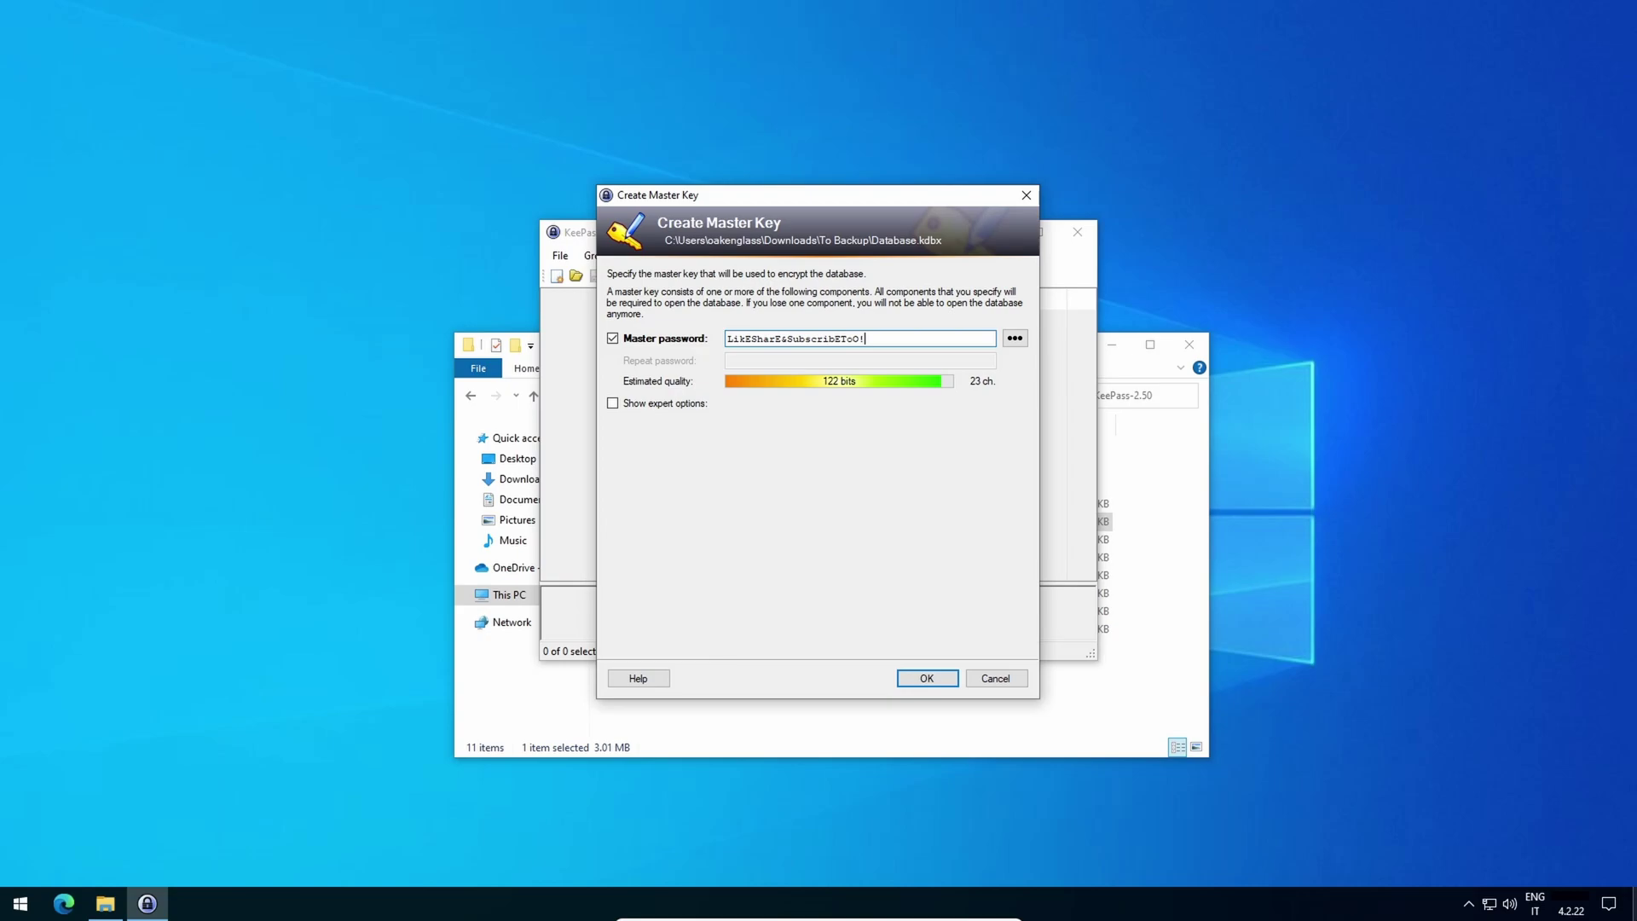
Replace the master password with a random mix of letters, digits and symbols
{"action": "key", "text": "BackSpace"}
{"action": "key", "text": "BackSpace"}
{"action": "key", "text": "BackSpace"}
{"action": "key", "text": "BackSpace"}
{"action": "key", "text": "BackSpace"}
{"action": "key", "text": "BackSpace"}
{"action": "key", "text": "BackSpace"}
{"action": "key", "text": "BackSpace"}
{"action": "key", "text": "BackSpace"}
{"action": "key", "text": "BackSpace"}
{"action": "key", "text": "BackSpace"}
{"action": "key", "text": "BackSpace"}
{"action": "key", "text": "BackSpace"}
{"action": "key", "text": "BackSpace"}
{"action": "key", "text": "BackSpace"}
{"action": "key", "text": "BackSpace"}
{"action": "key", "text": "BackSpace"}
{"action": "key", "text": "BackSpace"}
{"action": "key", "text": "BackSpace"}
{"action": "key", "text": "BackSpace"}
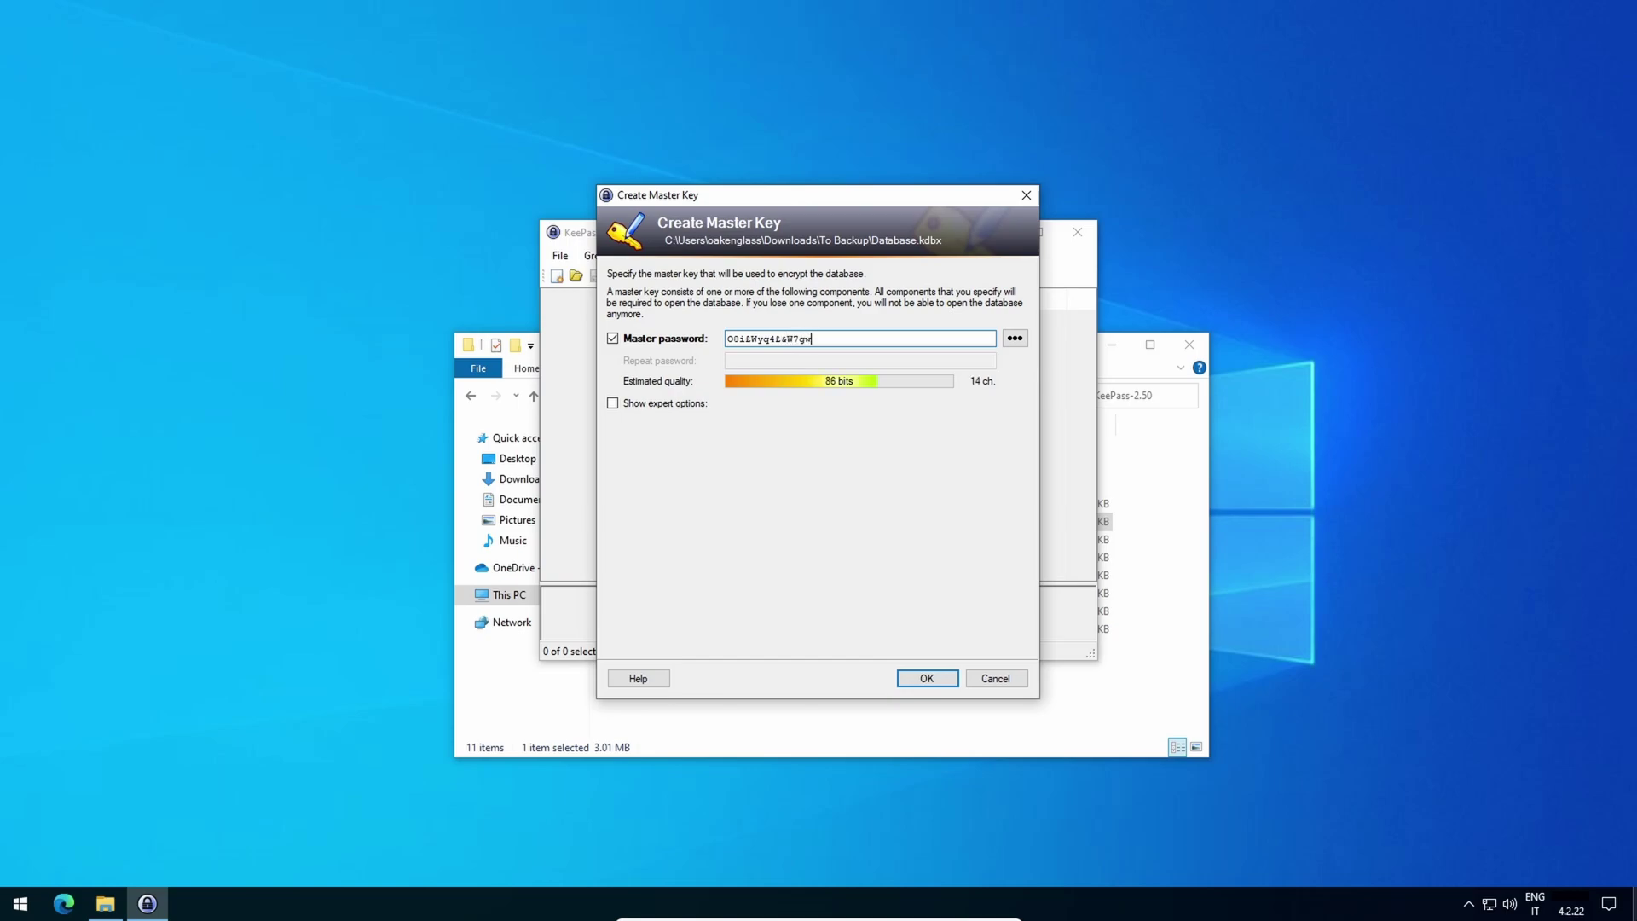
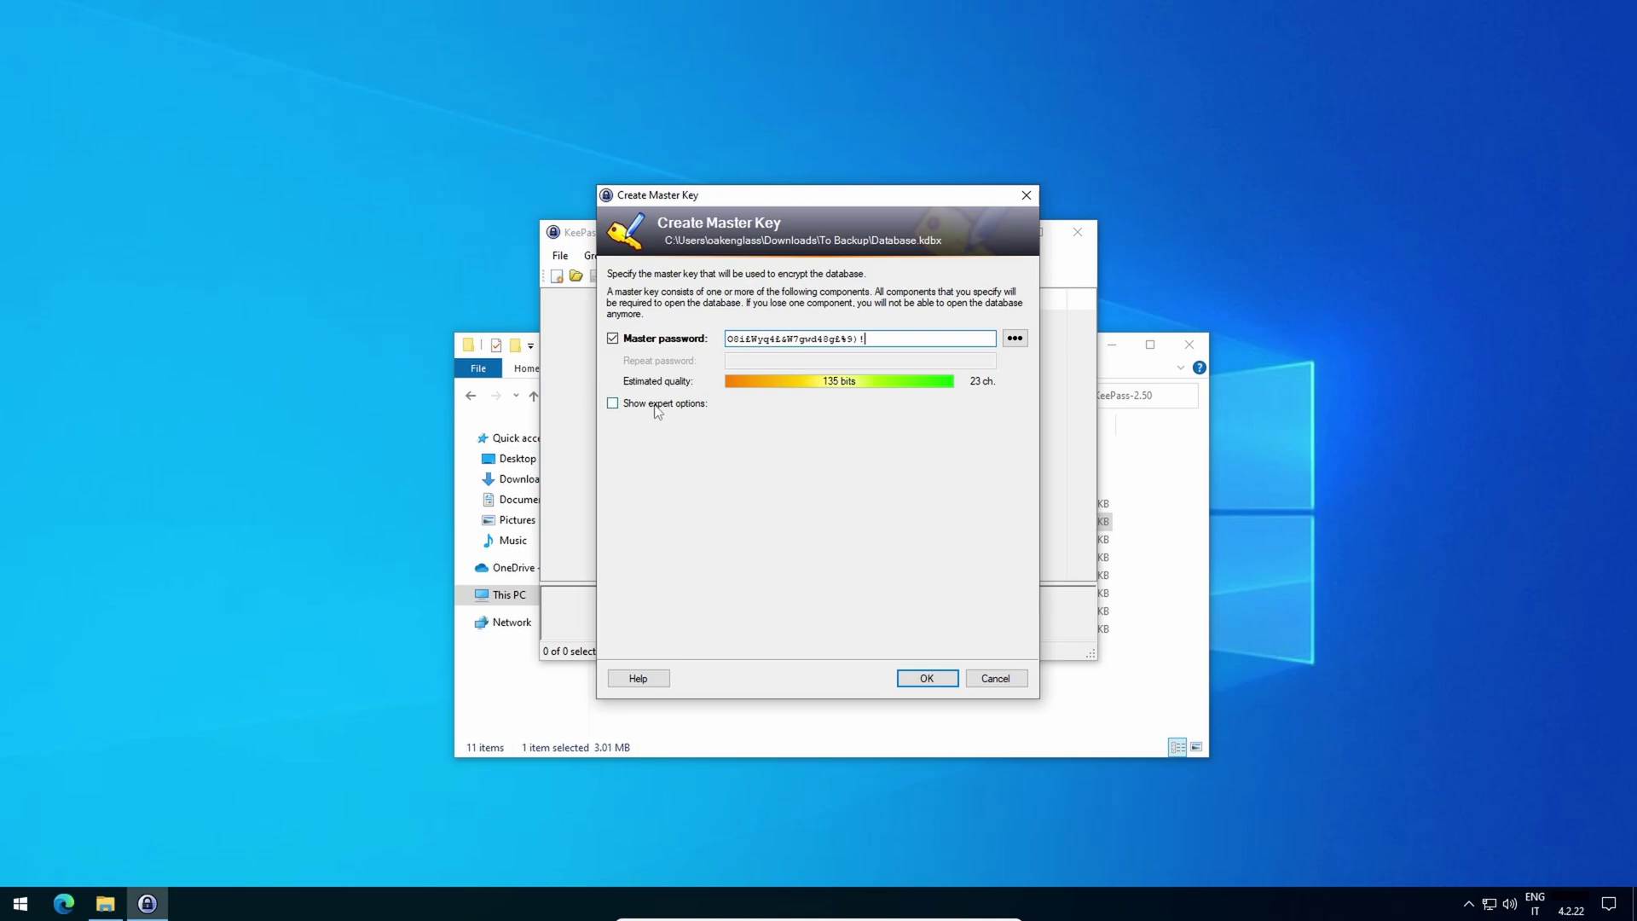
Enable a key file in expert options and pick ringmybell.mp3 from To Backup, accepting the non-XML file
{"action": "left_click", "coordinate": [658, 411]}
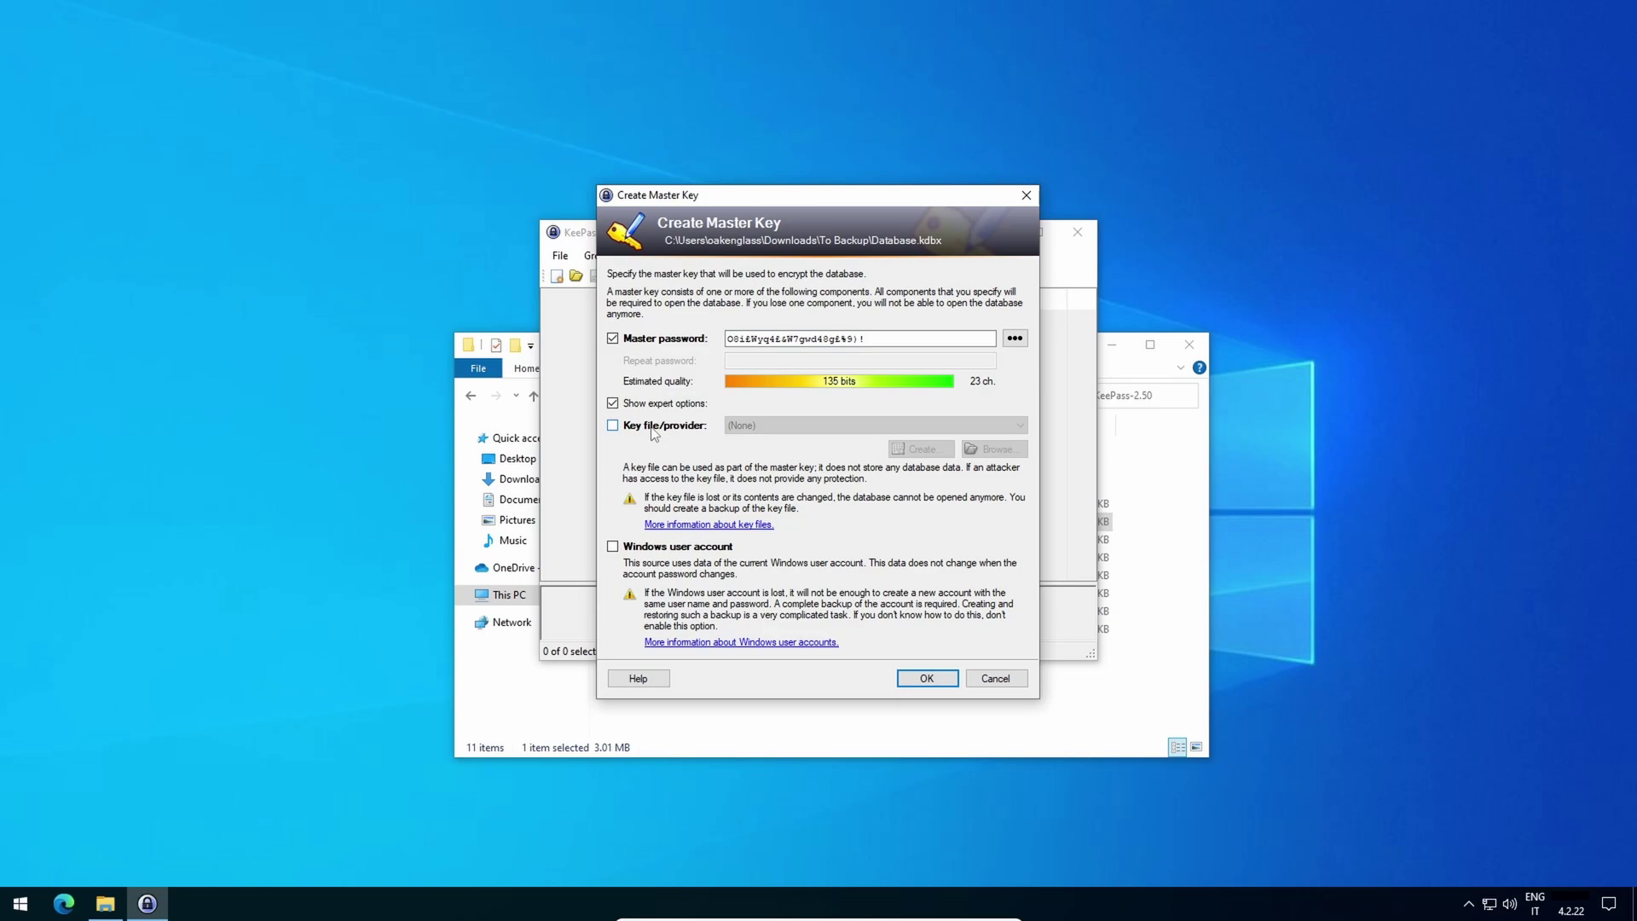
{"action": "left_click", "coordinate": [654, 431]}
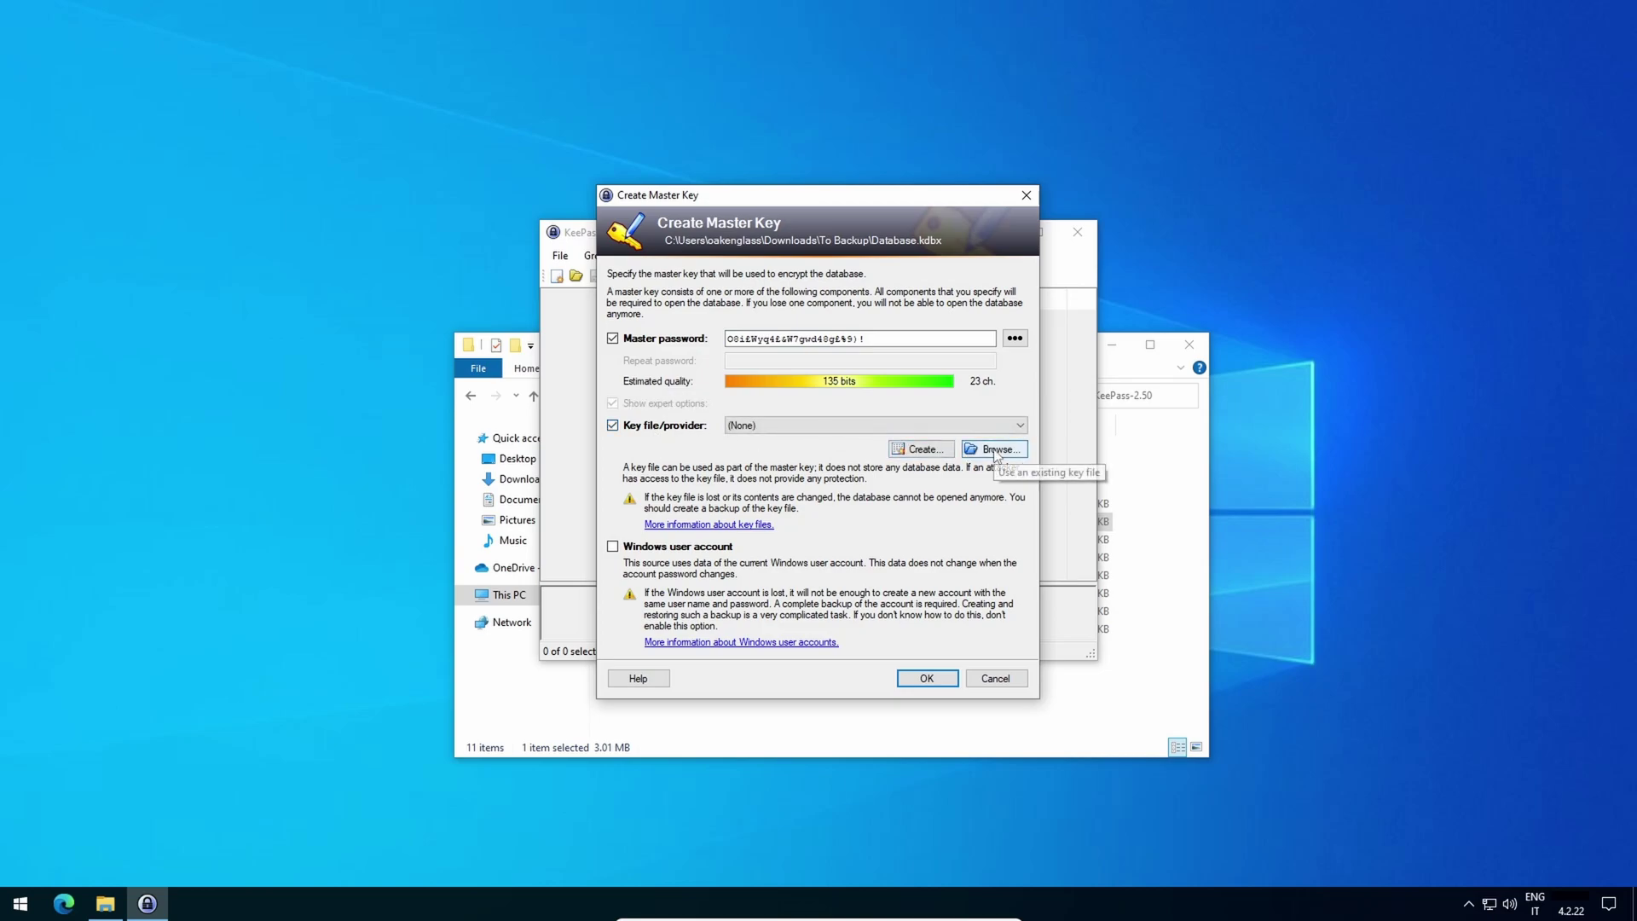
{"action": "left_click", "coordinate": [995, 451]}
{"action": "left_click", "coordinate": [1246, 576]}
{"action": "left_click", "coordinate": [1257, 602]}
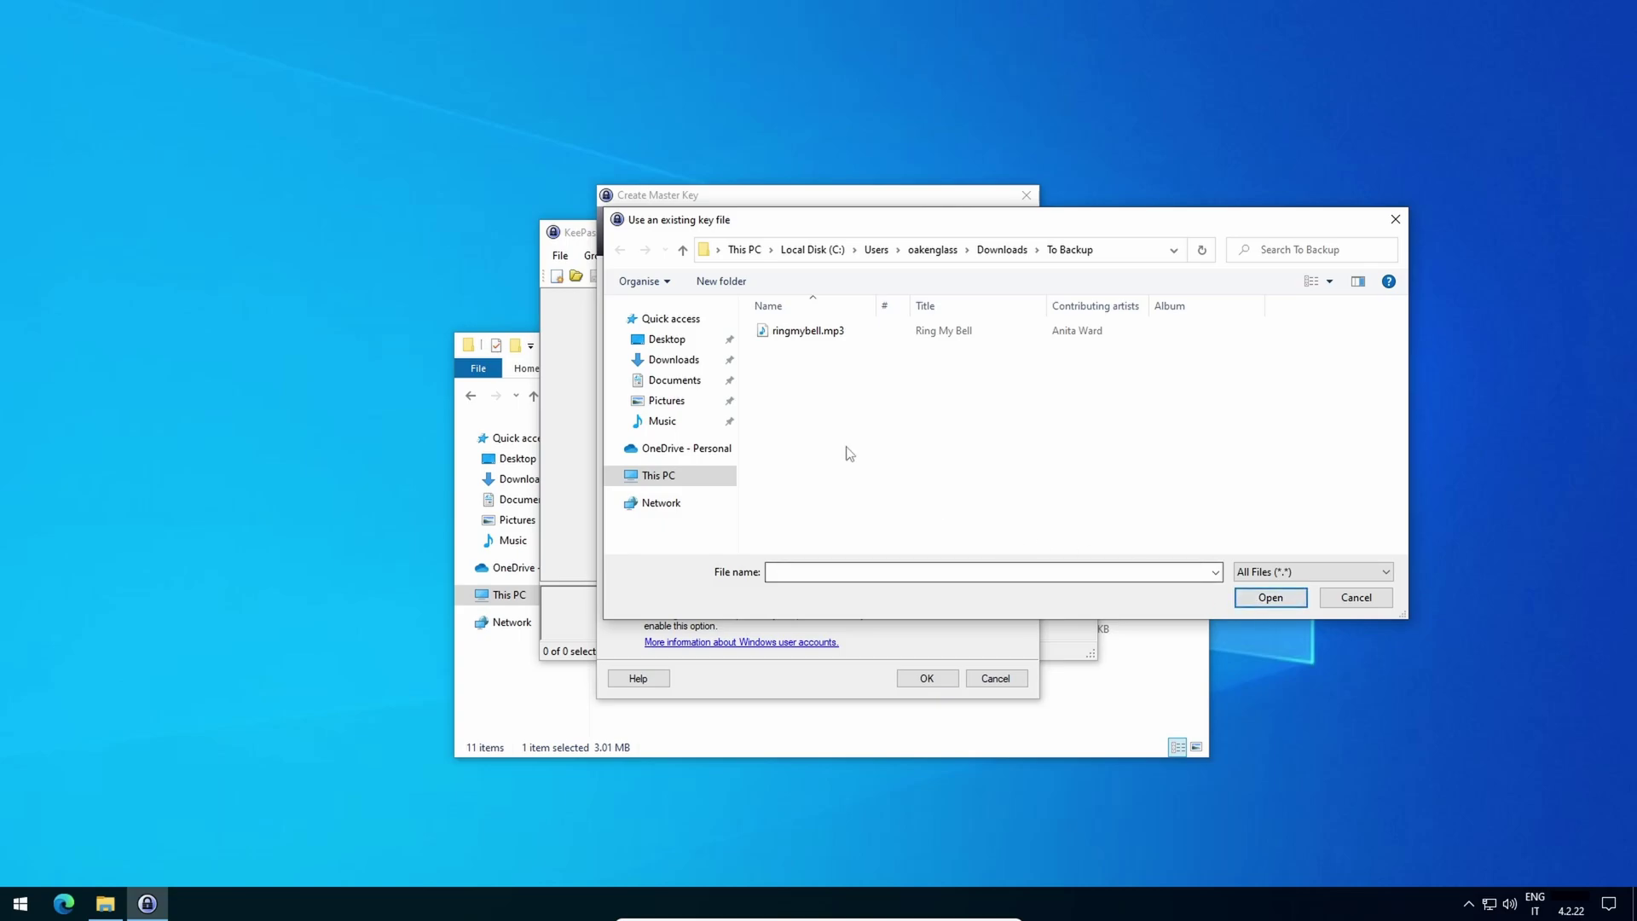
{"action": "double_click", "coordinate": [786, 333]}
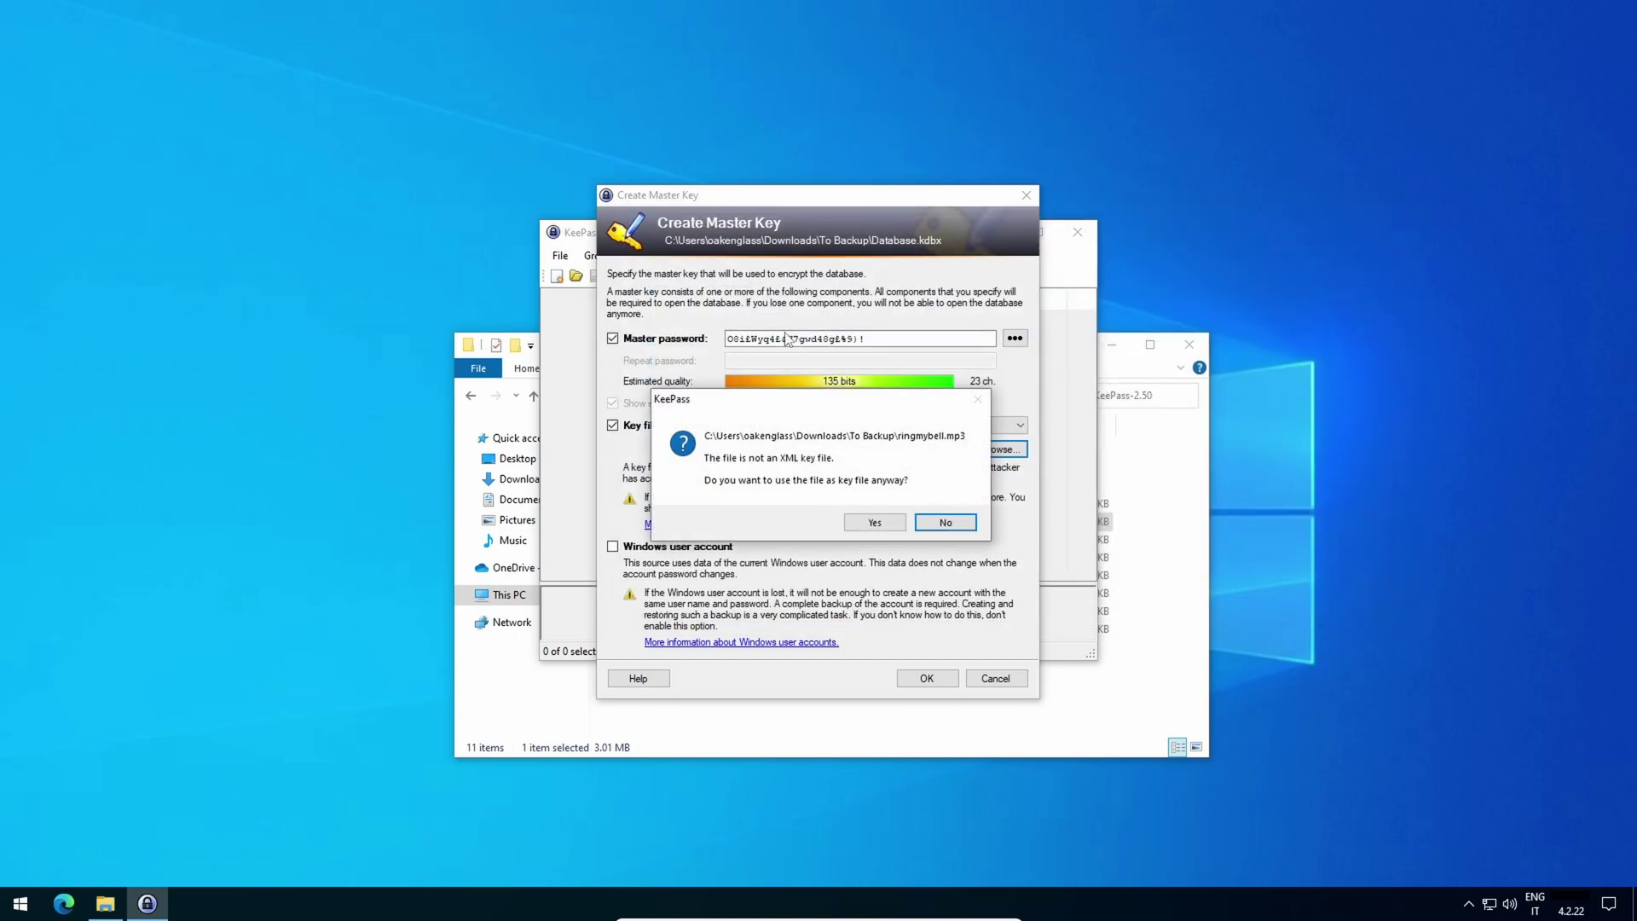
{"action": "left_click", "coordinate": [873, 524]}
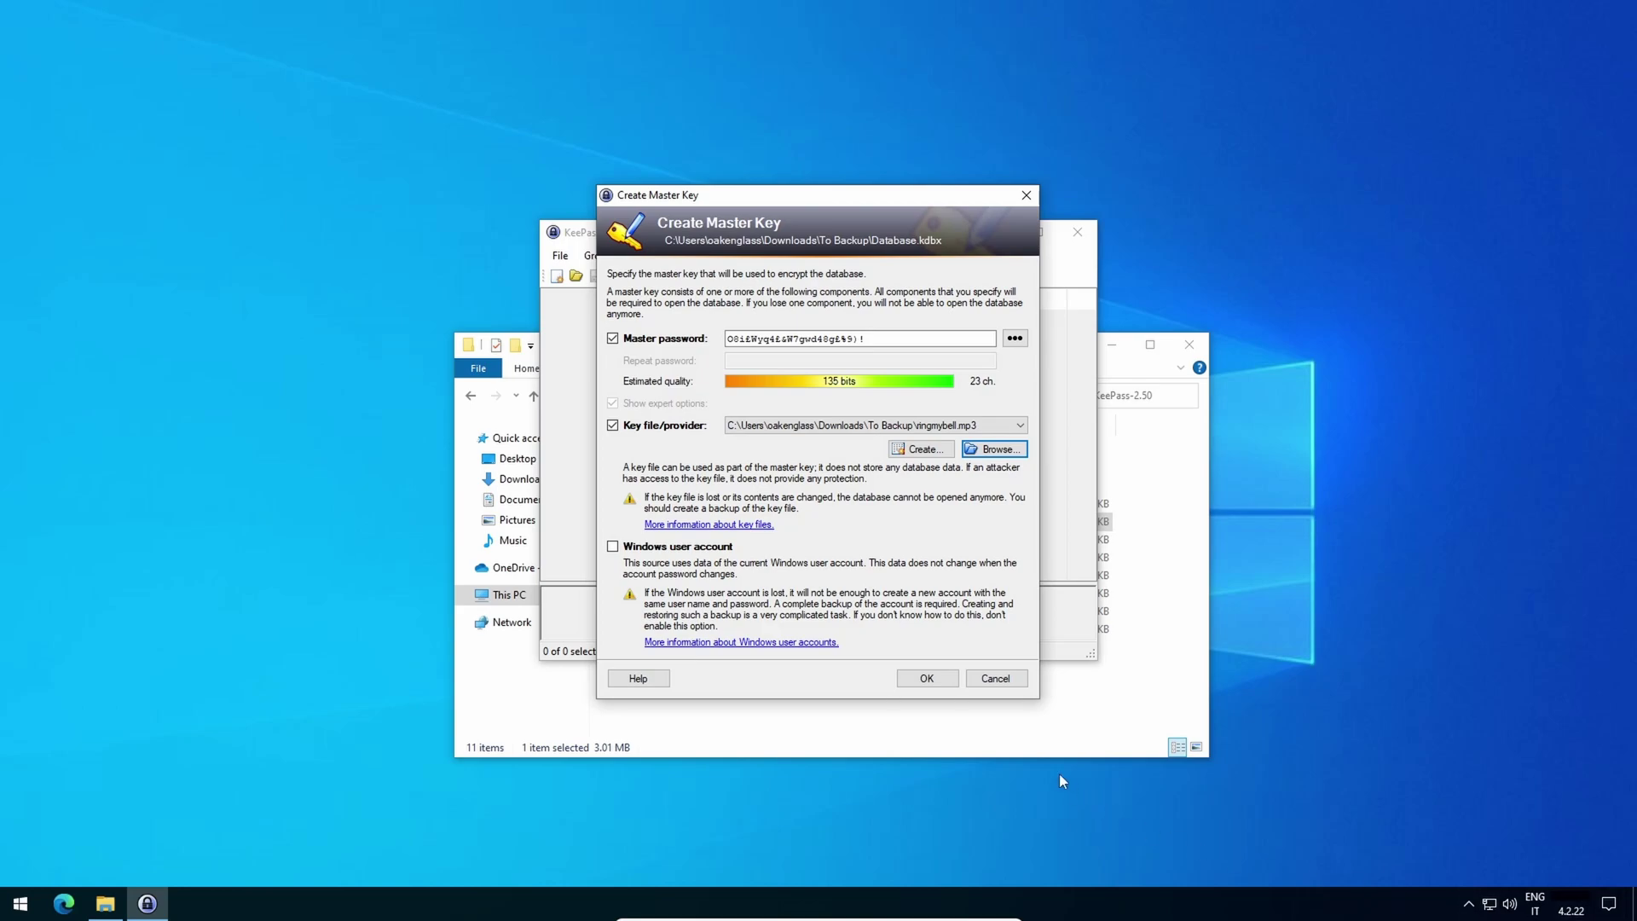
Confirm the master key and default database settings, skipping the emergency sheet
{"action": "left_click", "coordinate": [933, 681]}
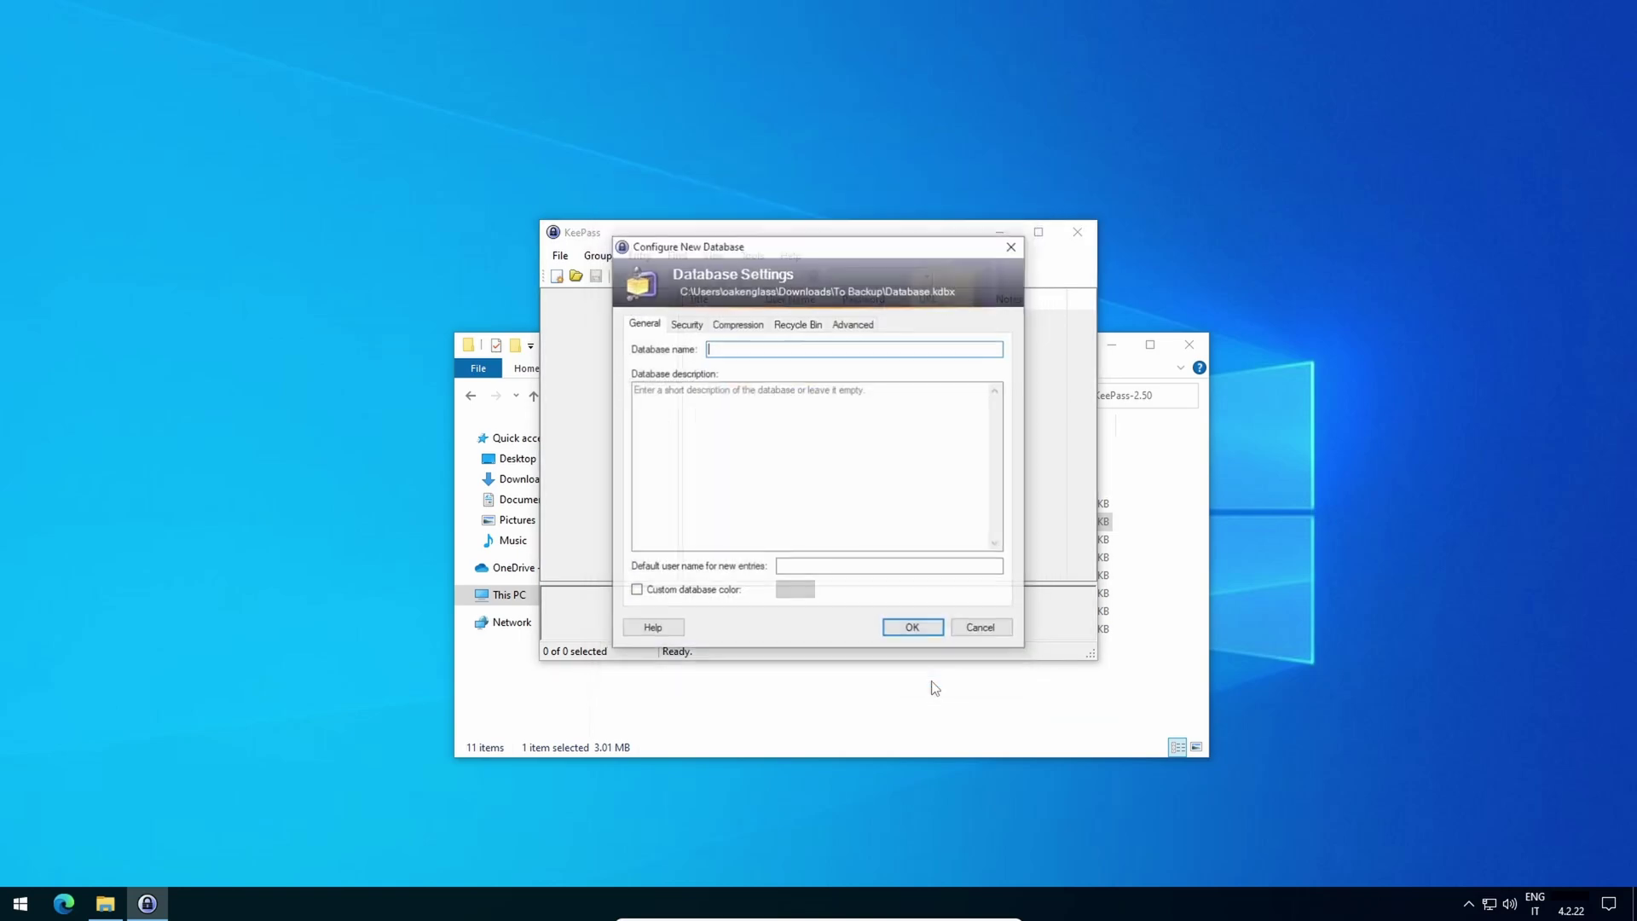
{"action": "left_click", "coordinate": [919, 631]}
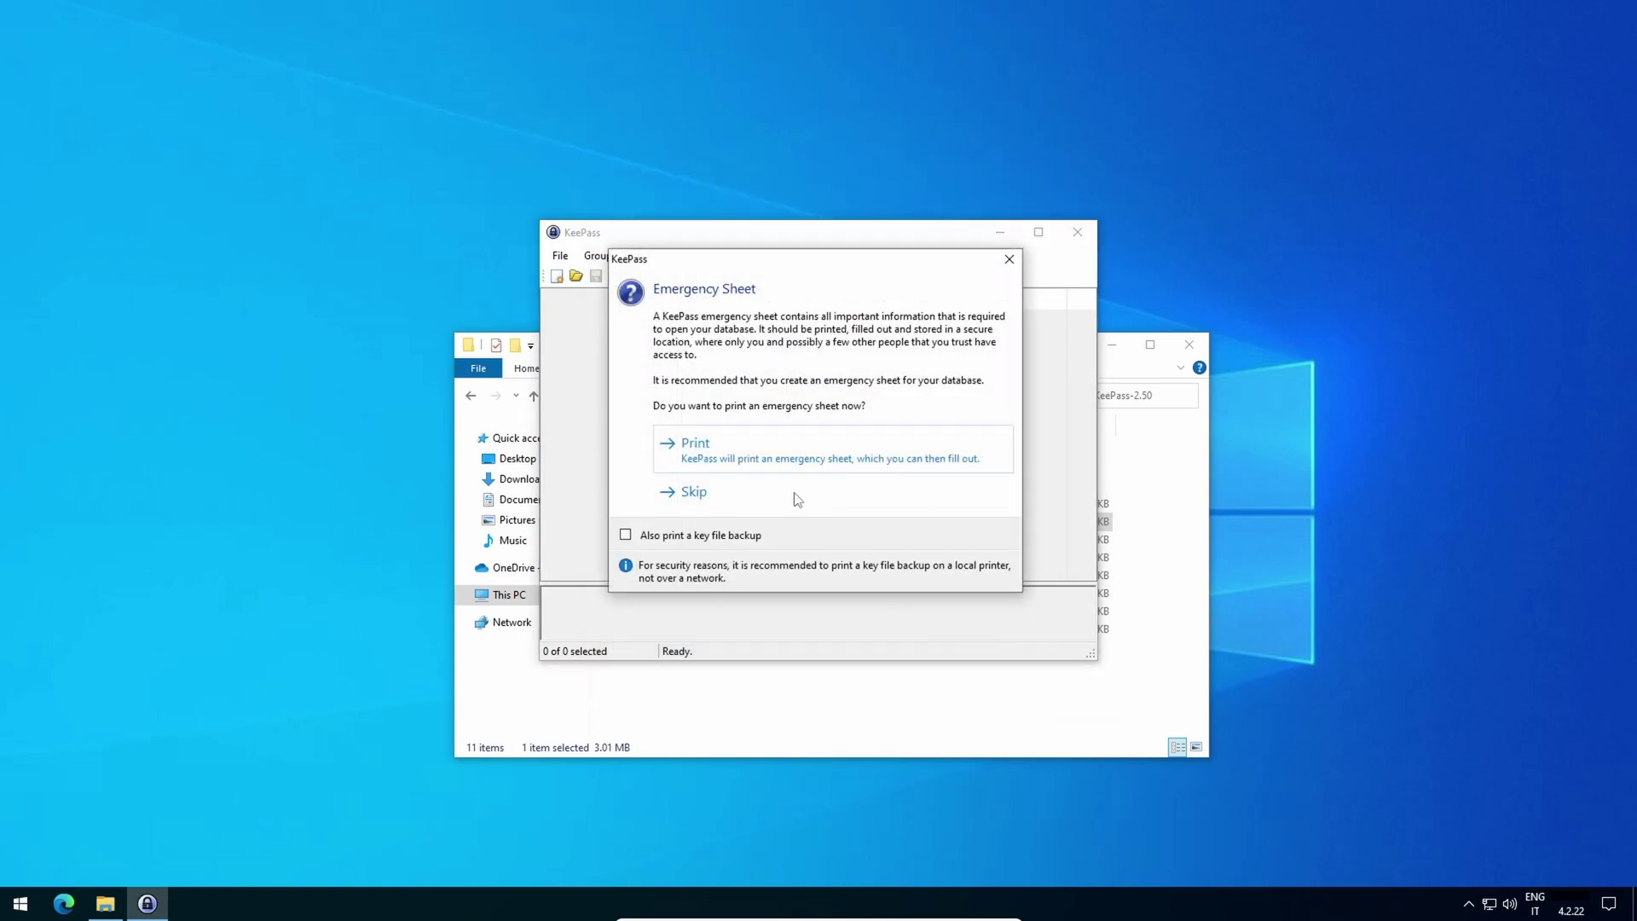
{"action": "left_click", "coordinate": [765, 503]}
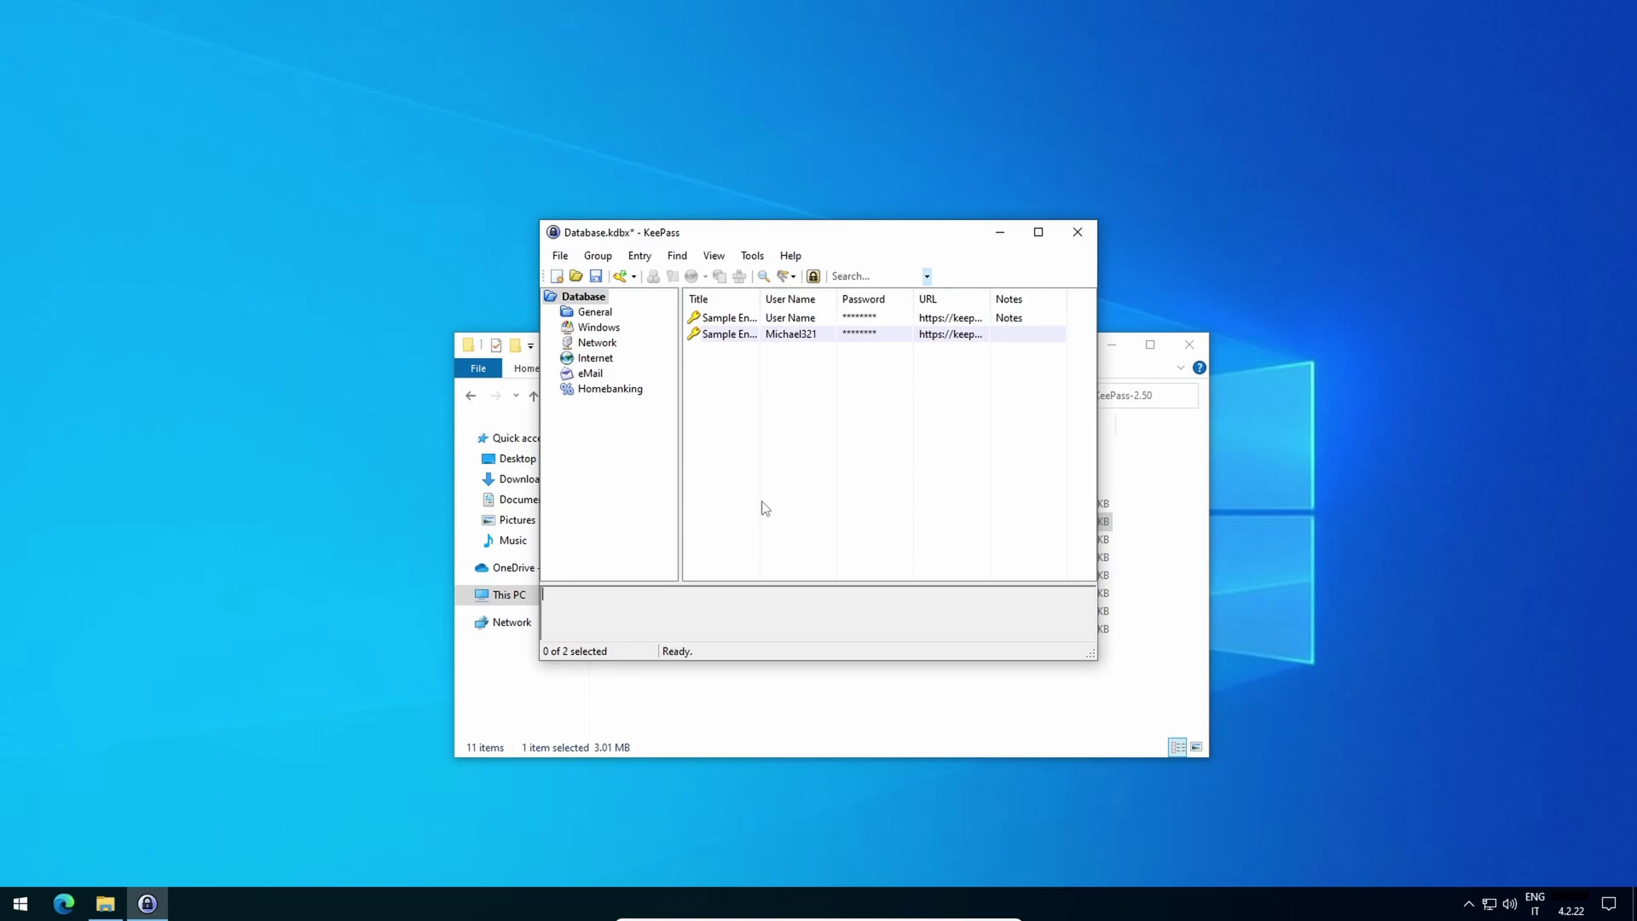
Save Database.kdbx and exit KeePass
{"action": "left_click", "coordinate": [596, 276]}
{"action": "left_click", "coordinate": [560, 256]}
{"action": "left_click", "coordinate": [597, 544]}
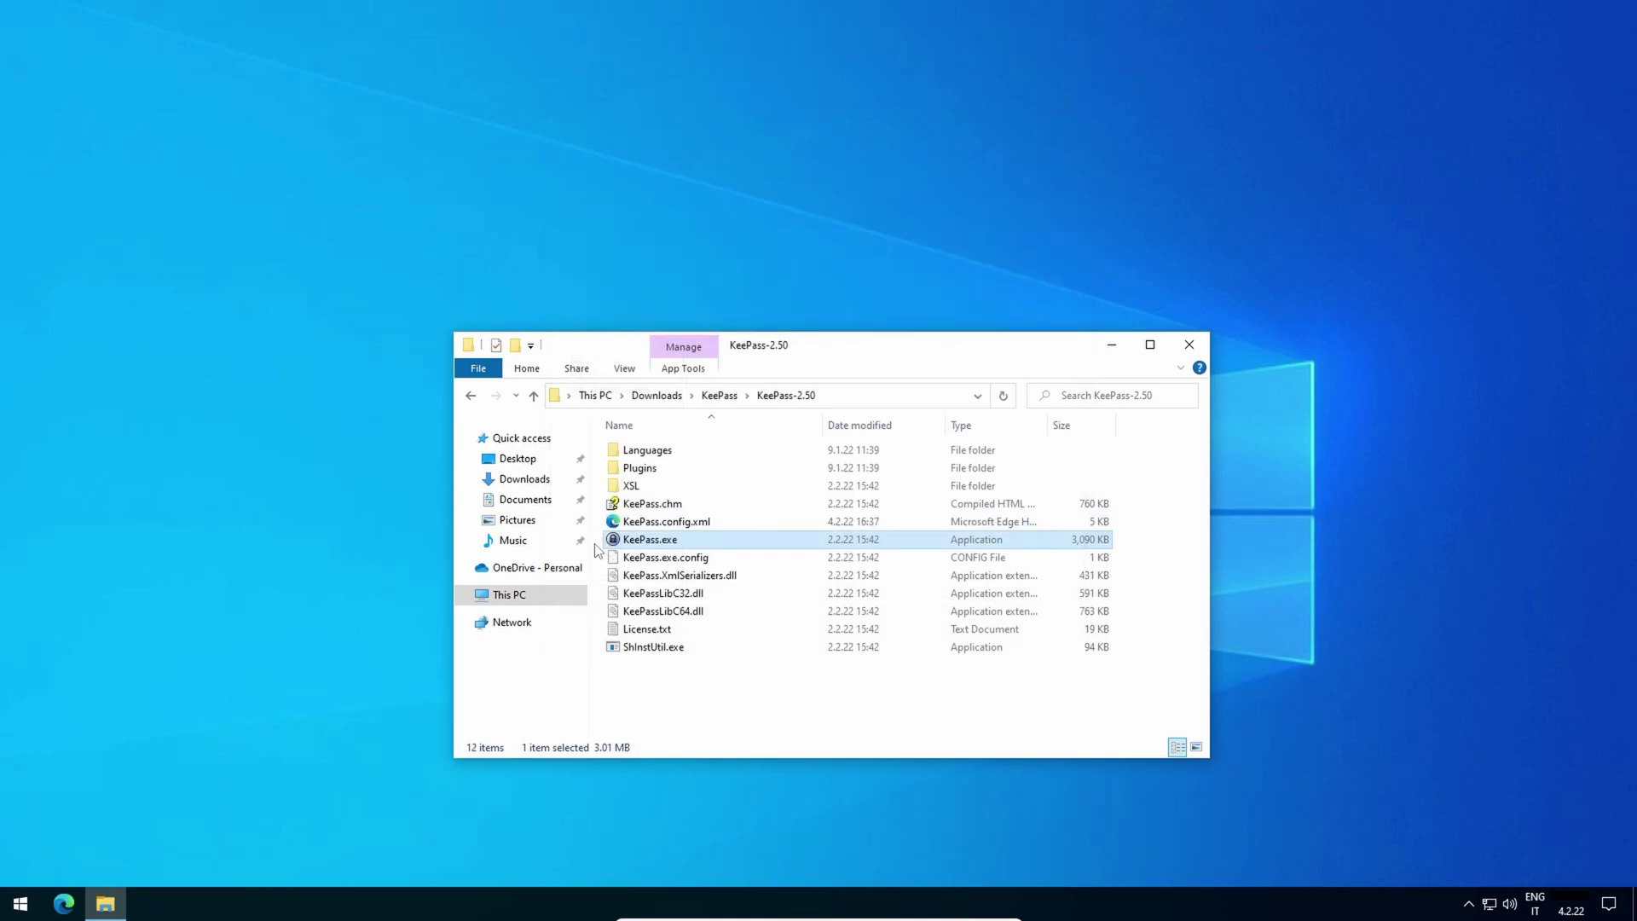
Browse File Explorer to Downloads\To Backup and maximize the window
{"action": "left_click", "coordinate": [472, 397]}
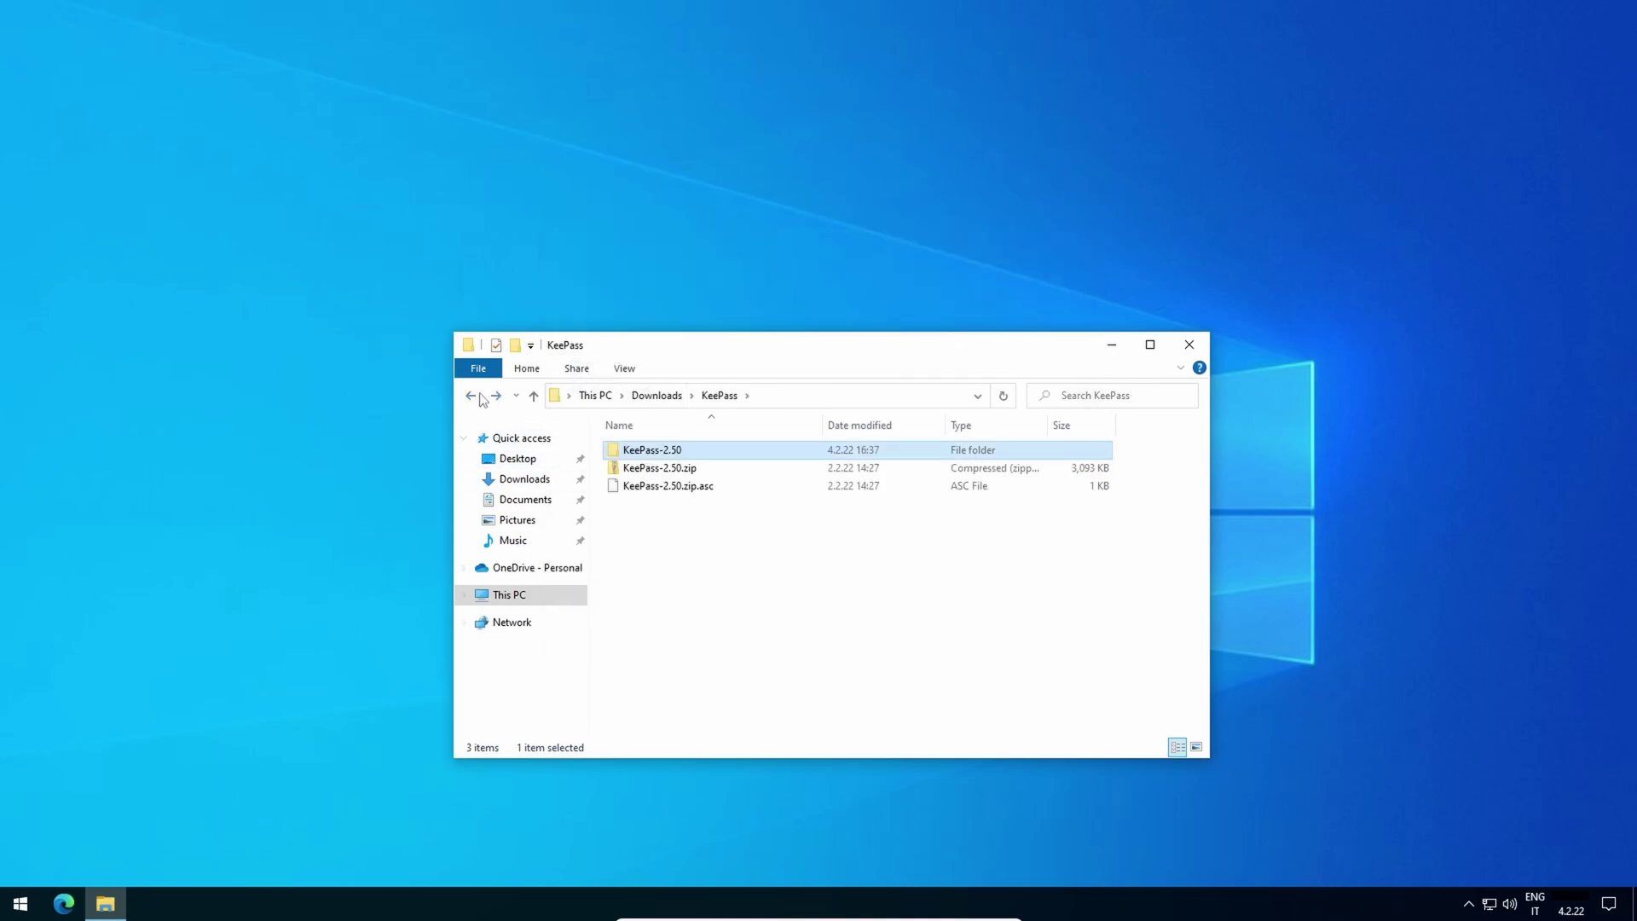
{"action": "left_click", "coordinate": [473, 398]}
{"action": "double_click", "coordinate": [848, 469]}
{"action": "left_click", "coordinate": [1150, 345]}
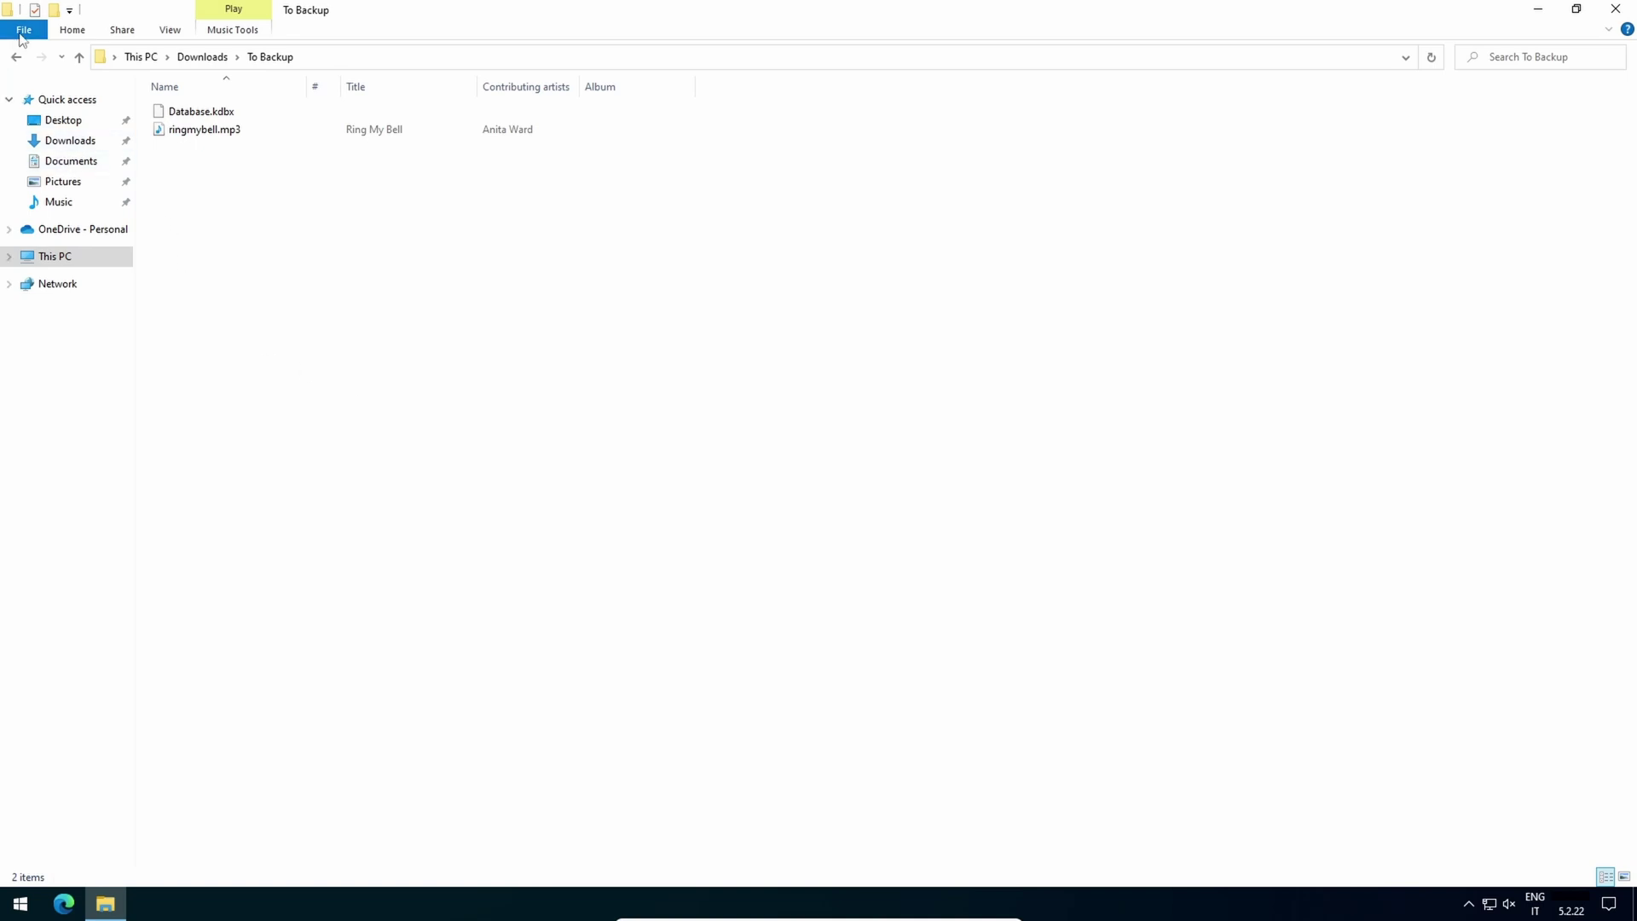
In an administrator PowerShell there, run certutil -hashfile ringmybell.mp3 sha256
{"action": "left_click", "coordinate": [24, 30]}
{"action": "mouse_move", "coordinate": [128, 96]}
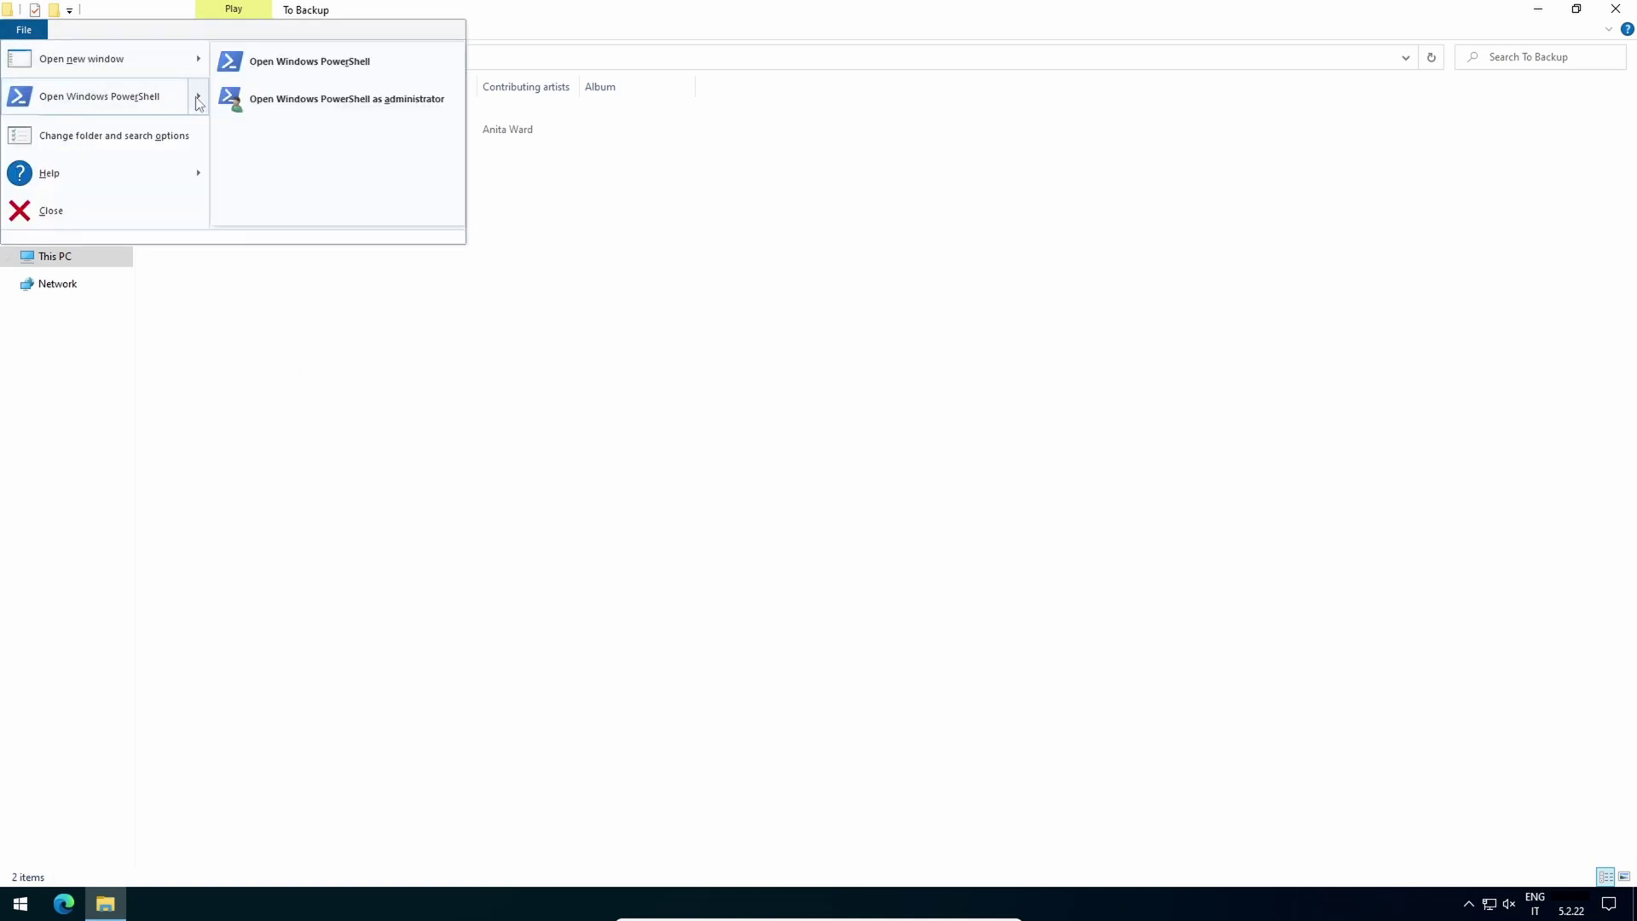
{"action": "left_click", "coordinate": [372, 102]}
{"action": "left_click", "coordinate": [716, 559]}
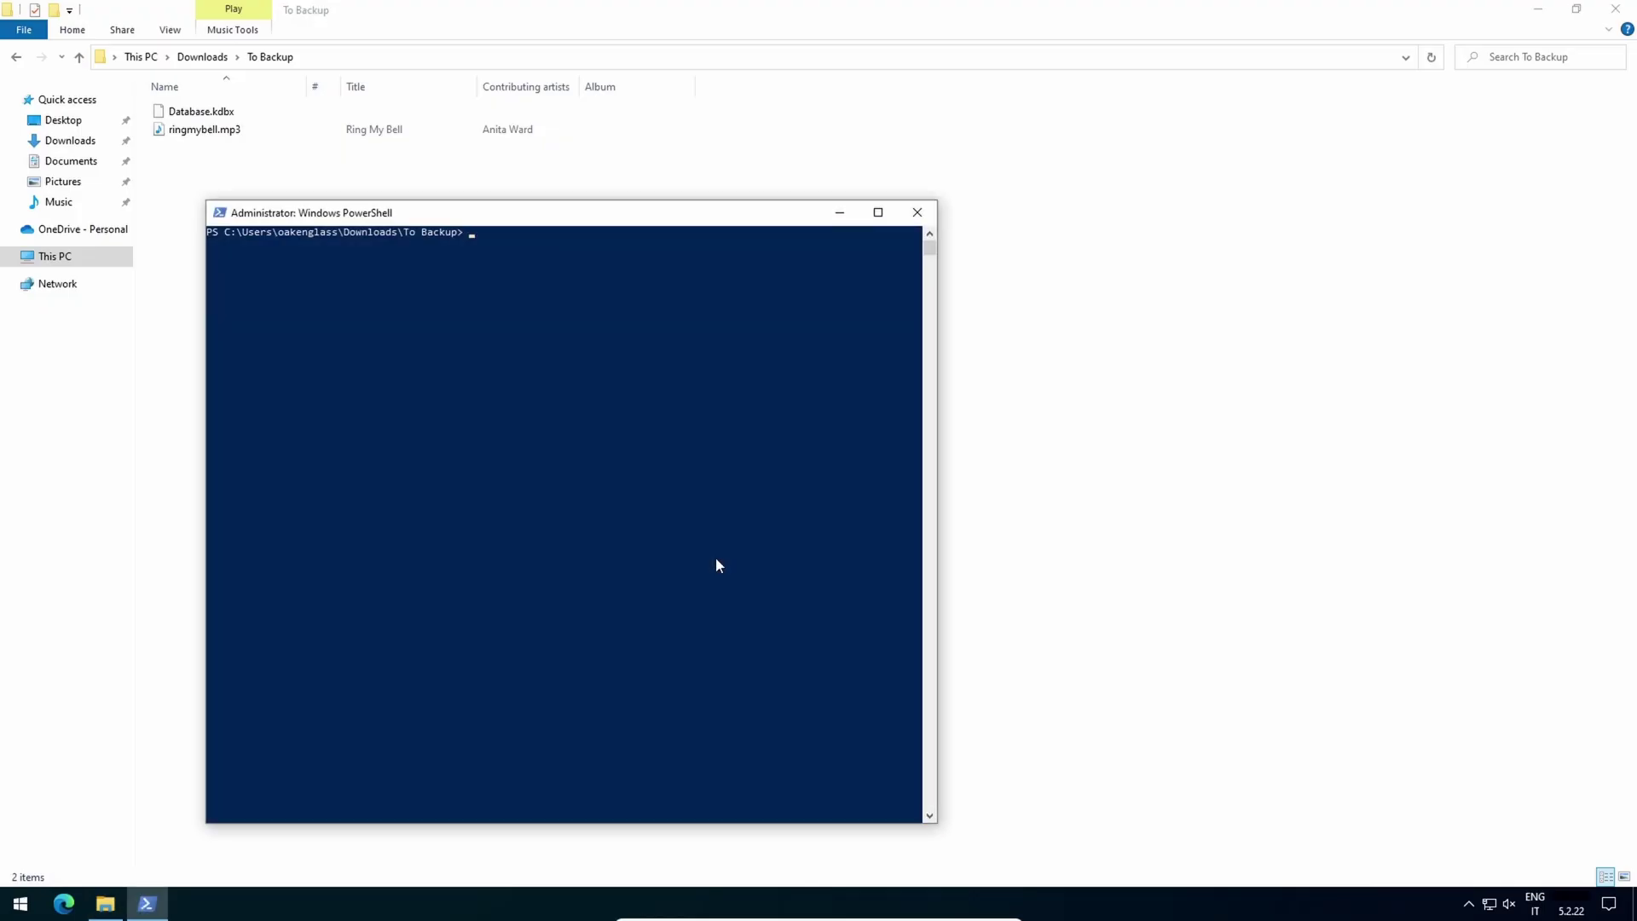
{"action": "type", "text": "certutil -hashfile ringmybell.mp3 sha256"}
{"action": "key", "text": "Return"}
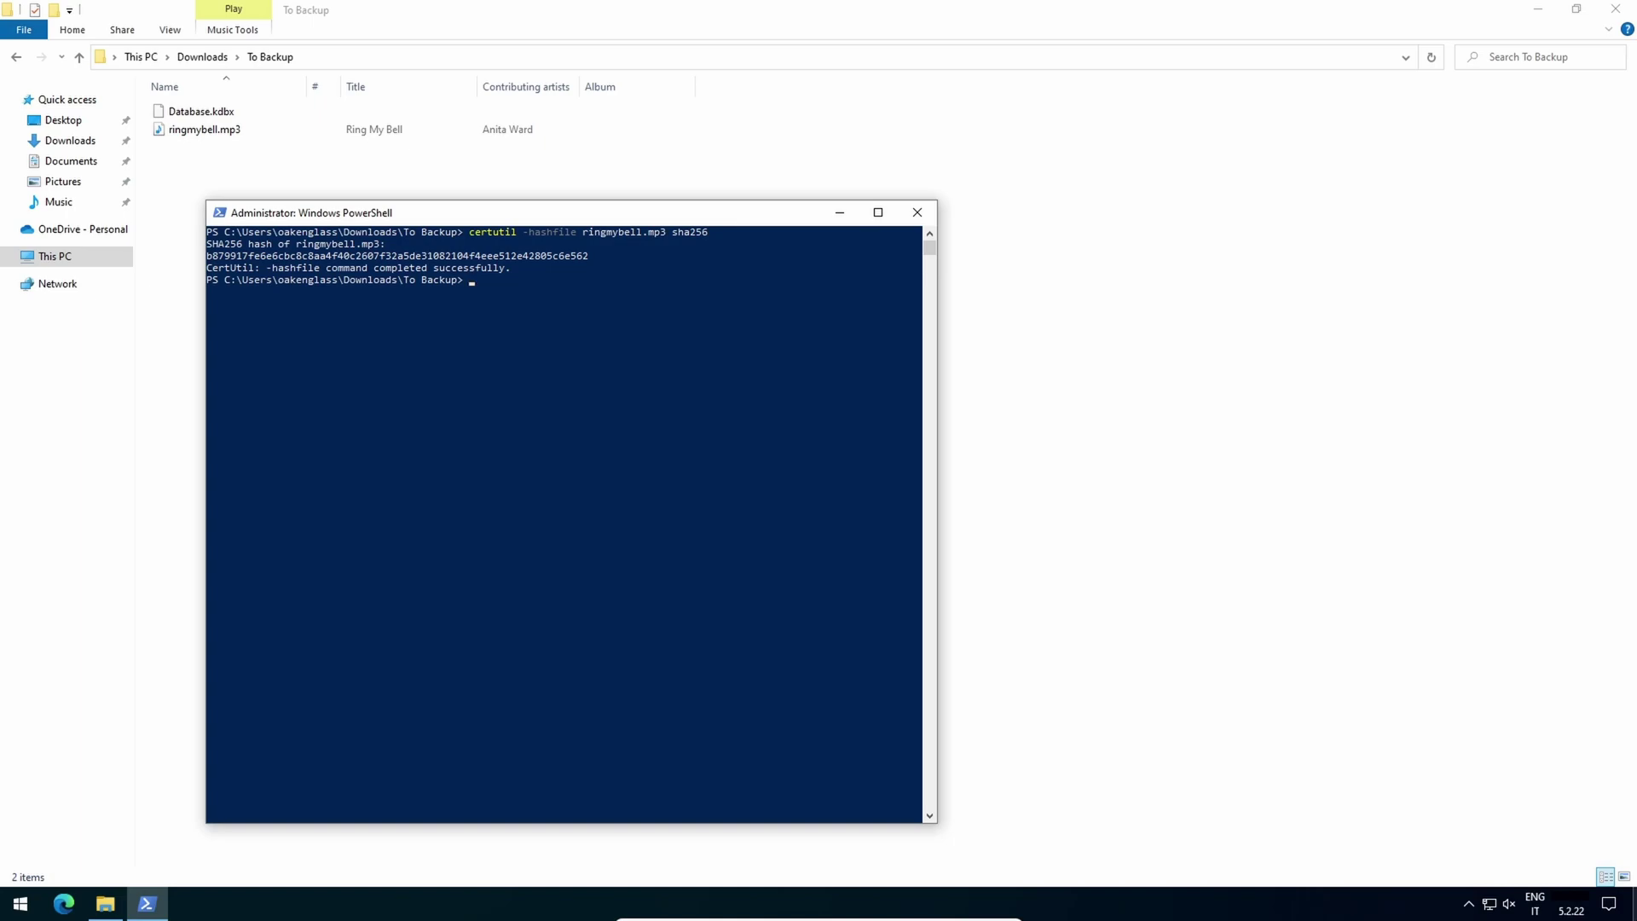
Rename ringmybell.mp3 to clickthebell.mp3 in File Explorer
{"action": "right_click", "coordinate": [215, 135]}
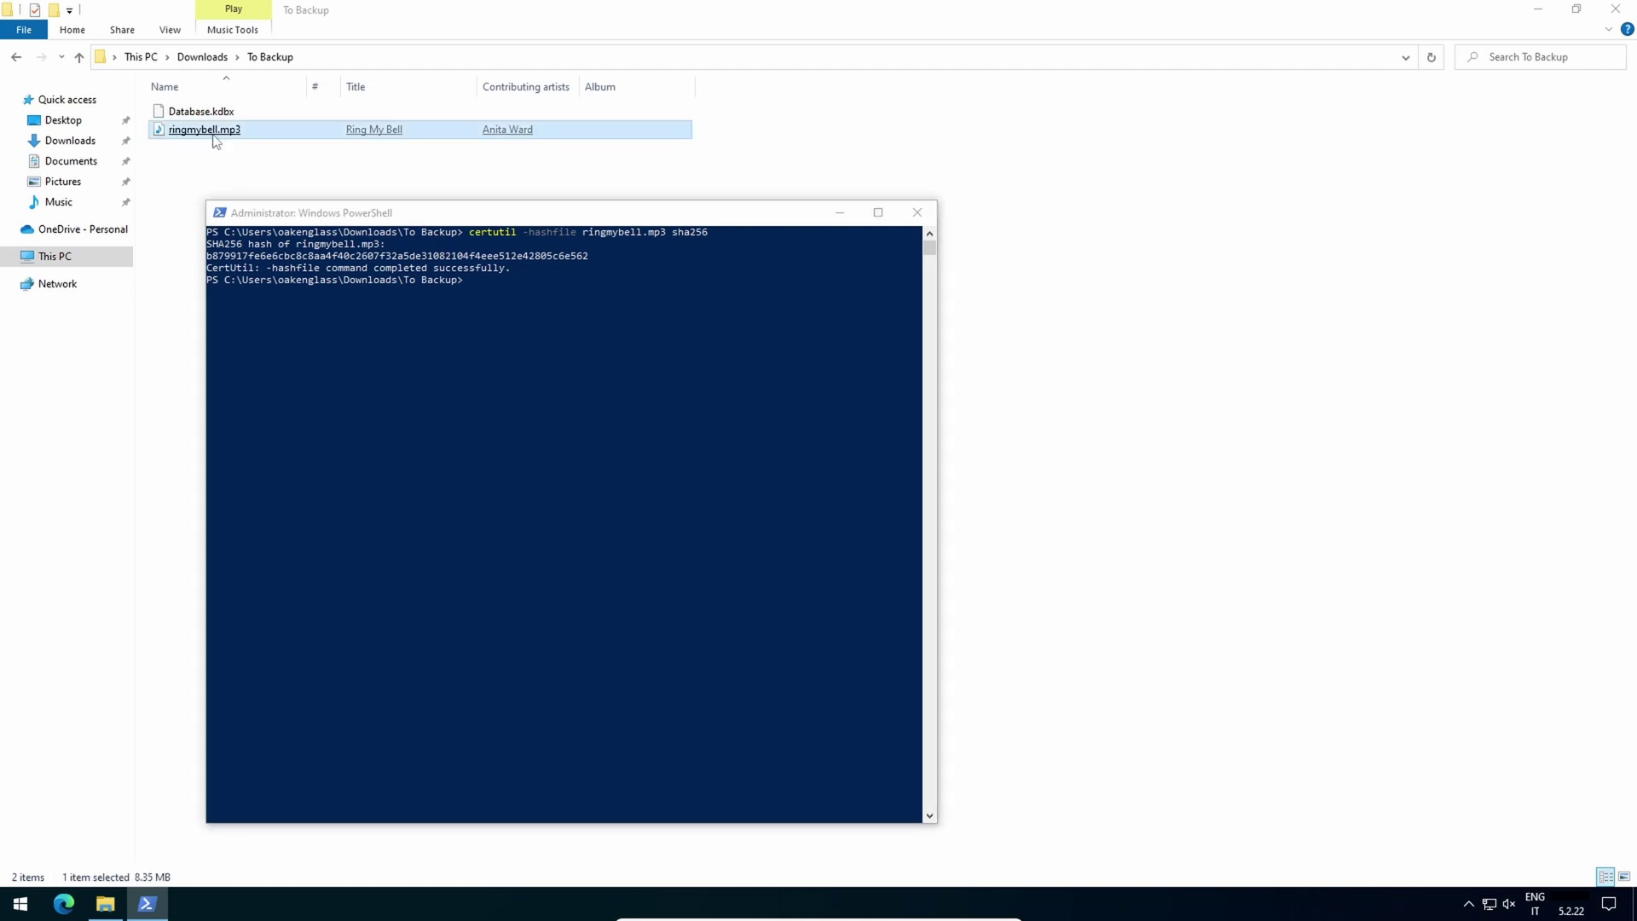
{"action": "left_click", "coordinate": [260, 414]}
{"action": "left_click", "coordinate": [201, 129]}
{"action": "key", "text": "BackSpace"}
{"action": "key", "text": "BackSpace"}
{"action": "key", "text": "BackSpace"}
{"action": "key", "text": "BackSpace"}
{"action": "key", "text": "BackSpace"}
{"action": "key", "text": "BackSpace"}
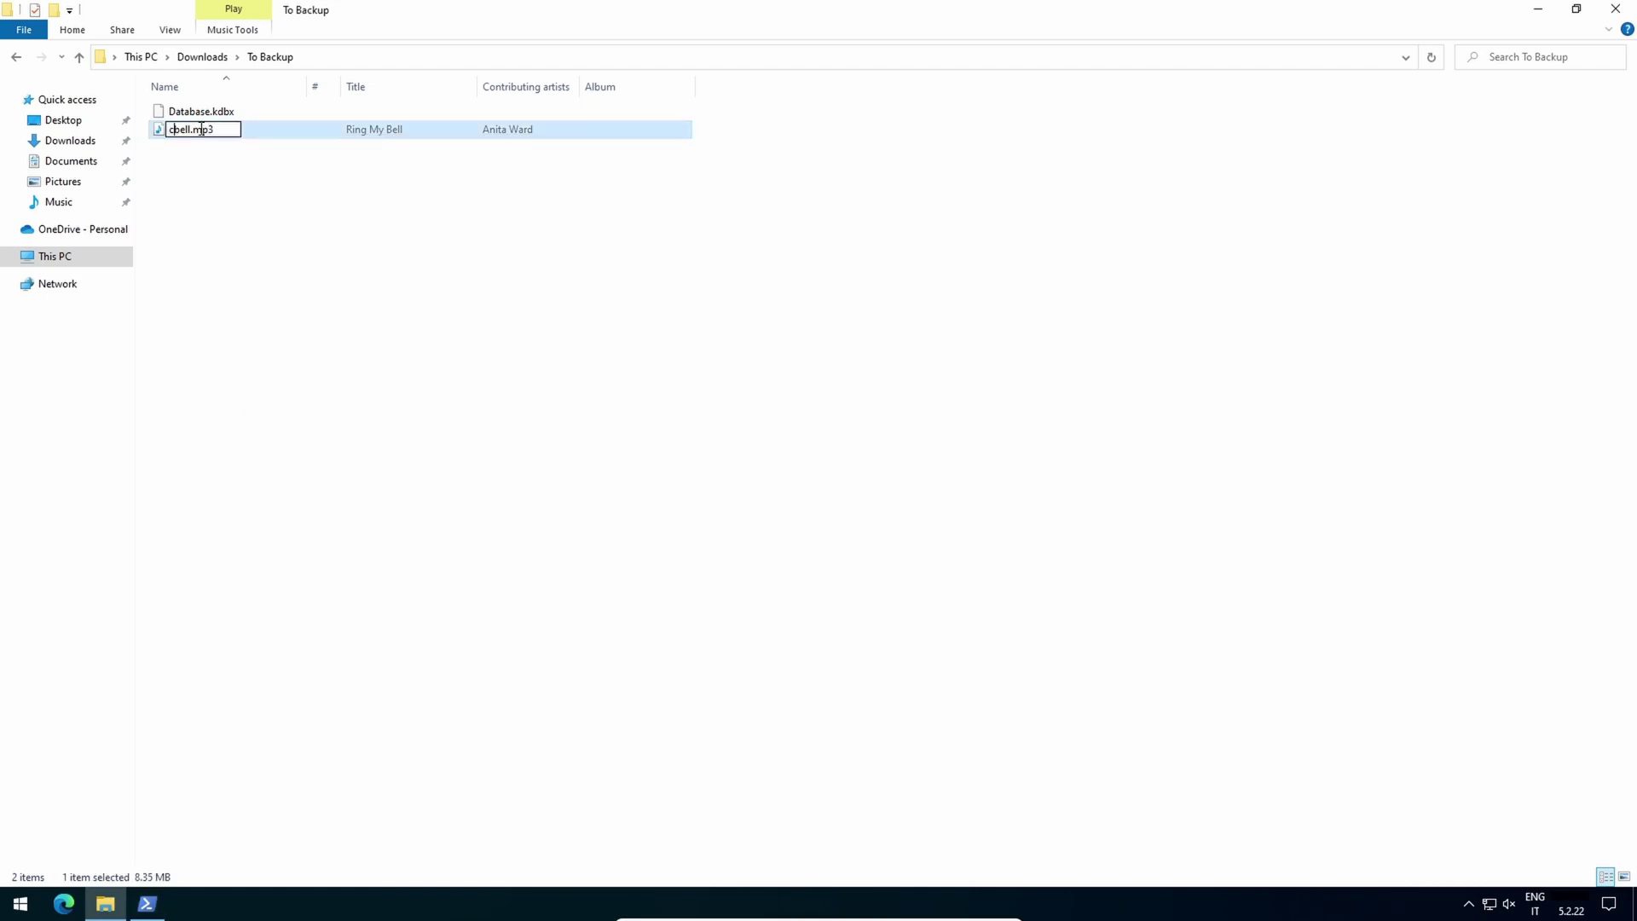
{"action": "type", "text": "clickthe"}
{"action": "left_click", "coordinate": [320, 256]}
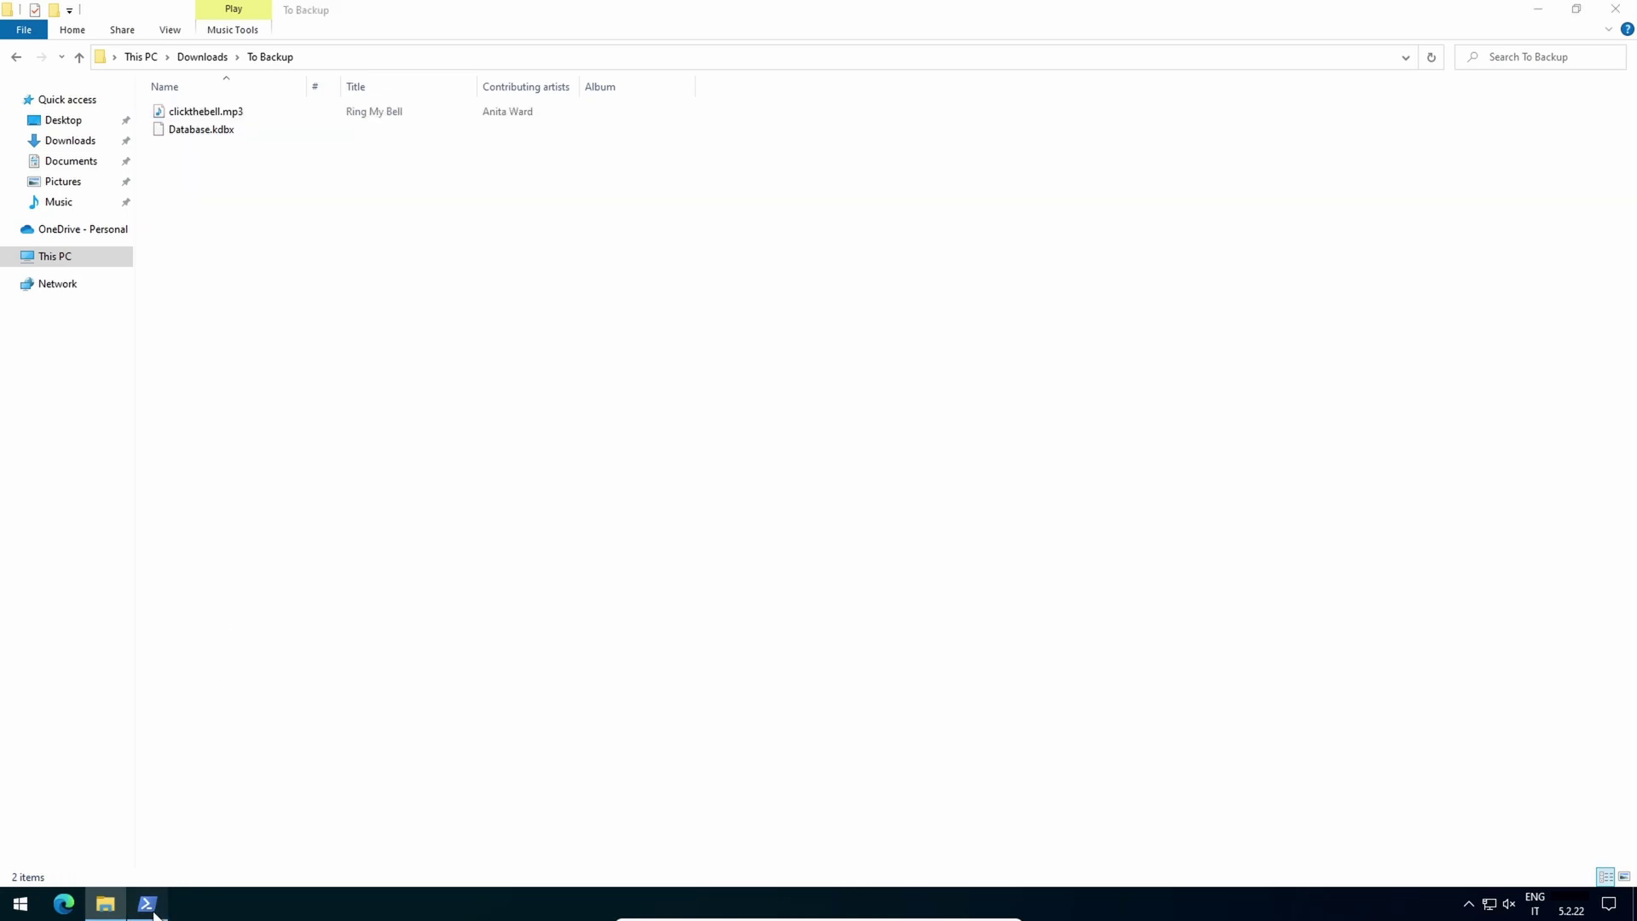
Run certutil -hashfile clickthebell.mp3 sha256 in PowerShell to compare hashes
{"action": "left_click", "coordinate": [147, 904]}
{"action": "type", "text": "certutil -hashfile clickthebell.mp3 sha256"}
{"action": "key", "text": "Return"}
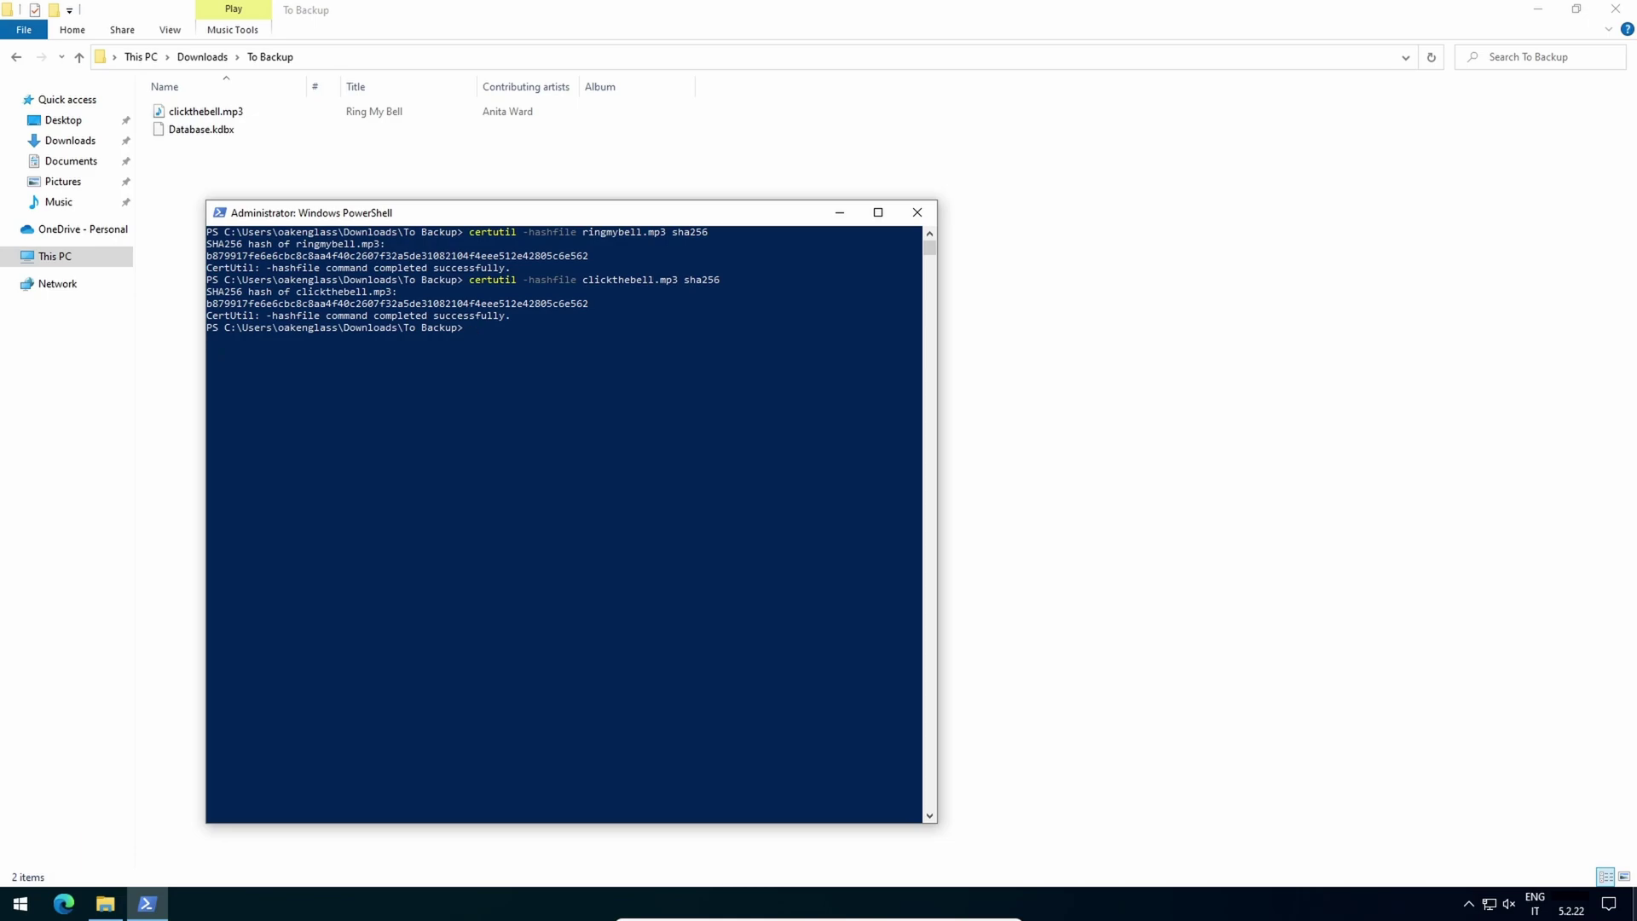
Delete the Title and Contributing artists tags of clickthebell.mp3 and apply the change
{"action": "left_click", "coordinate": [238, 113]}
{"action": "right_click", "coordinate": [239, 112]}
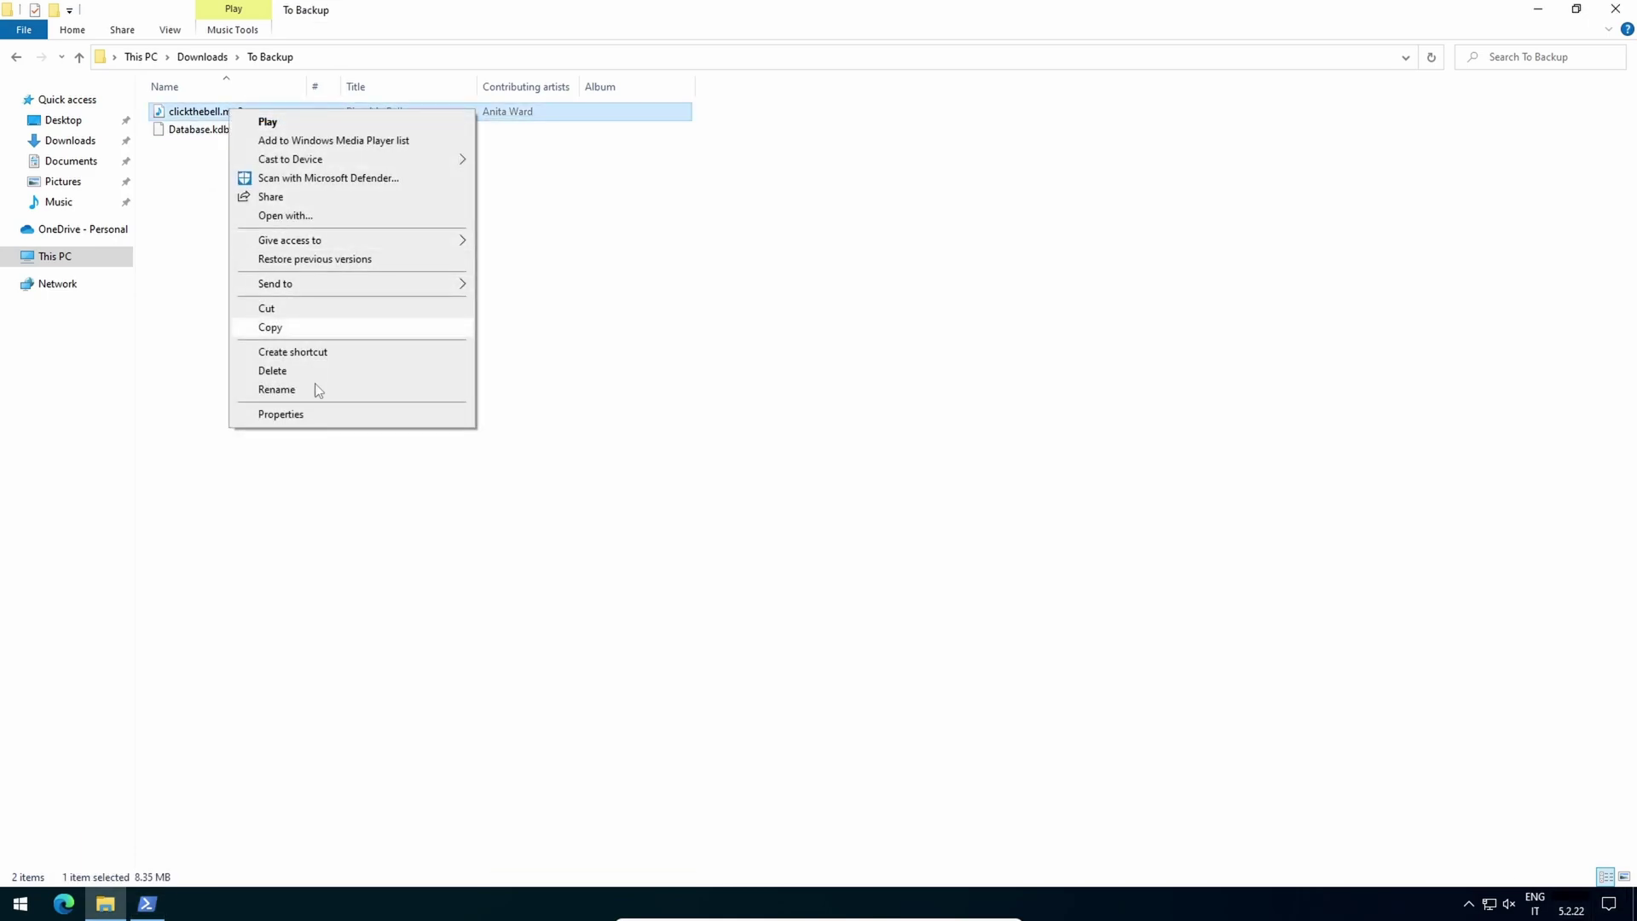
{"action": "left_click", "coordinate": [298, 416]}
{"action": "left_click", "coordinate": [345, 151]}
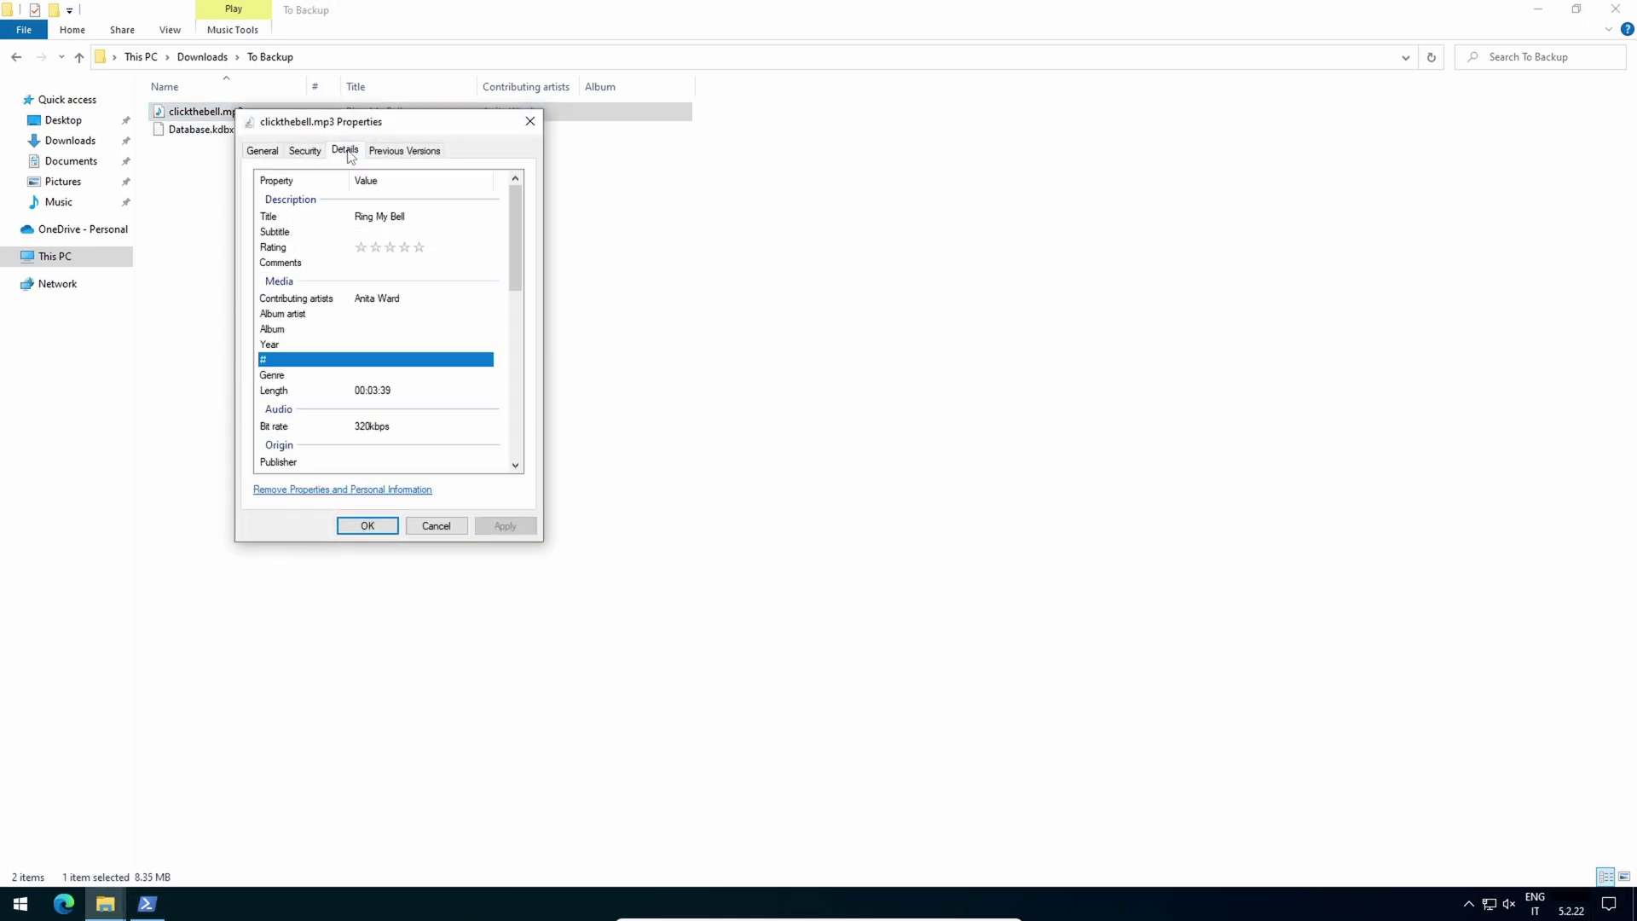
{"action": "left_click", "coordinate": [413, 216]}
{"action": "key", "text": "Delete"}
{"action": "left_click", "coordinate": [404, 298]}
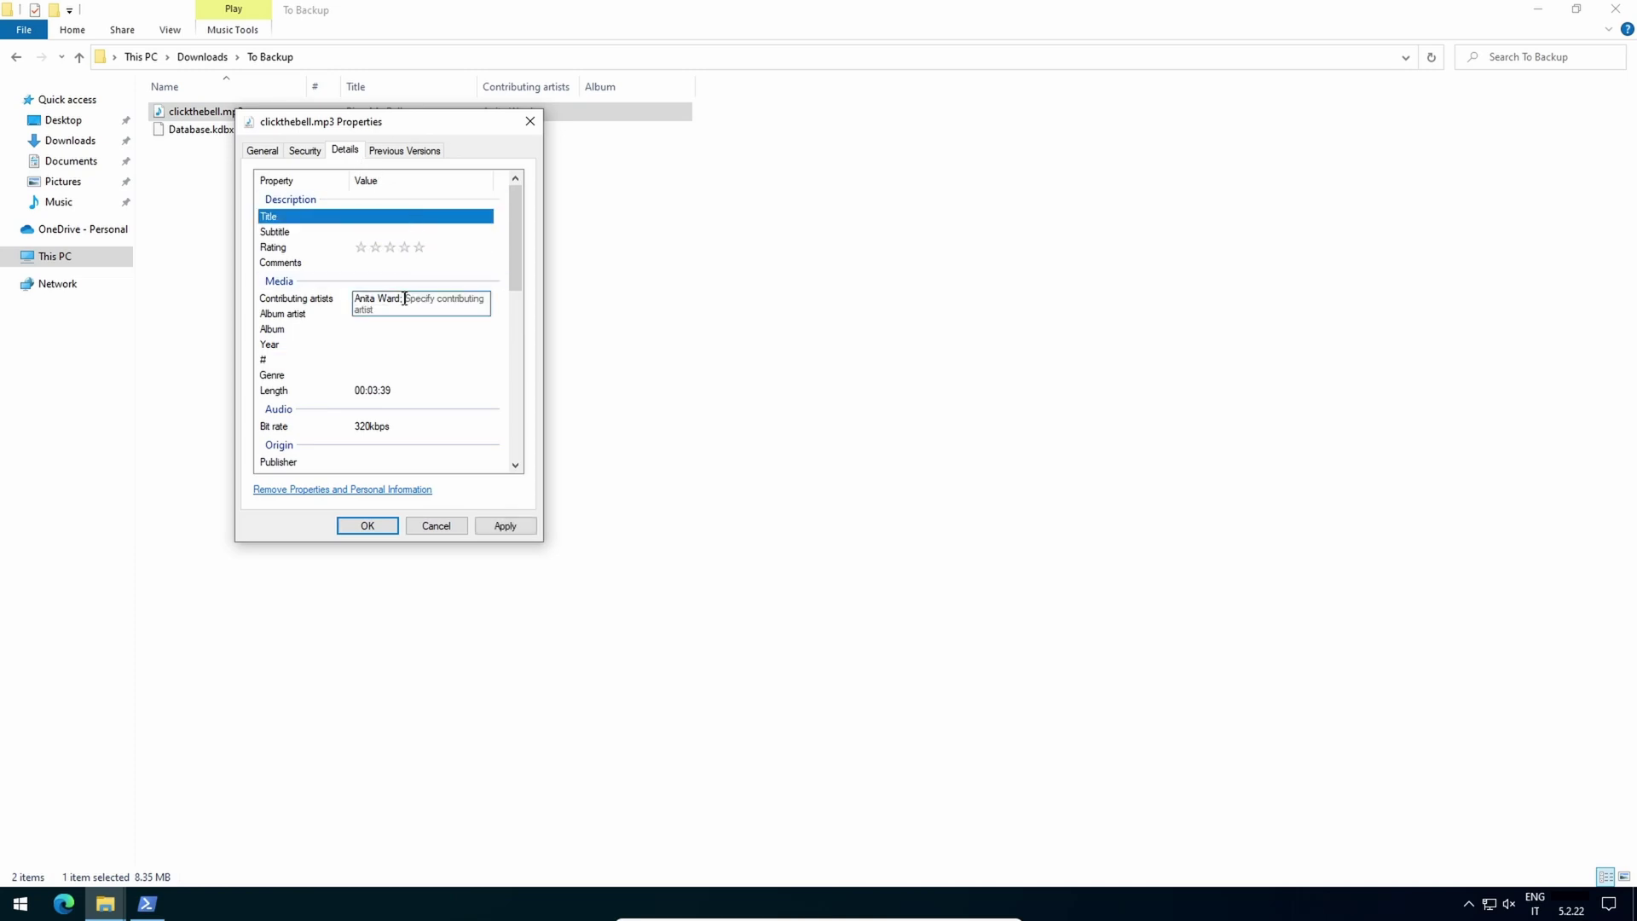
{"action": "key", "text": "Delete"}
{"action": "left_click", "coordinate": [504, 524]}
{"action": "left_click", "coordinate": [367, 526]}
Rerun certutil -hashfile clickthebell.mp3 sha256 to see the changed hash
{"action": "left_click", "coordinate": [147, 903]}
{"action": "type", "text": "certutil -hashfile clickthebell.mp"}
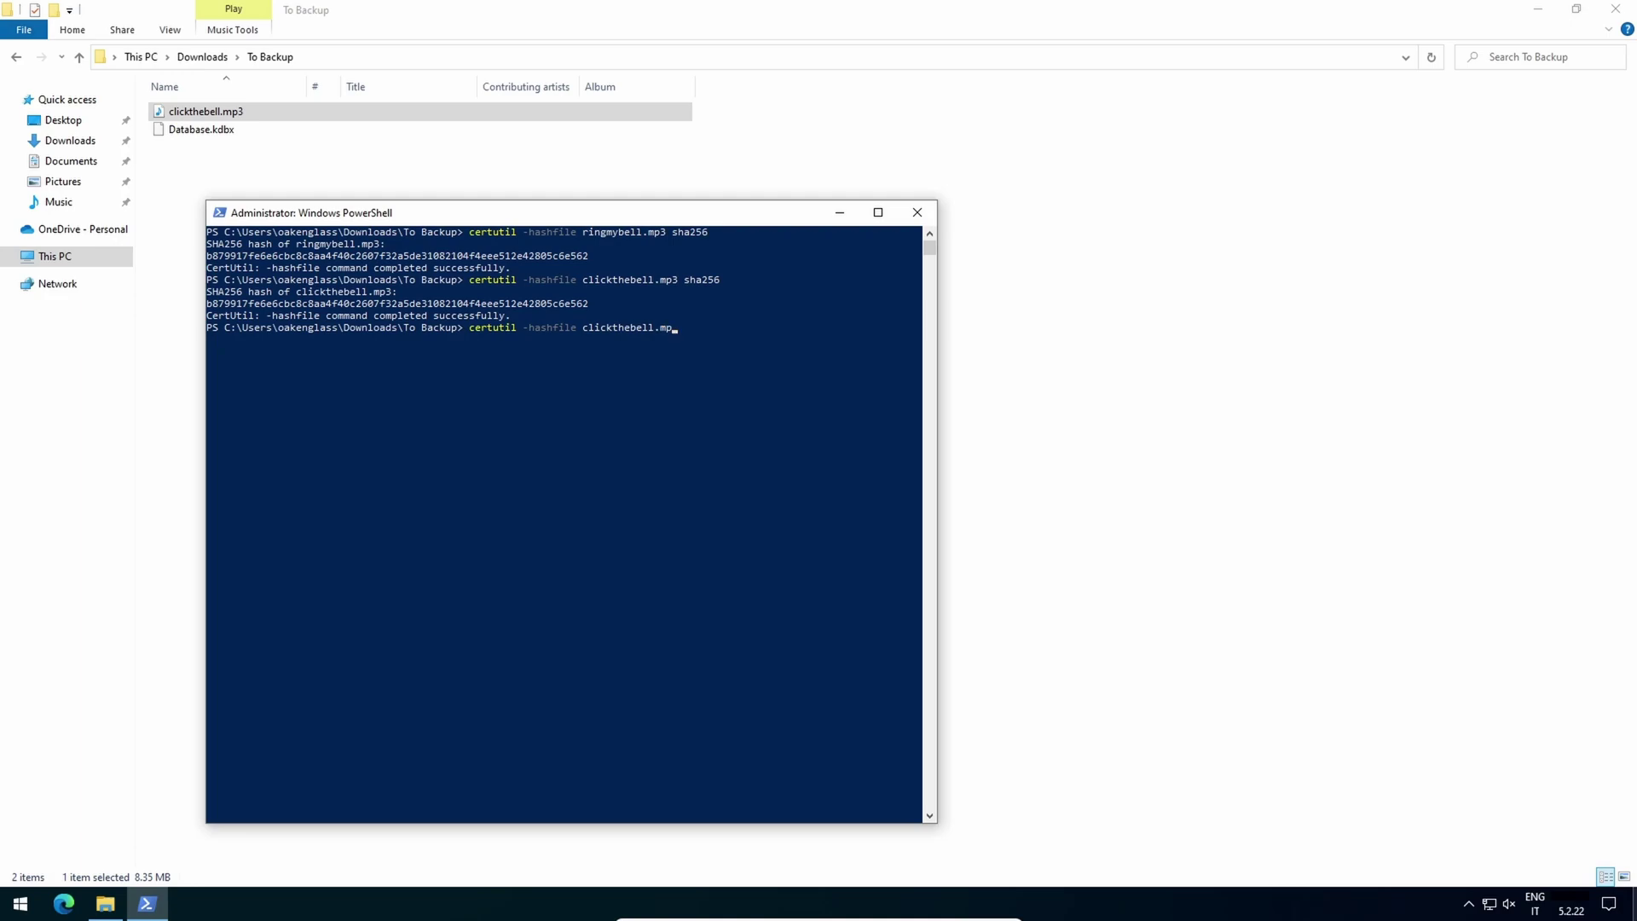
{"action": "type", "text": "3 sha256"}
{"action": "key", "text": "Return"}
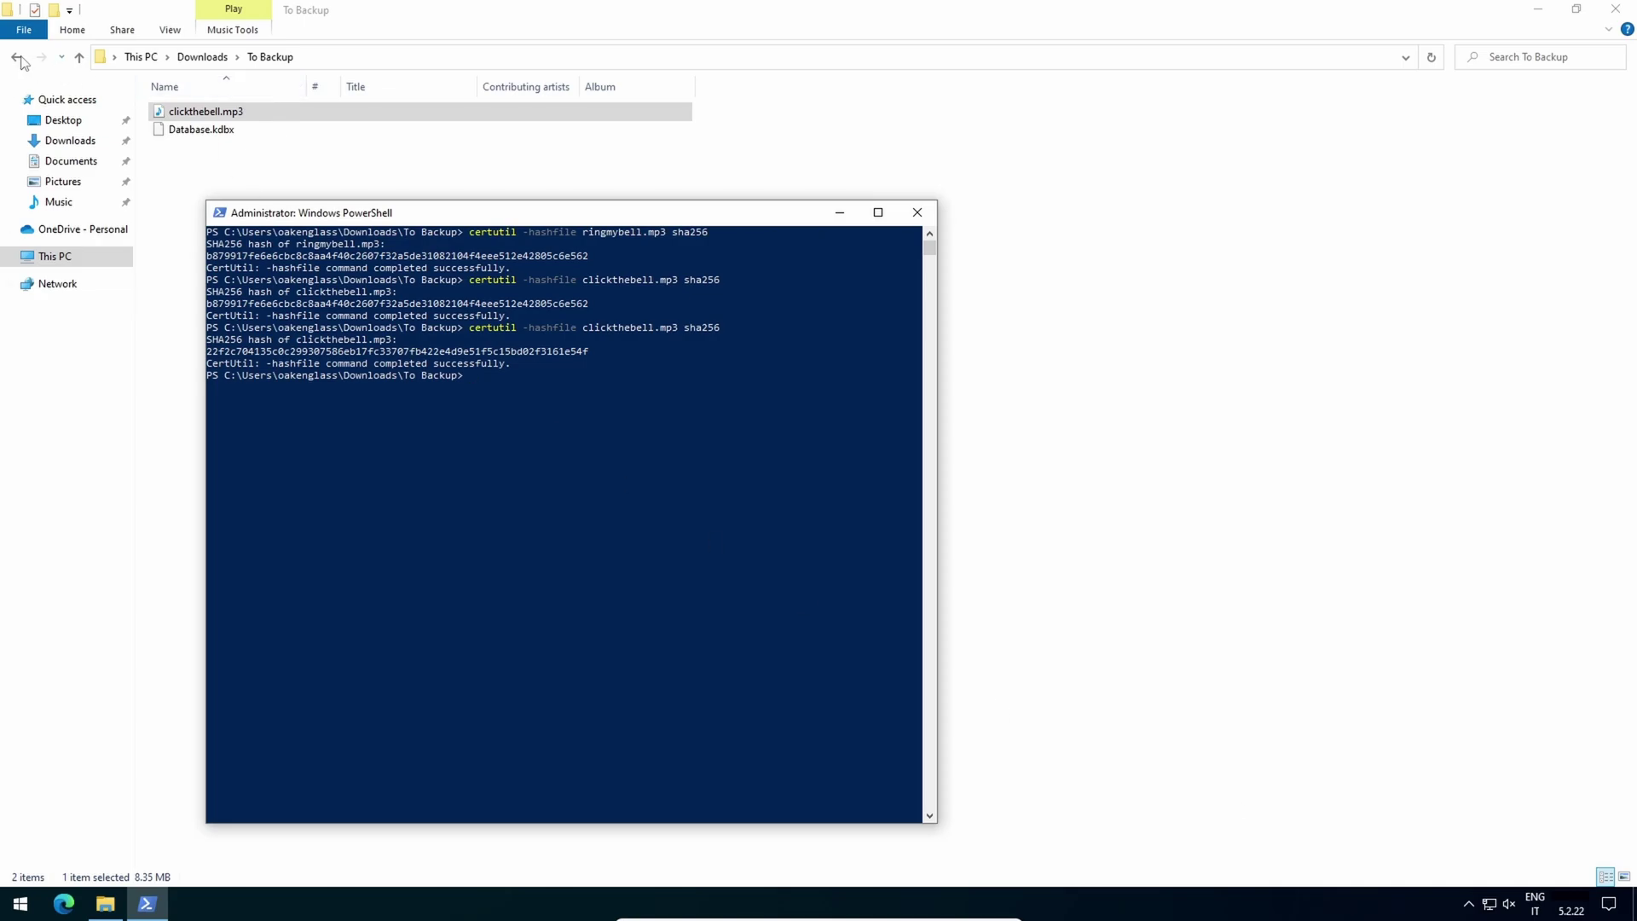
Navigate from Downloads into the KeePass\KeePass-2.50 folder
{"action": "left_click", "coordinate": [17, 57]}
{"action": "double_click", "coordinate": [284, 137]}
{"action": "double_click", "coordinate": [191, 112]}
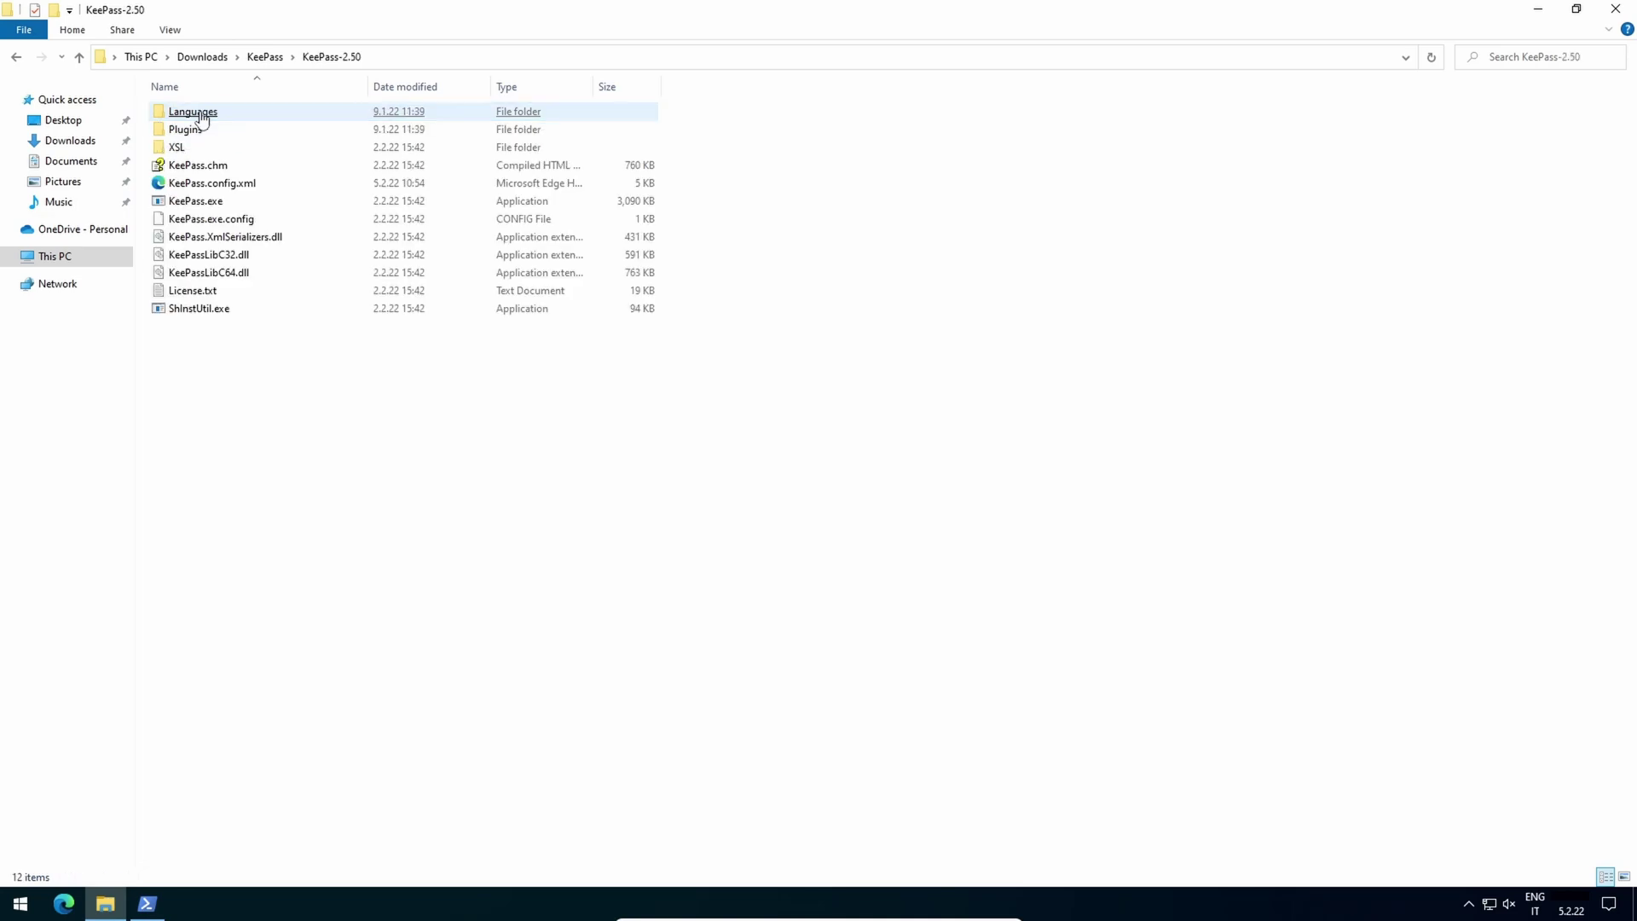
Launch KeePass and try opening Database.kdbx with the master password plus clickthebell.mp3 key file
{"action": "left_click", "coordinate": [189, 204]}
{"action": "double_click", "coordinate": [189, 209]}
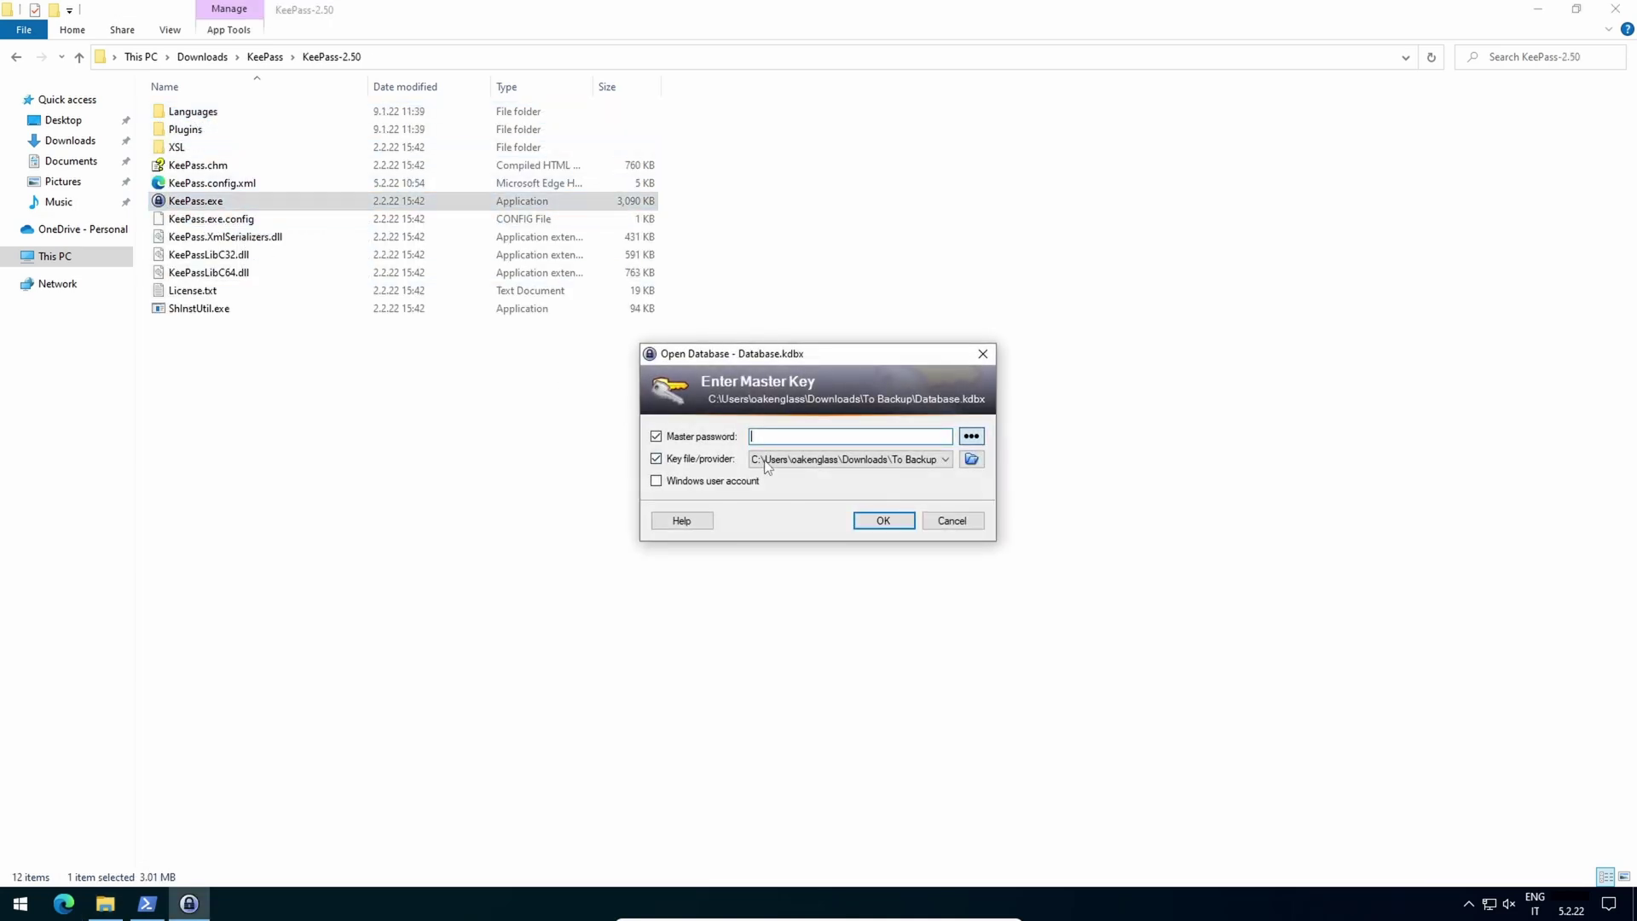
{"action": "key", "text": "ctrl+v"}
{"action": "left_click", "coordinate": [972, 460]}
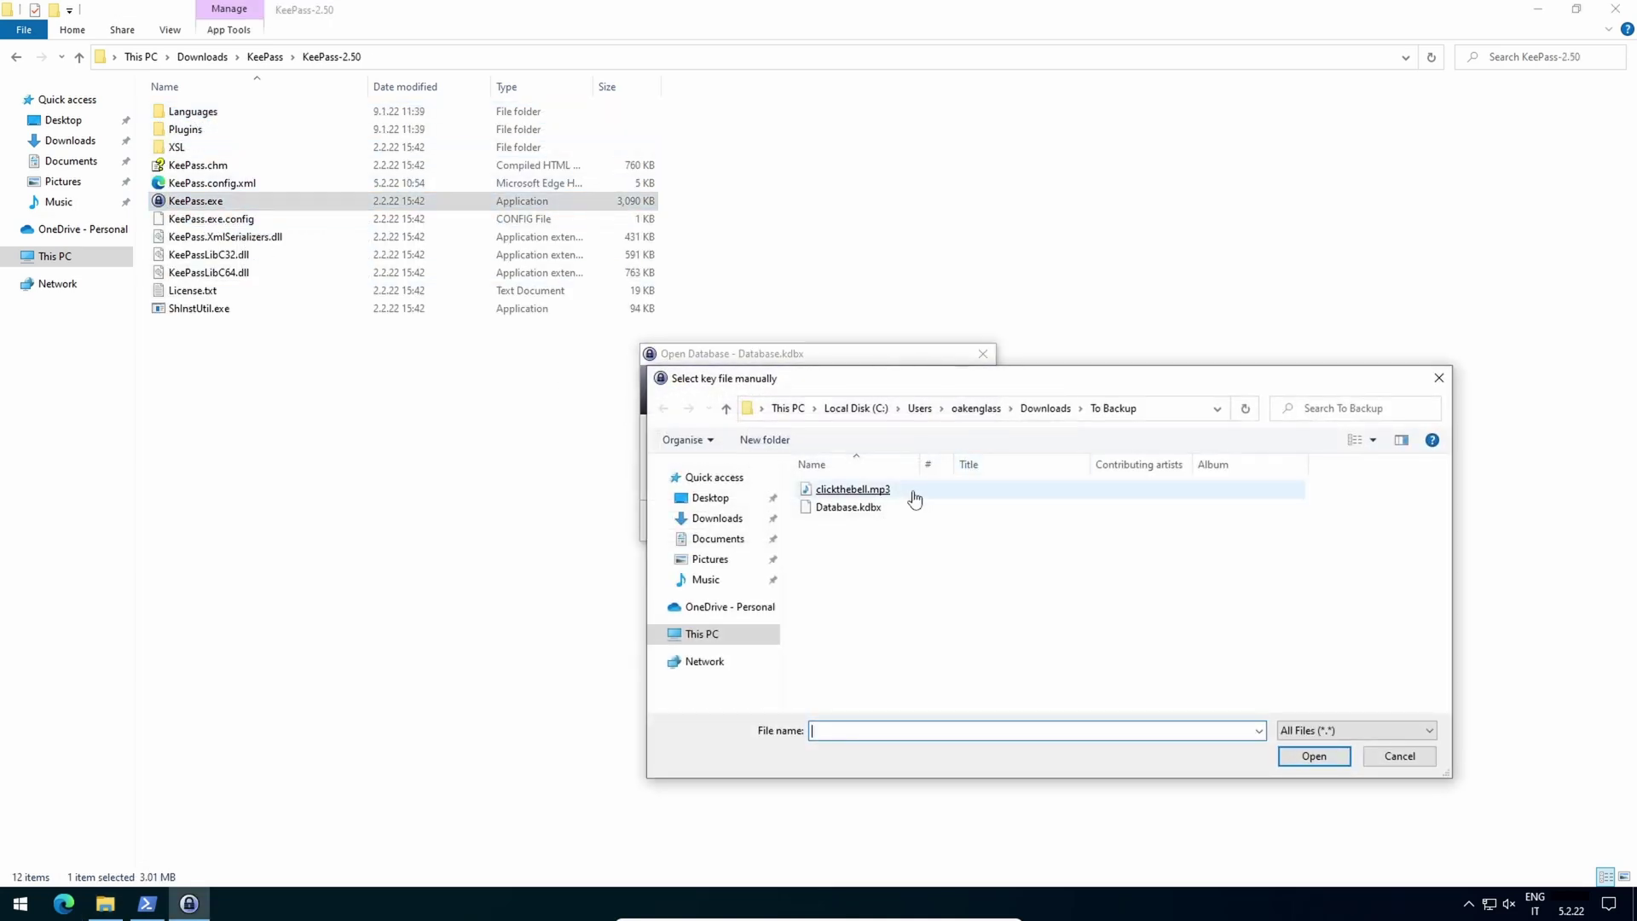
{"action": "double_click", "coordinate": [868, 493]}
{"action": "left_click", "coordinate": [884, 521]}
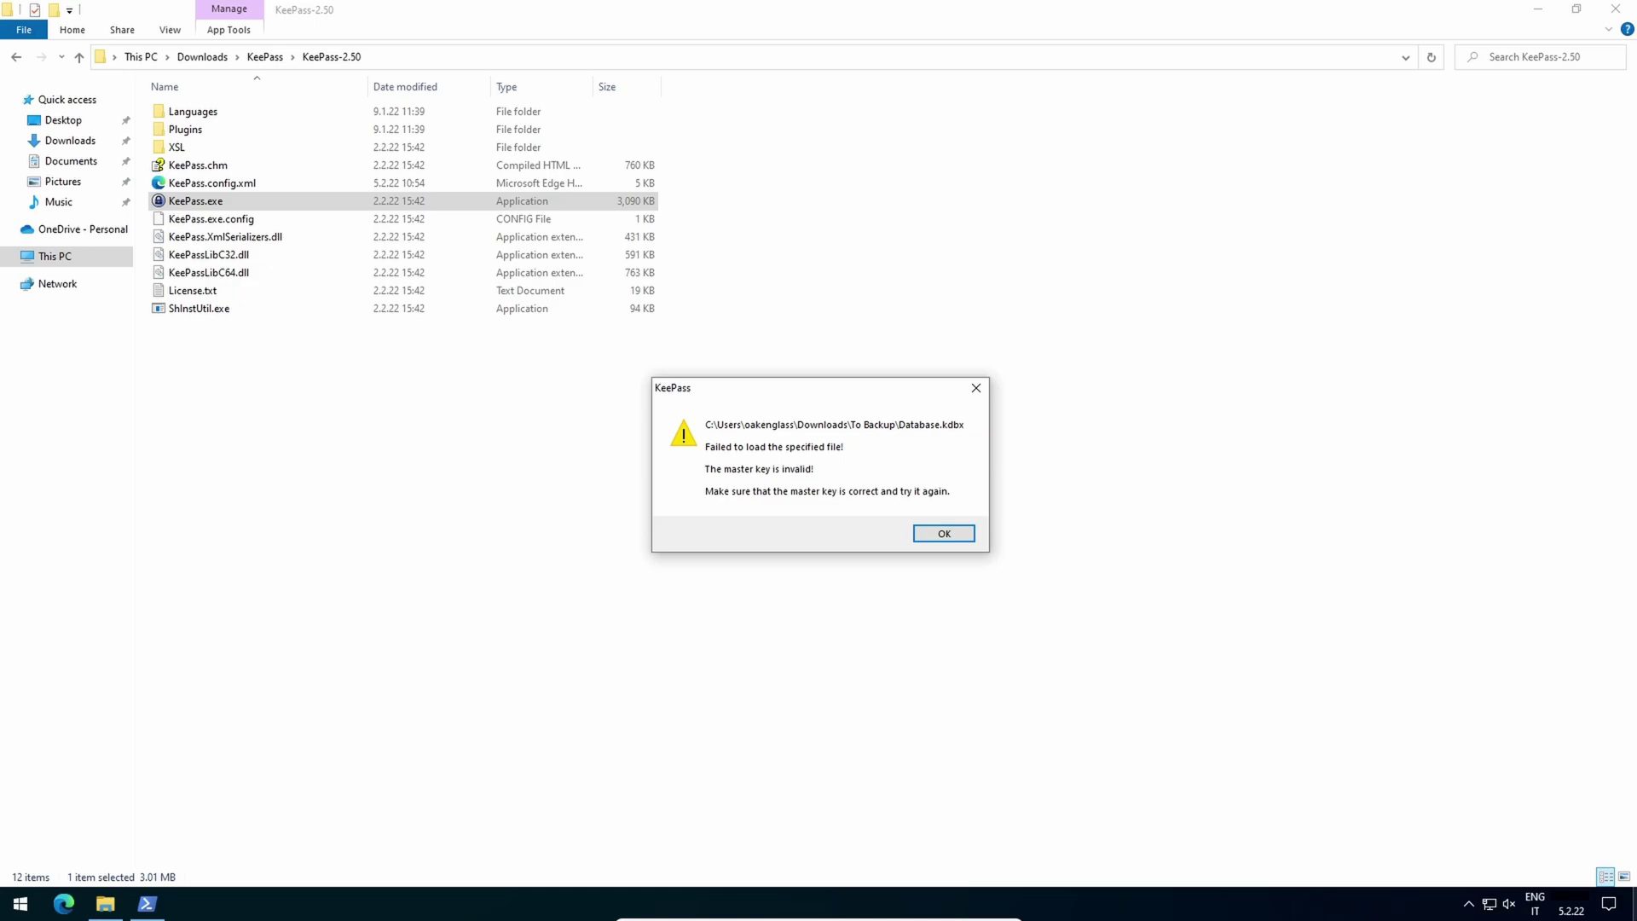
Dismiss the invalid master key error, cancel, close KeePass, and go back in Explorer
{"action": "left_click", "coordinate": [947, 533]}
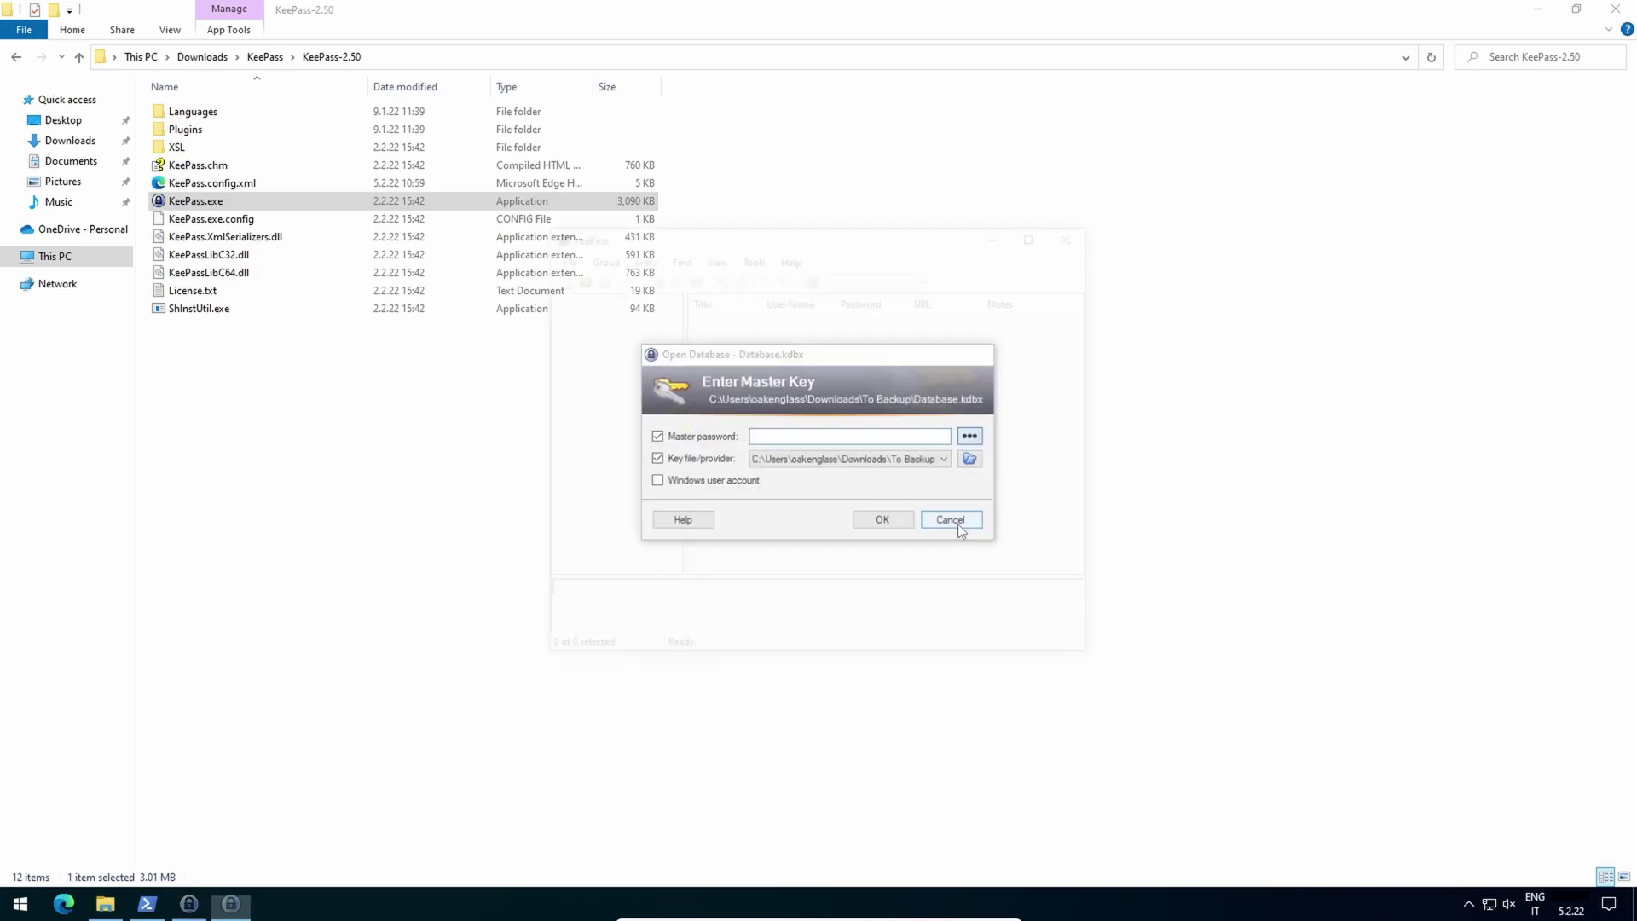
{"action": "left_click", "coordinate": [959, 524]}
{"action": "left_click", "coordinate": [1067, 239]}
{"action": "left_click", "coordinate": [16, 57]}
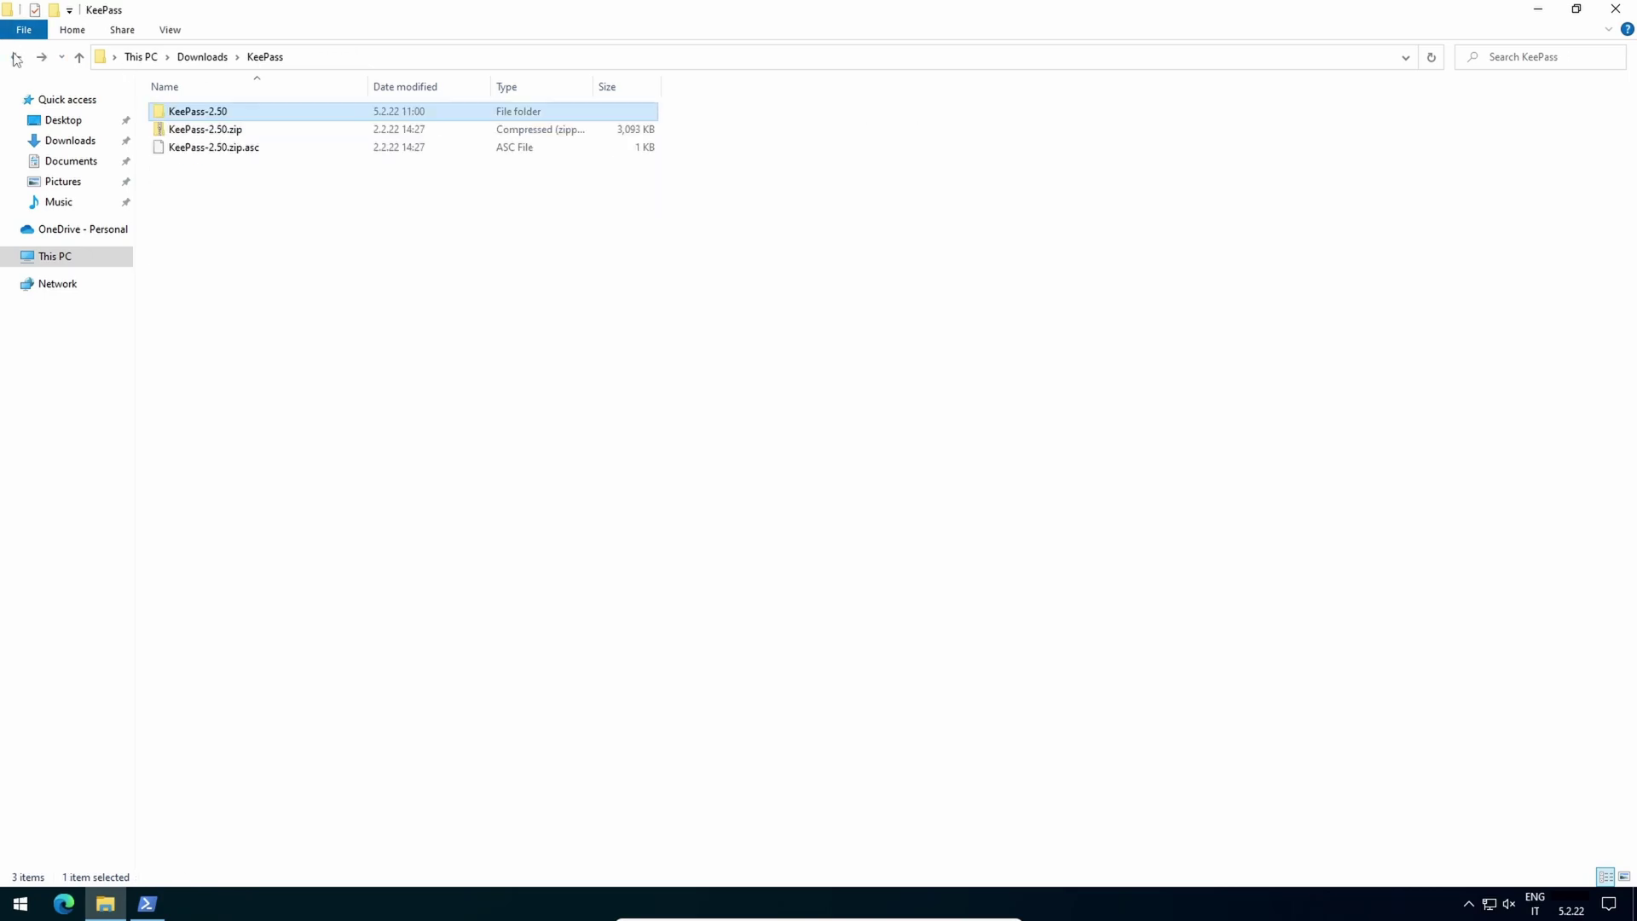
Open the Details properties of clickthebell.mp3 in the To Backup folder
{"action": "left_click", "coordinate": [16, 57]}
{"action": "double_click", "coordinate": [407, 143]}
{"action": "left_click", "coordinate": [196, 115]}
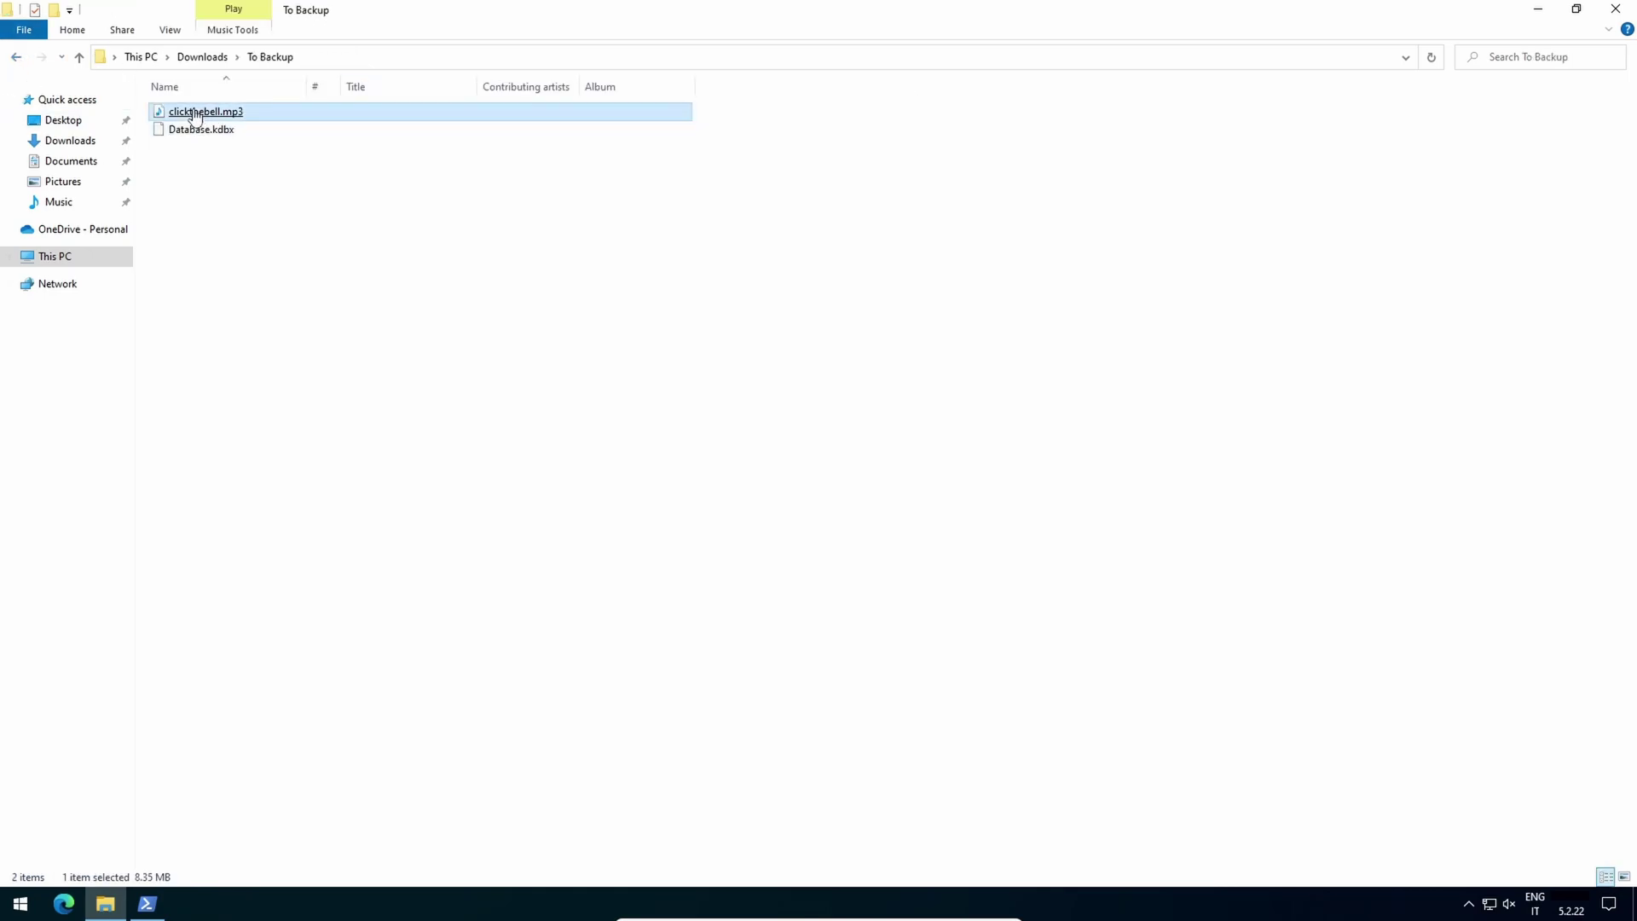
{"action": "right_click", "coordinate": [195, 115]}
{"action": "left_click", "coordinate": [264, 413]}
{"action": "left_click", "coordinate": [309, 150]}
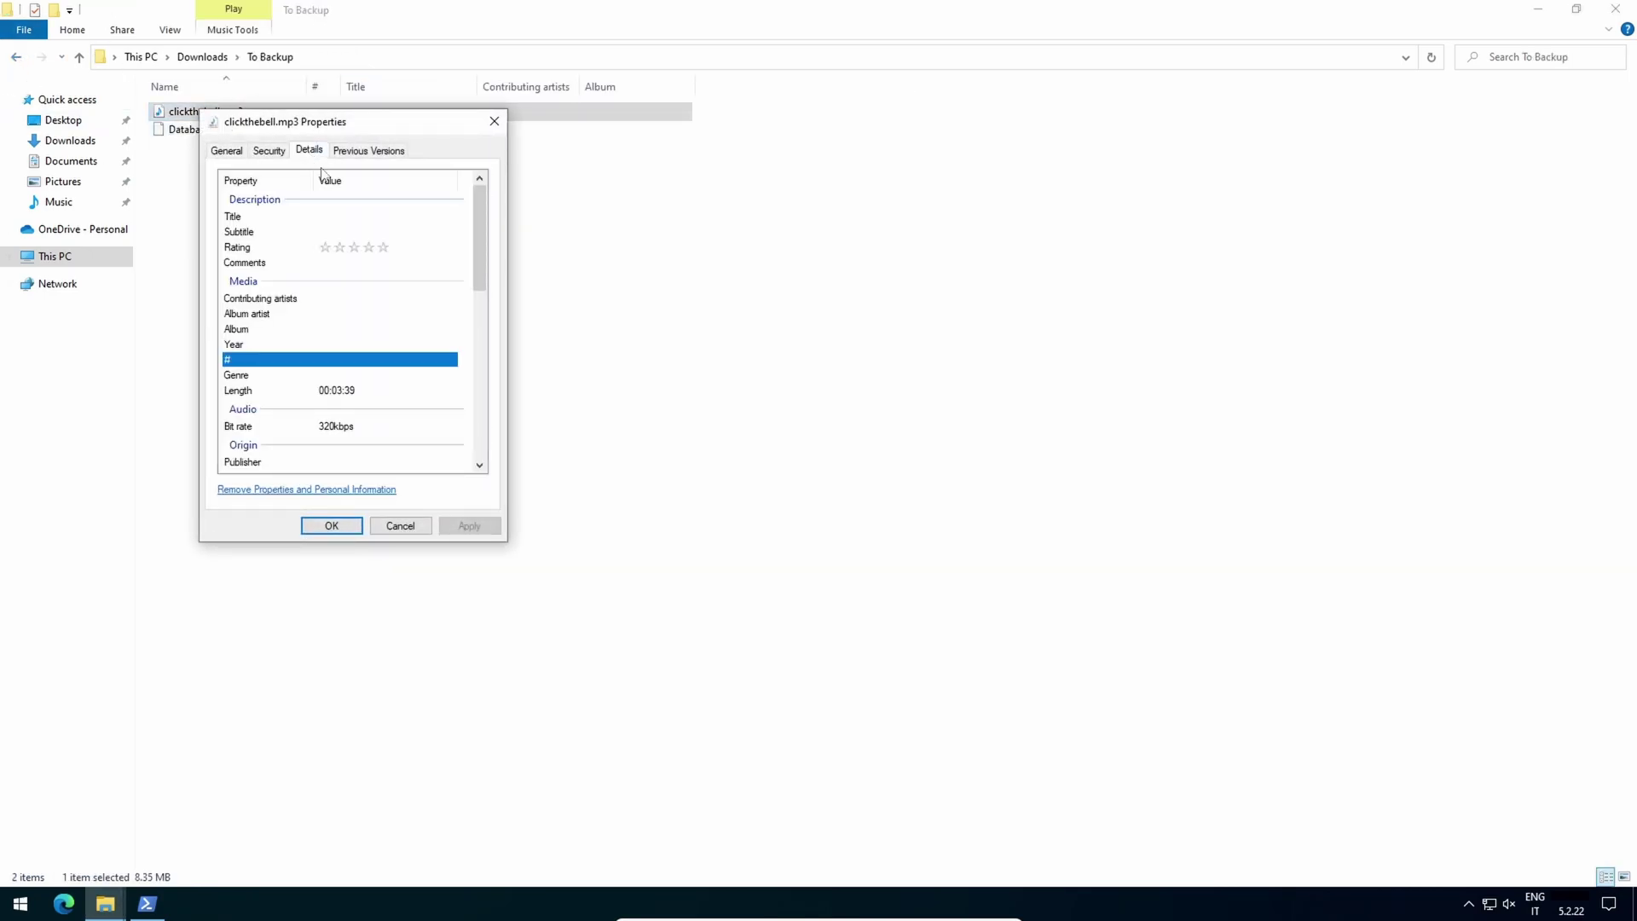
Restore the Title 'Ring My Bell' and the contributing artist, then apply the changes
{"action": "left_click", "coordinate": [338, 217]}
{"action": "type", "text": "Ring My Bell"}
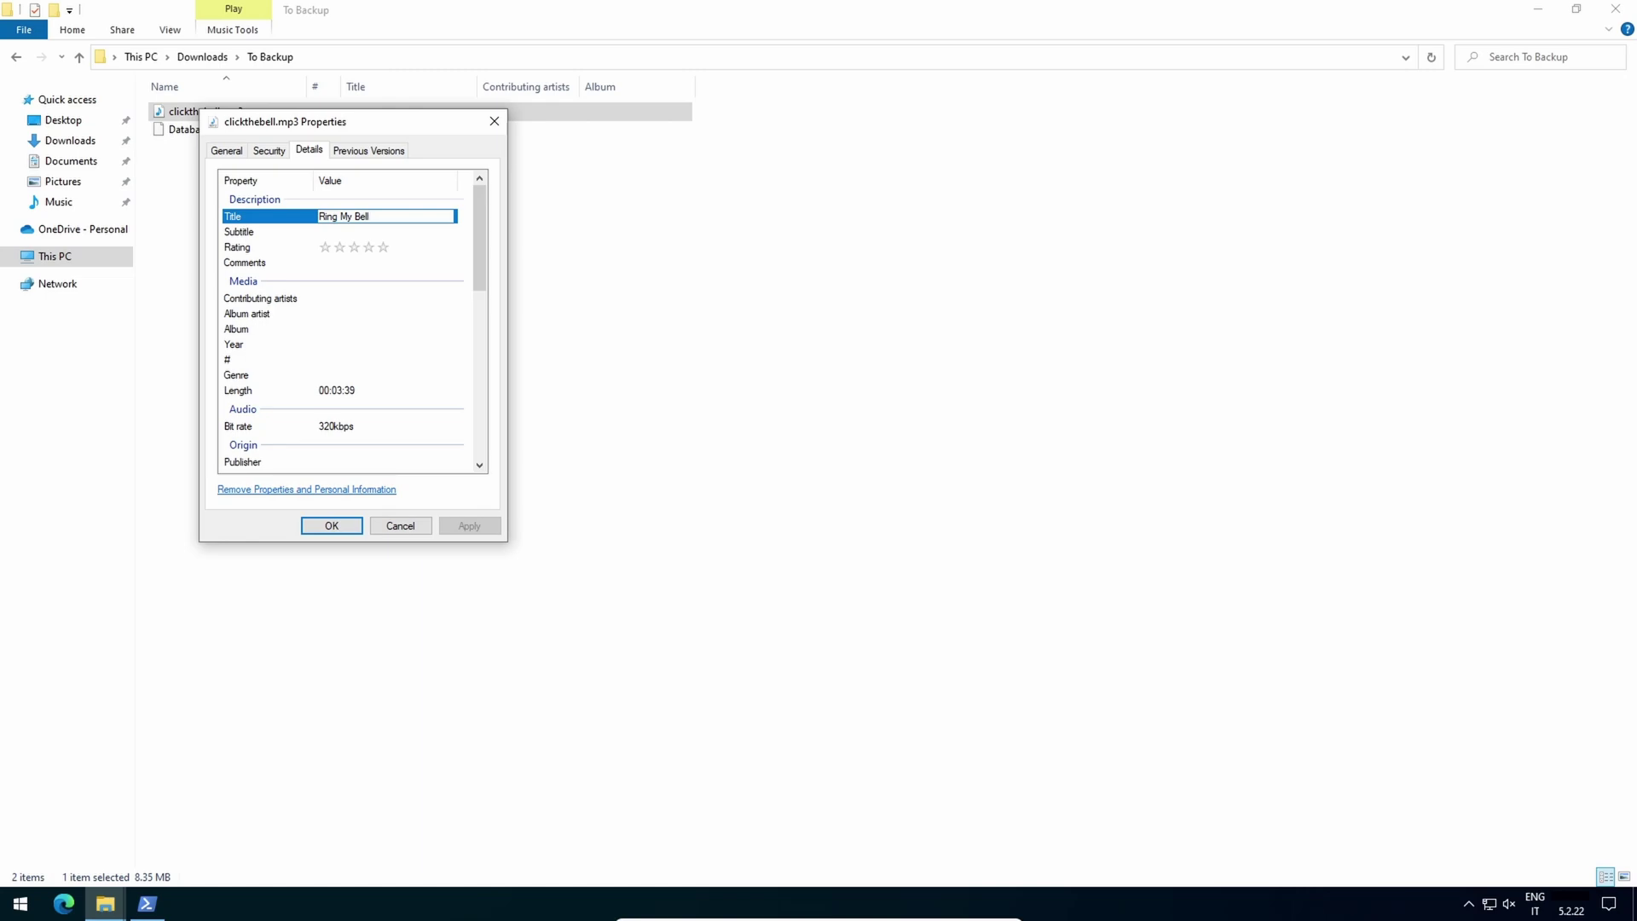
{"action": "key", "text": "Return"}
{"action": "left_click", "coordinate": [342, 299]}
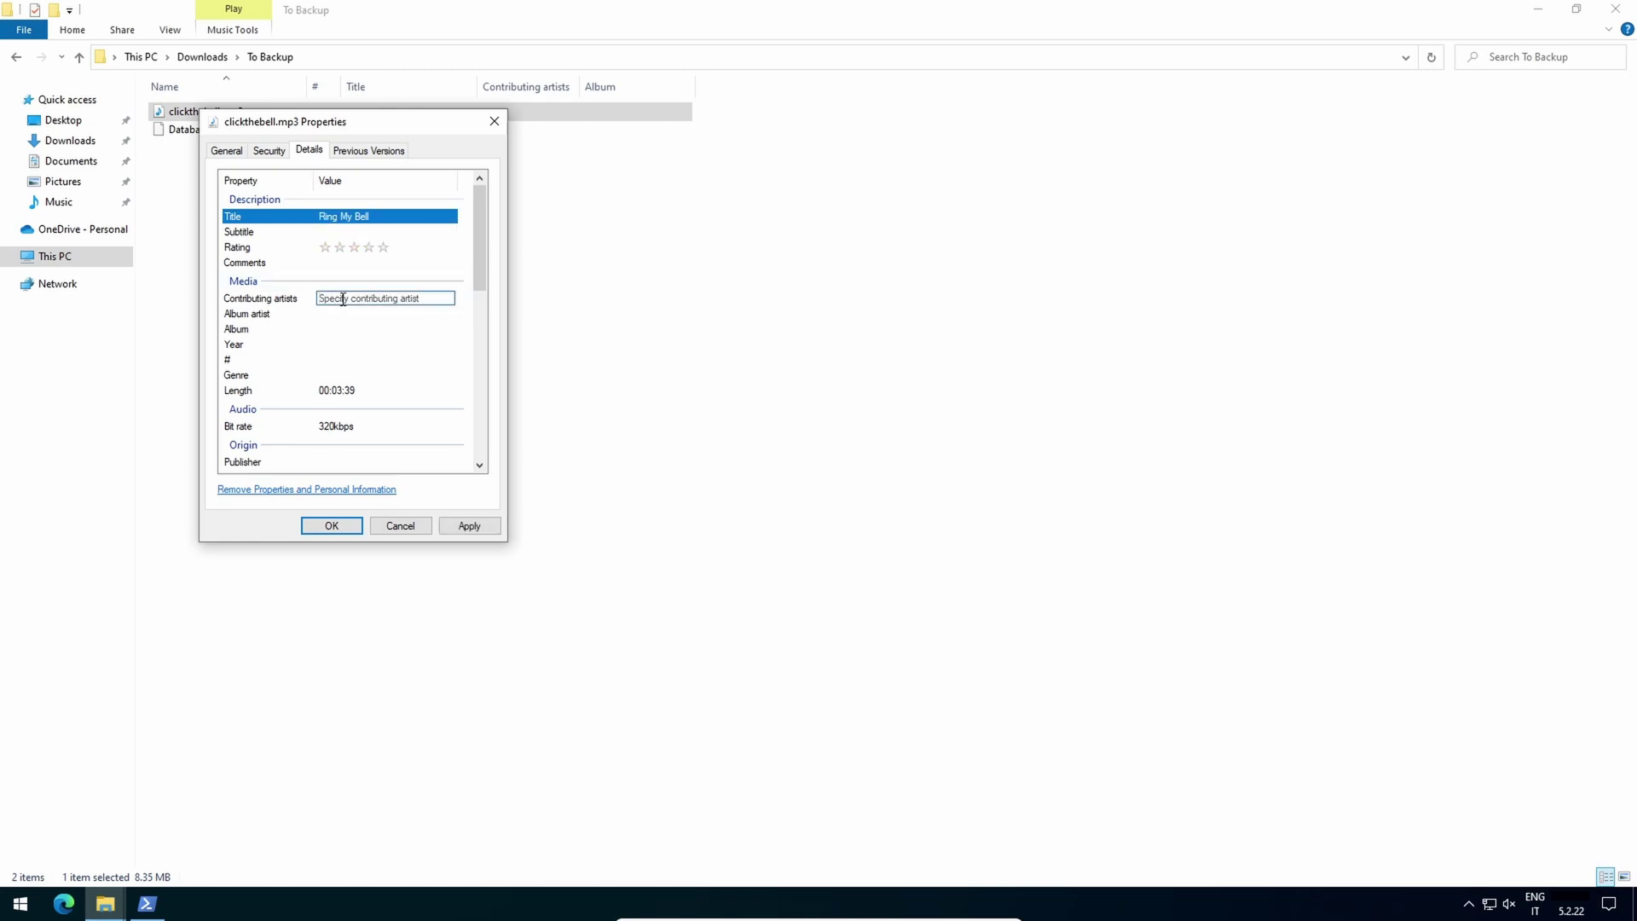
{"action": "type", "text": "Anita W"}
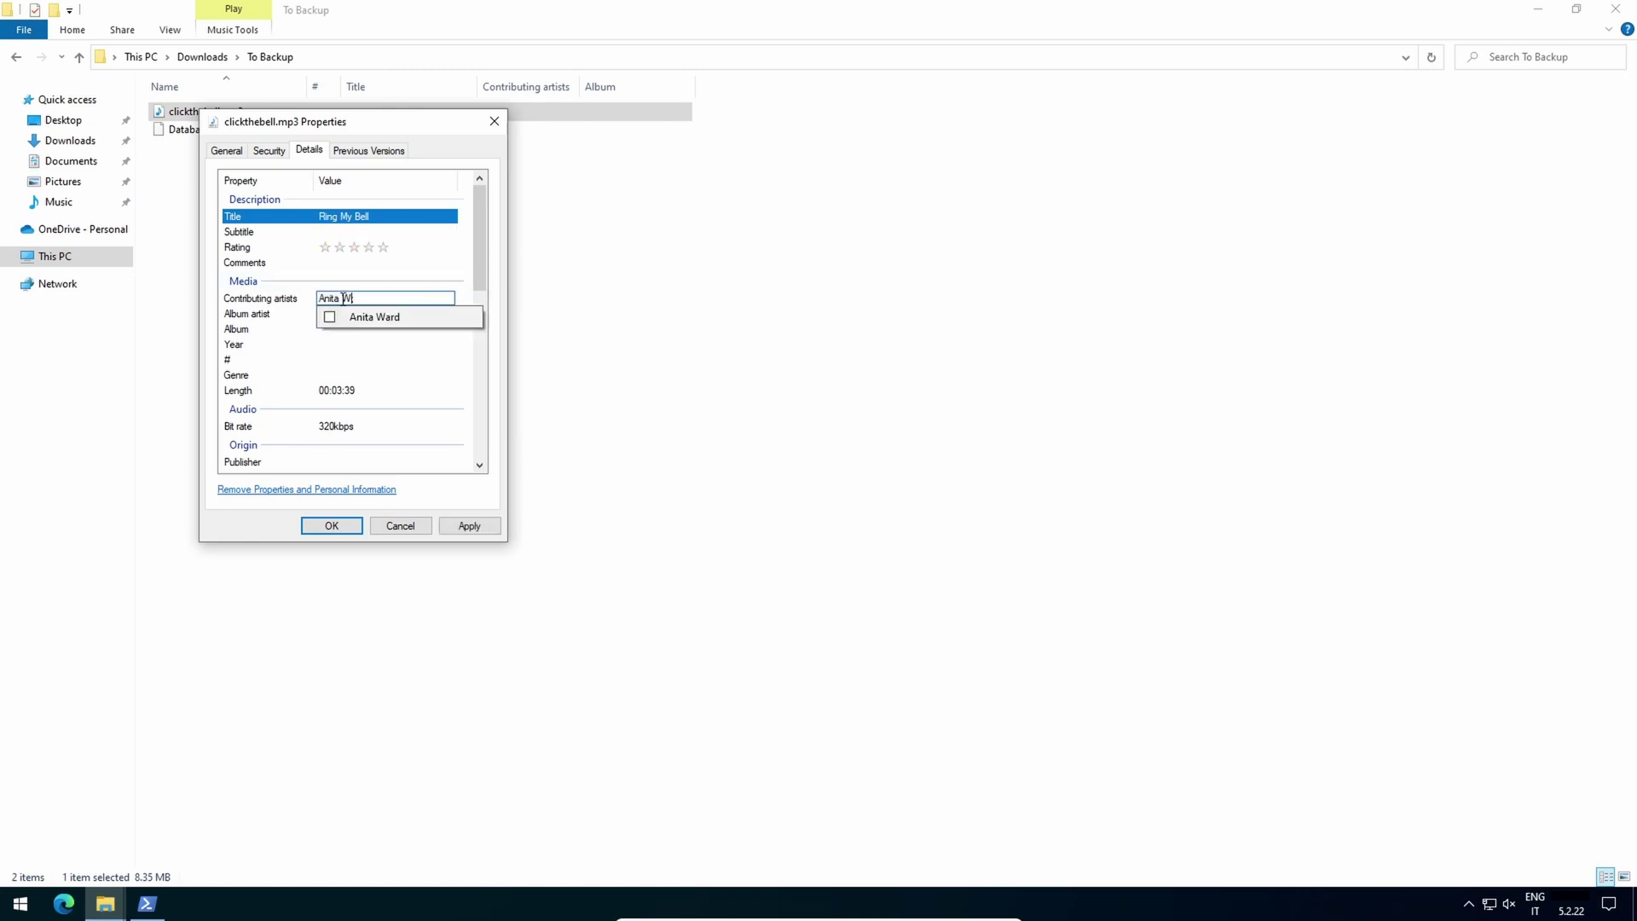
{"action": "type", "text": "ard"}
{"action": "key", "text": "Return"}
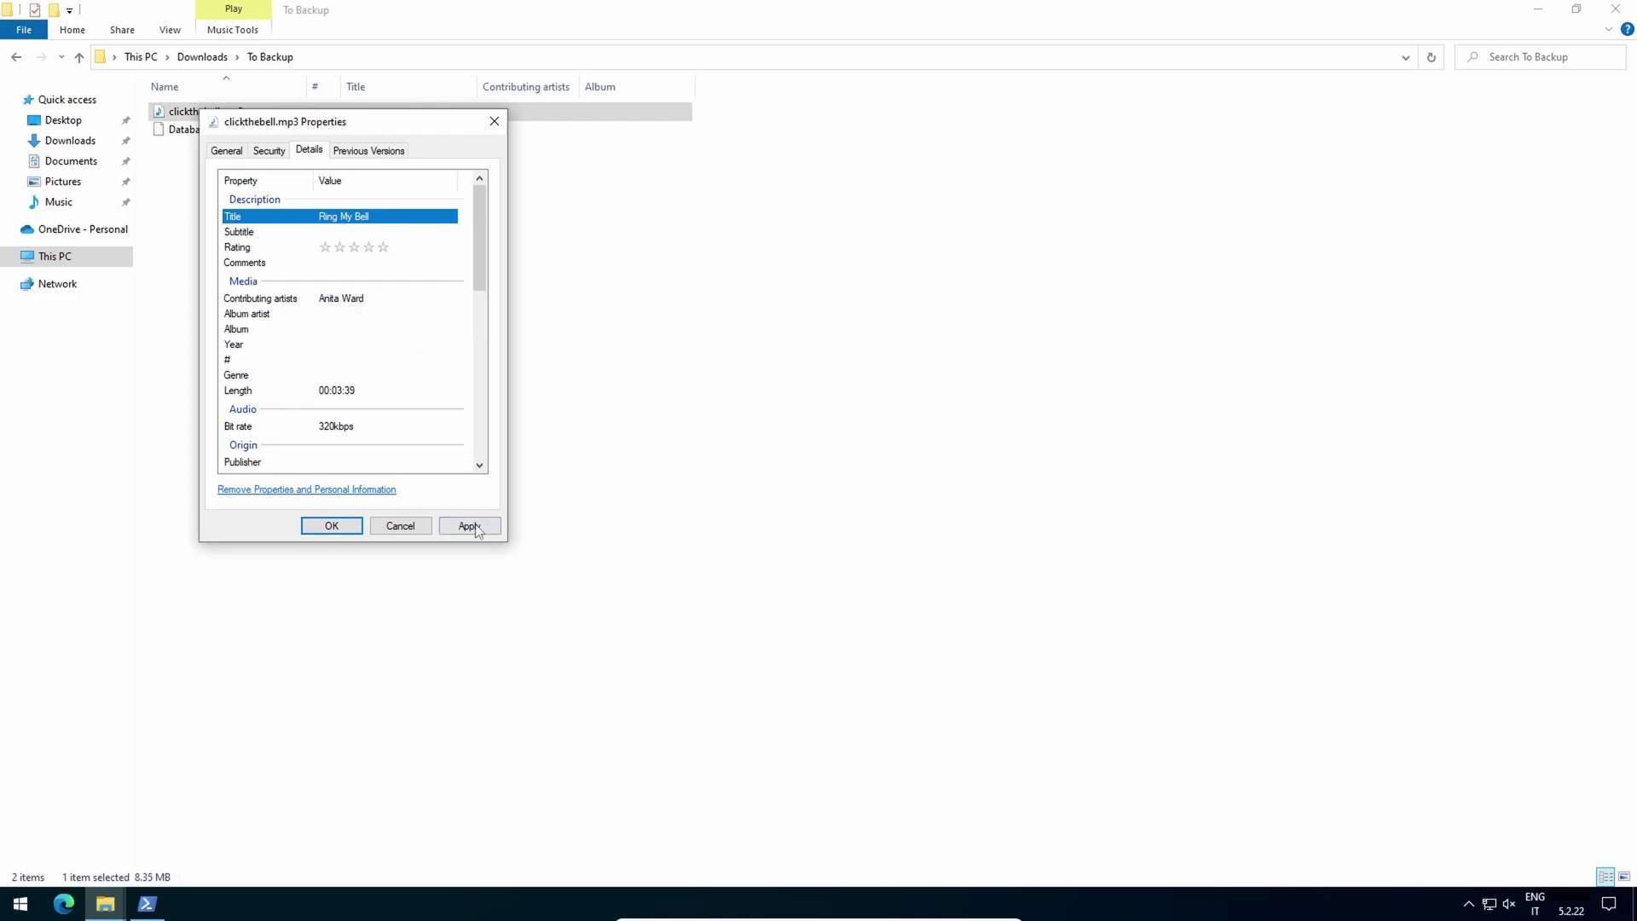
{"action": "left_click", "coordinate": [471, 526]}
Close the properties and run certutil -hashfile clickthebell.mp3 sha256 in PowerShell
{"action": "left_click", "coordinate": [331, 526]}
{"action": "left_click", "coordinate": [147, 904]}
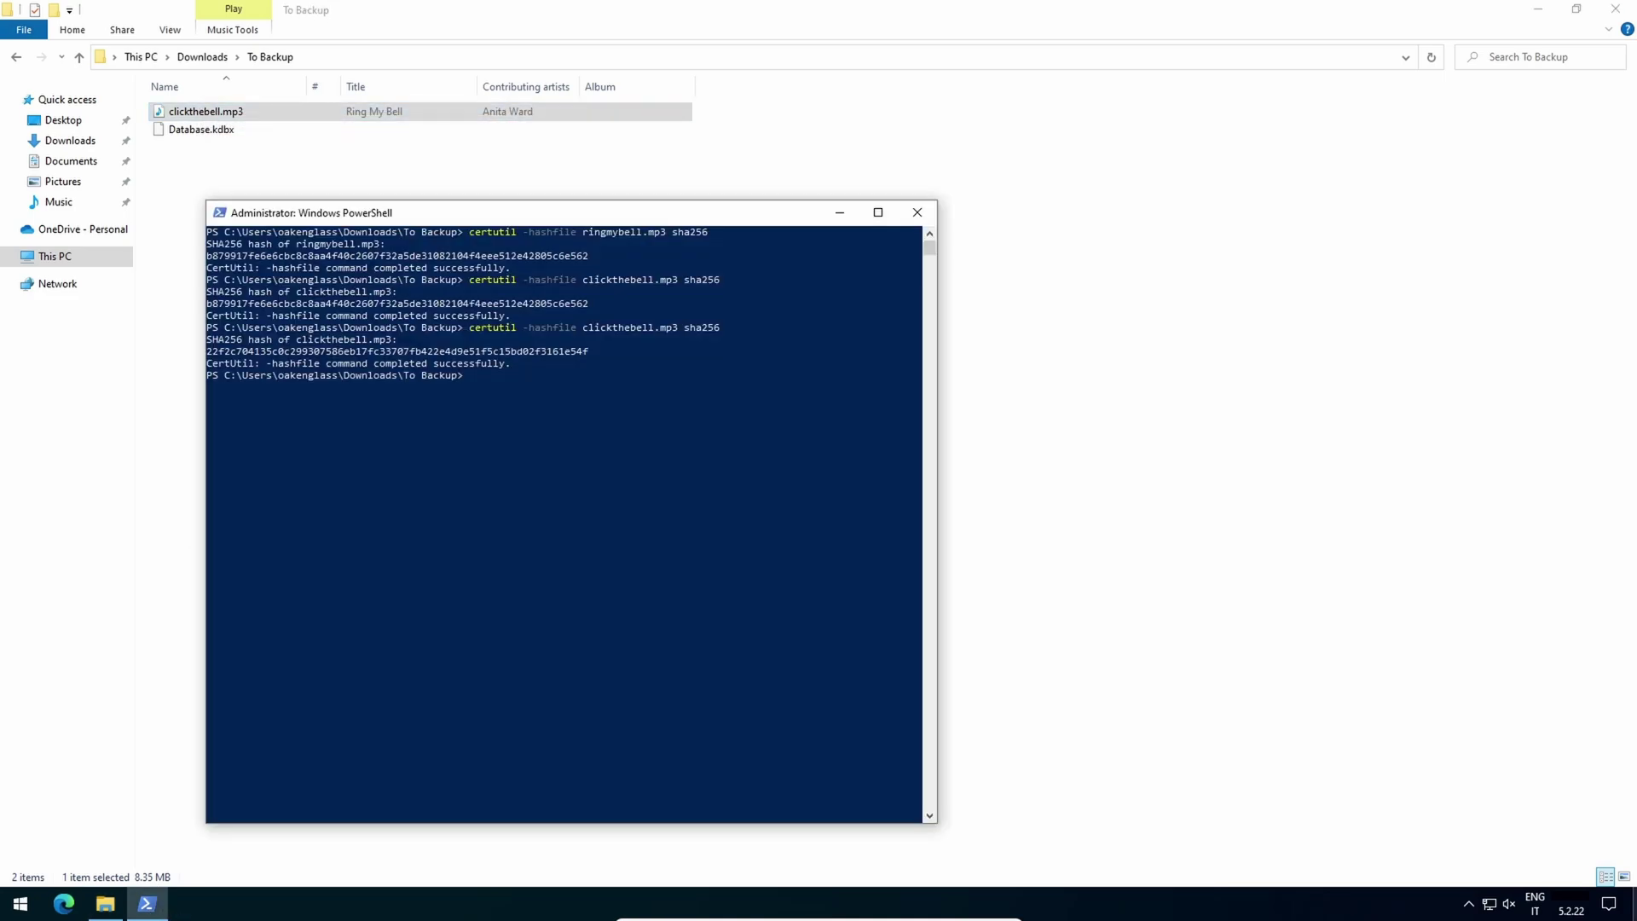
{"action": "type", "text": "certutil -hashfile clickthebell.mp3 sha256"}
{"action": "key", "text": "Return"}
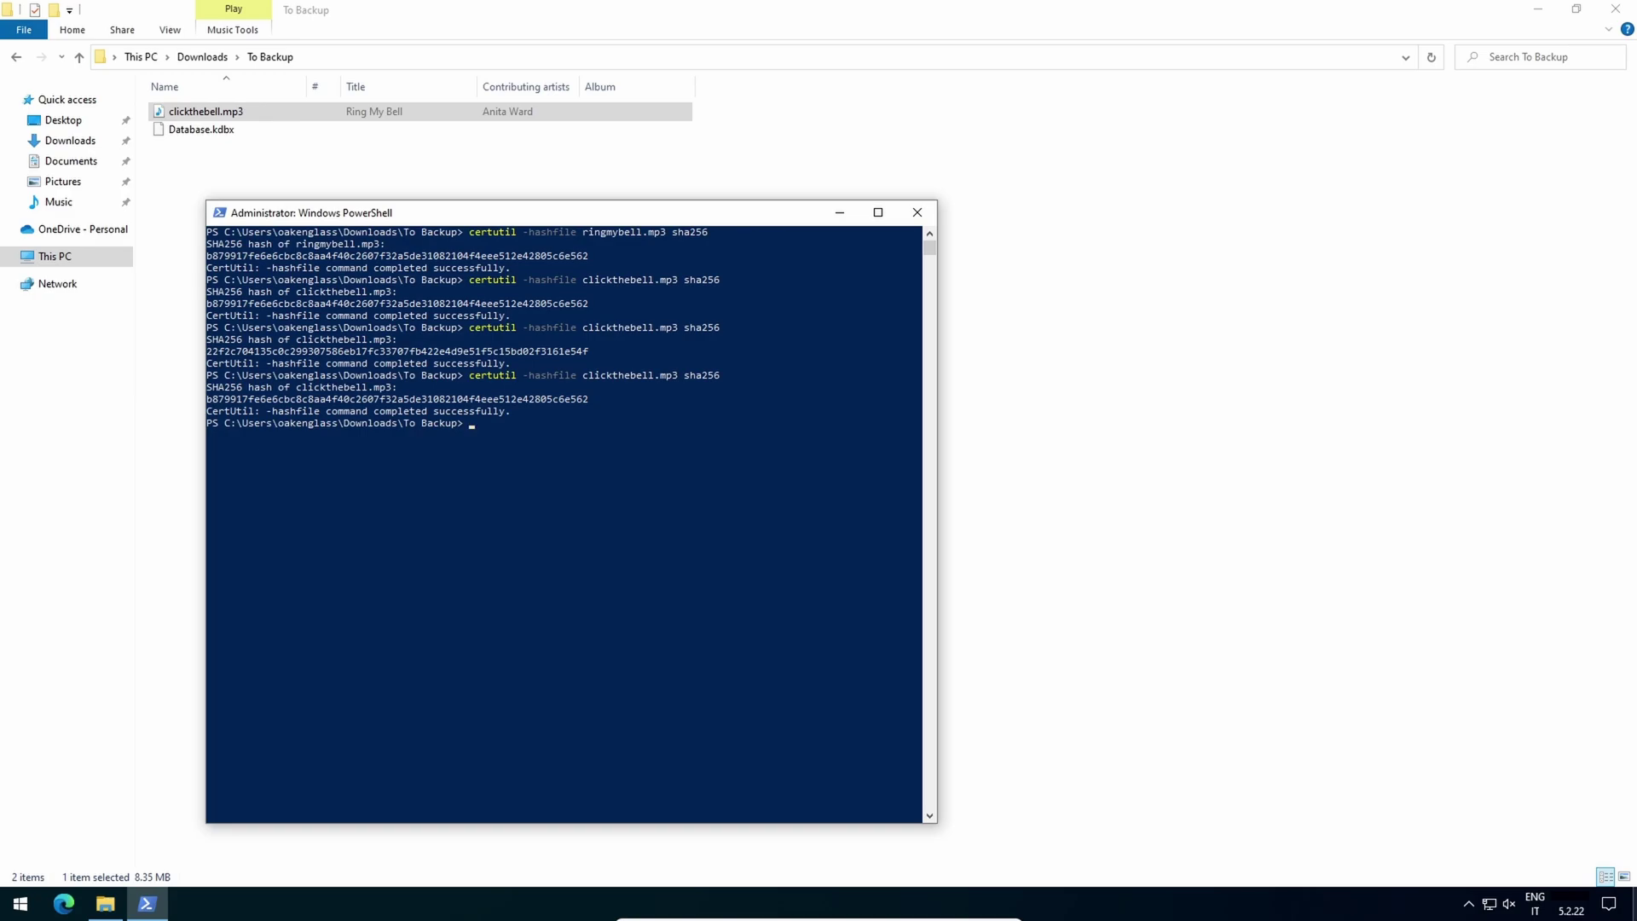
Launch KeePass.exe from the Downloads\KeePass\KeePass-2.50 folder
{"action": "left_click", "coordinate": [17, 57]}
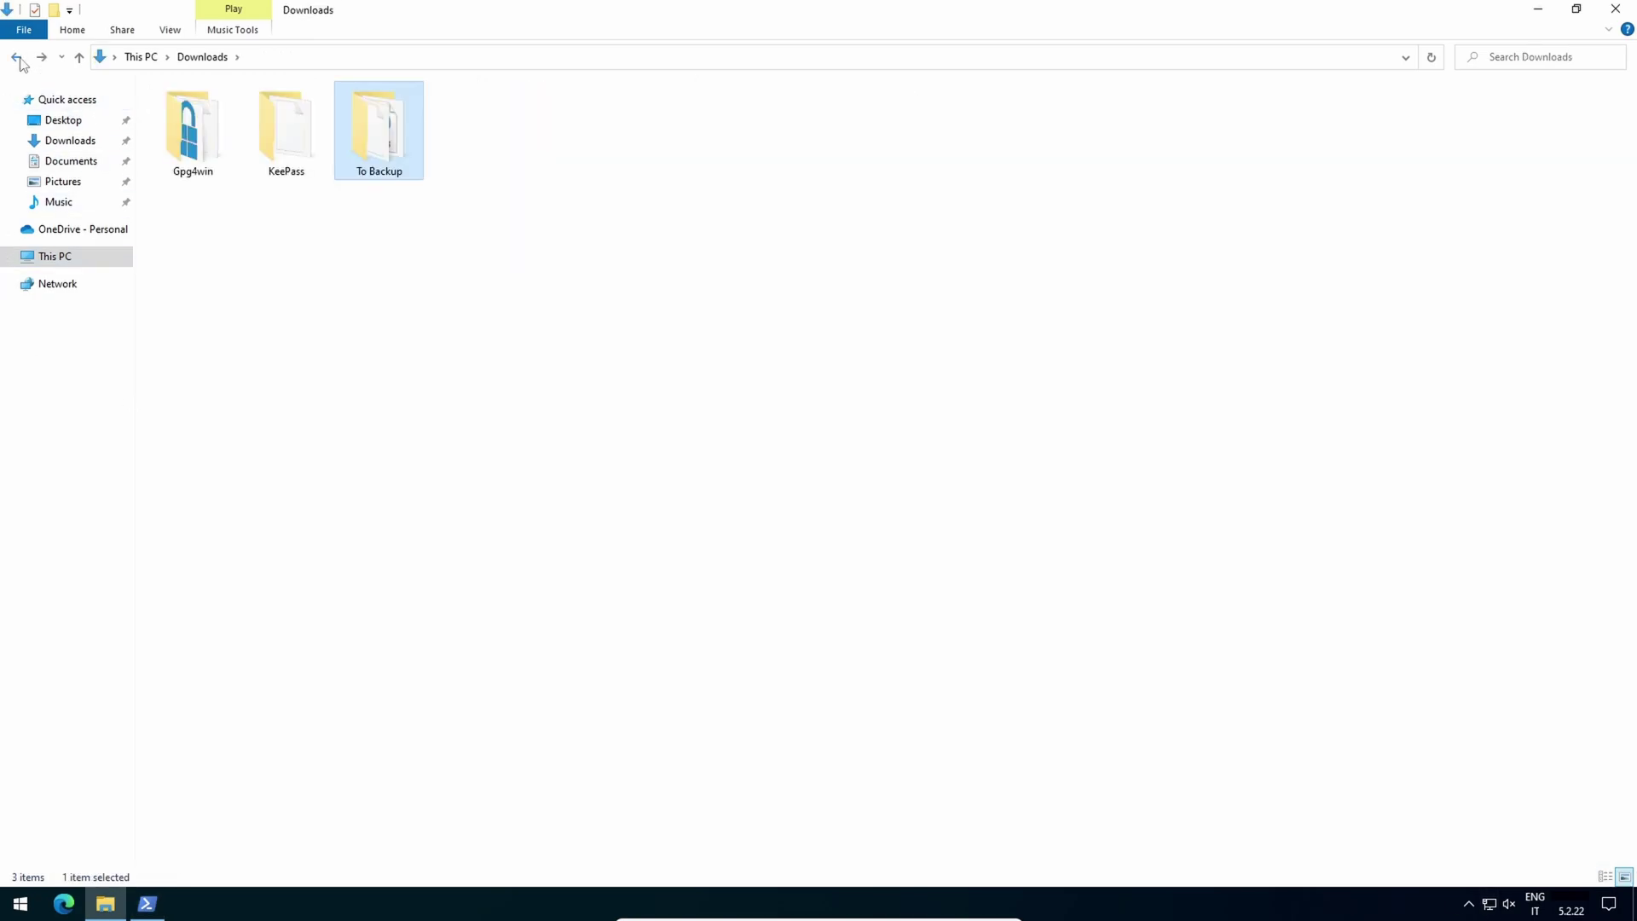
{"action": "double_click", "coordinate": [270, 141]}
{"action": "double_click", "coordinate": [201, 113]}
{"action": "left_click", "coordinate": [204, 203]}
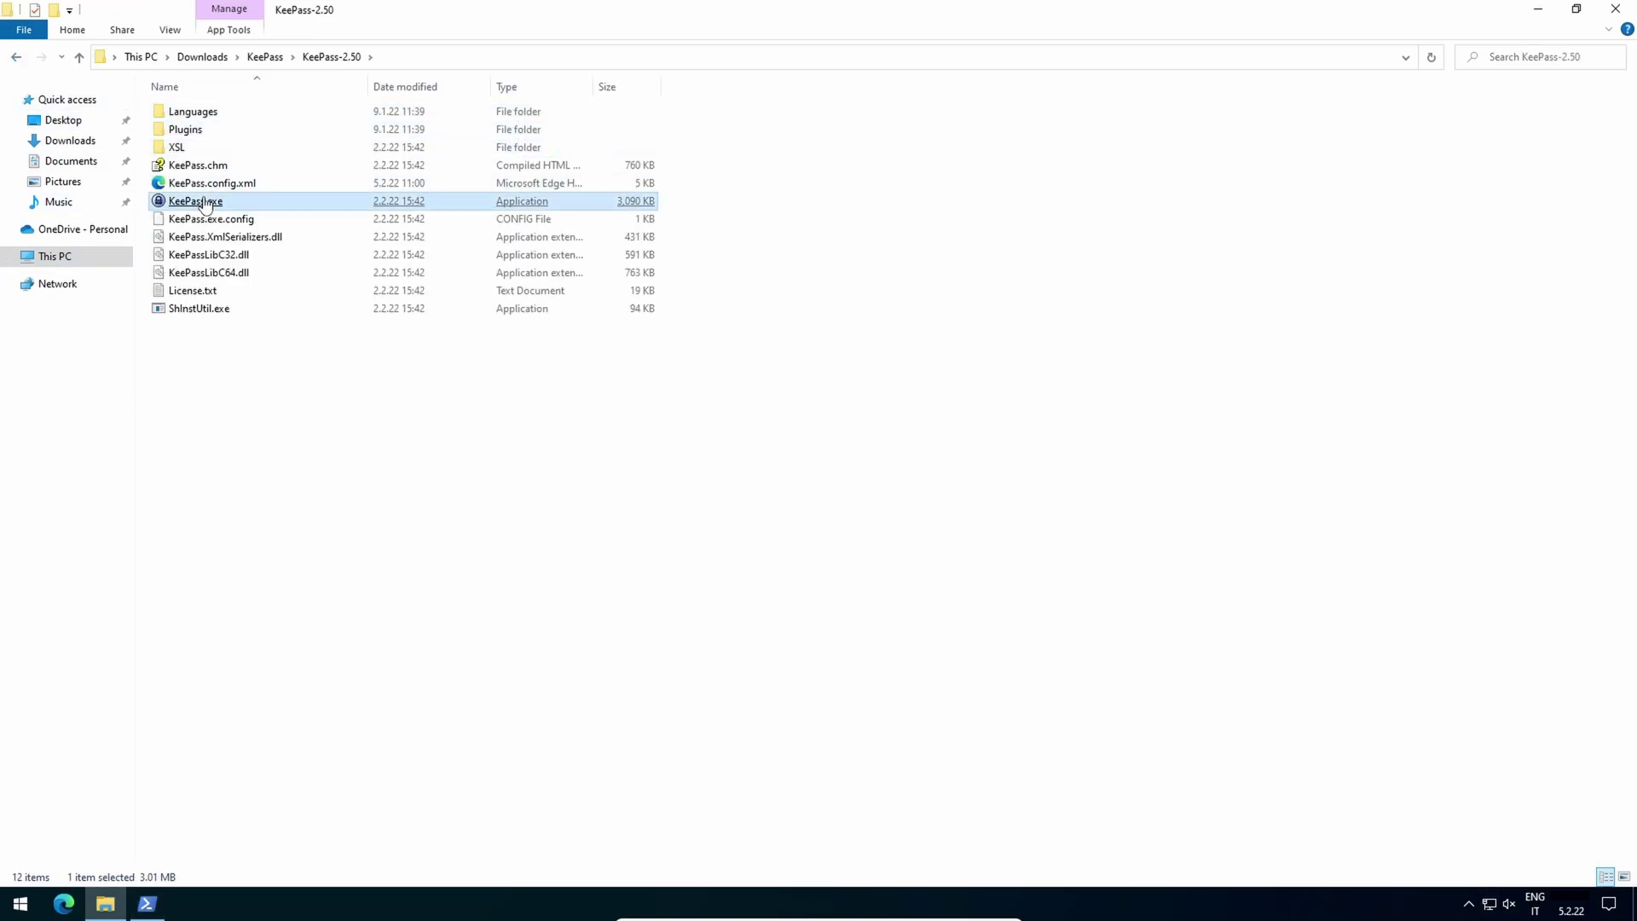
{"action": "double_click", "coordinate": [205, 203]}
Unlock Database.kdbx with the pasted master password and clickthebell.mp3 as the key file
{"action": "key", "text": "ctrl+v"}
{"action": "left_click", "coordinate": [972, 459]}
{"action": "double_click", "coordinate": [857, 488]}
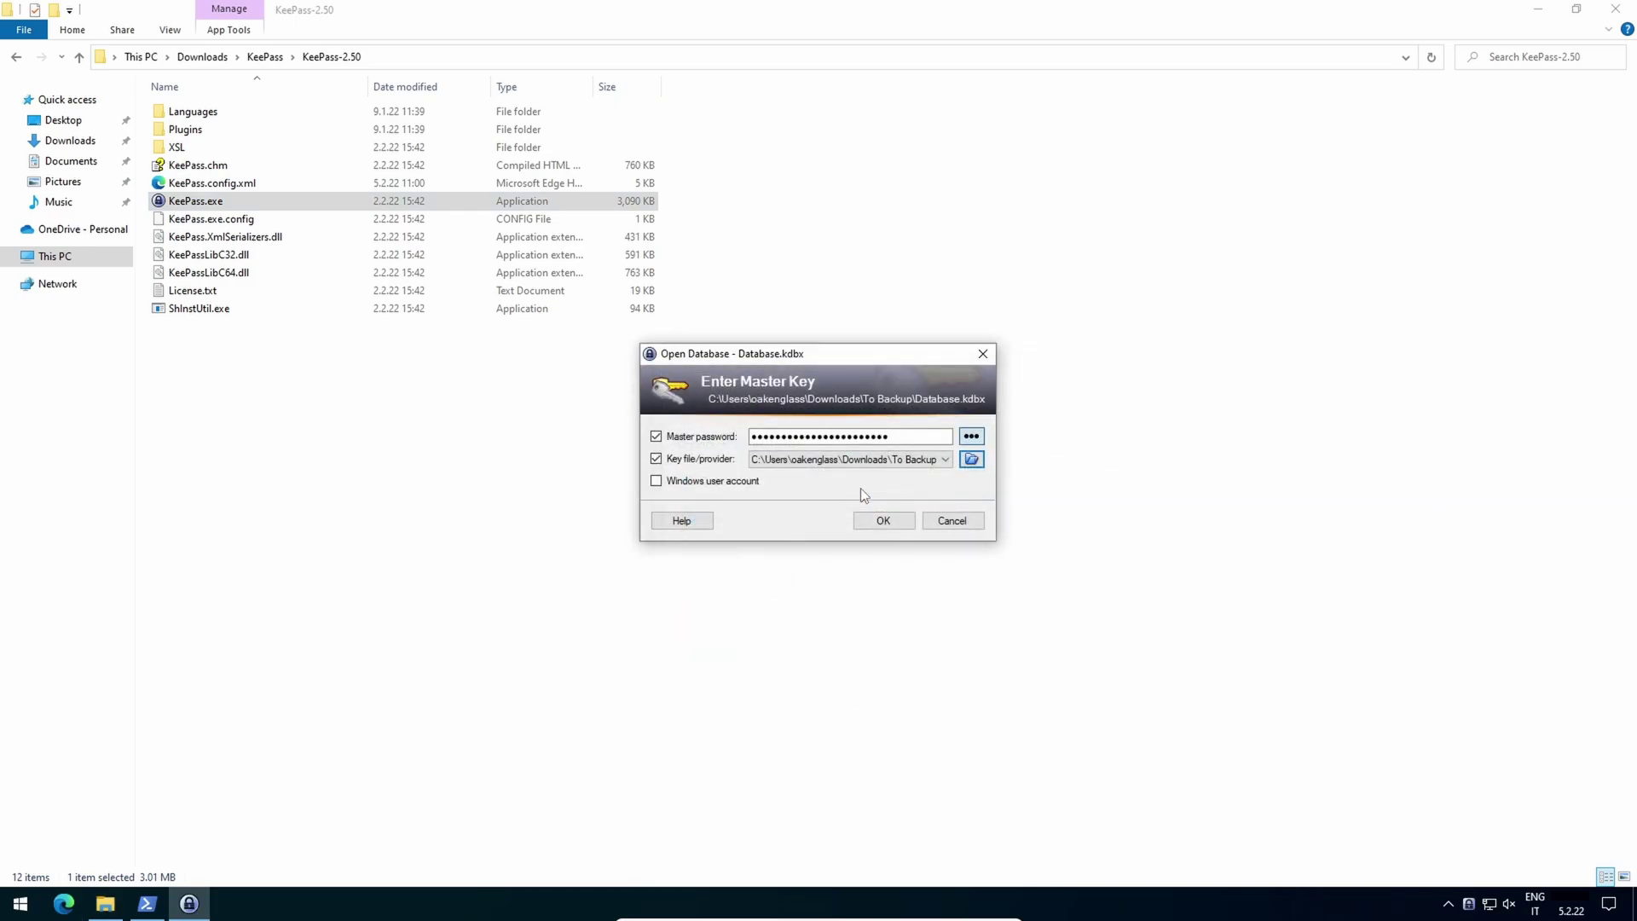
{"action": "left_click", "coordinate": [899, 522]}
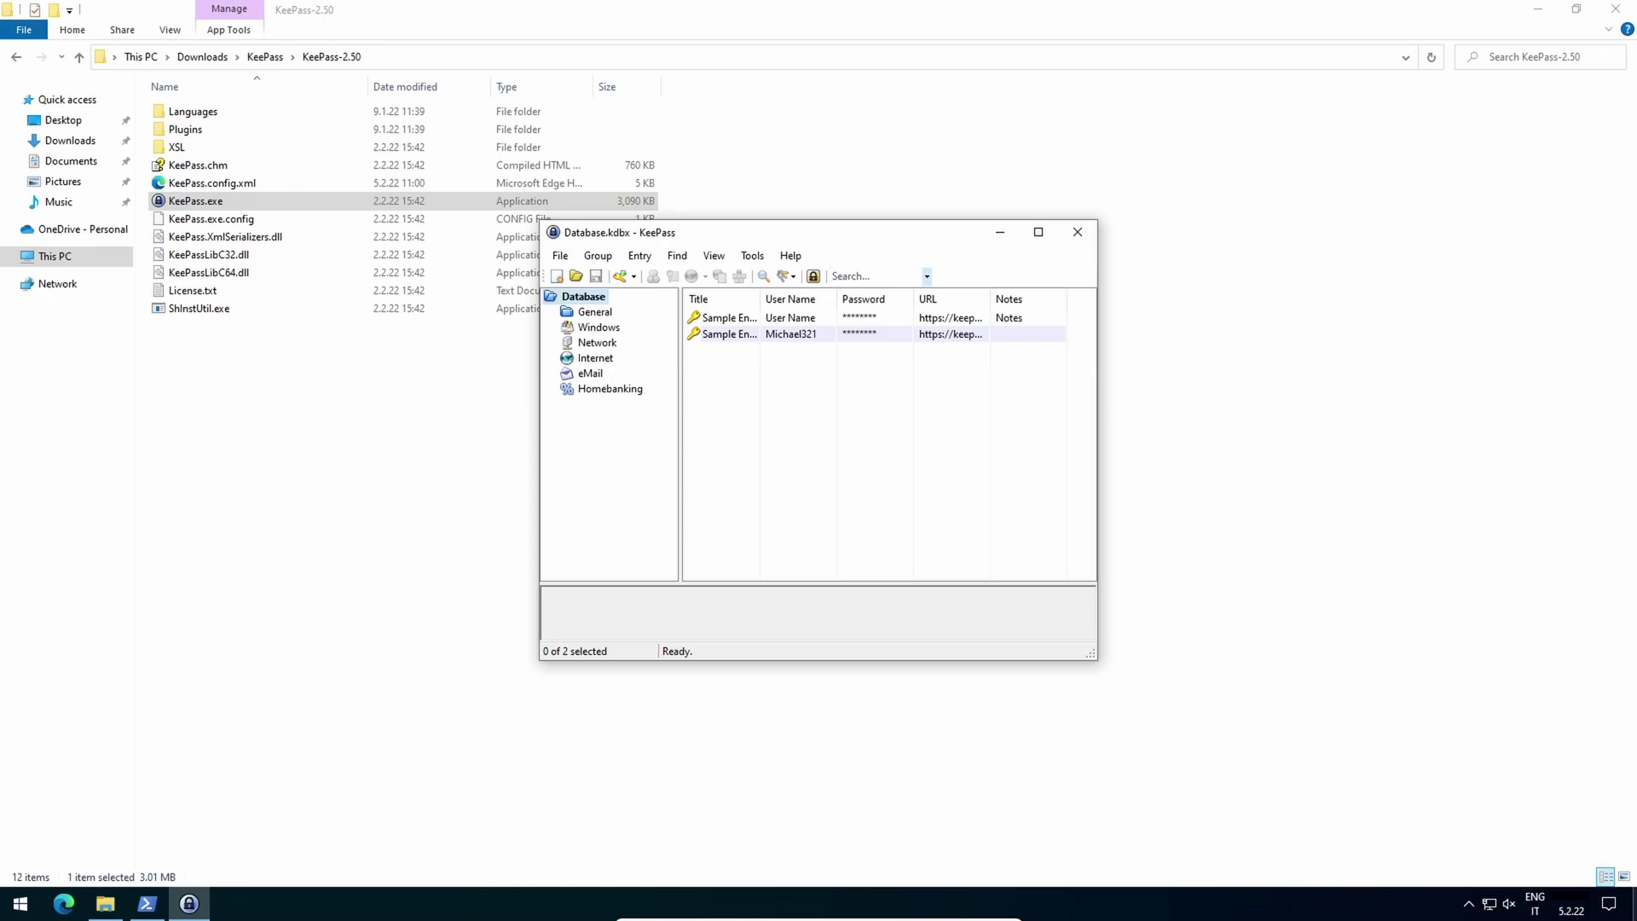
Switch the database's key derivation function to Argon2d under Database Settings > Security
{"action": "left_click", "coordinate": [560, 255]}
{"action": "left_click", "coordinate": [608, 397]}
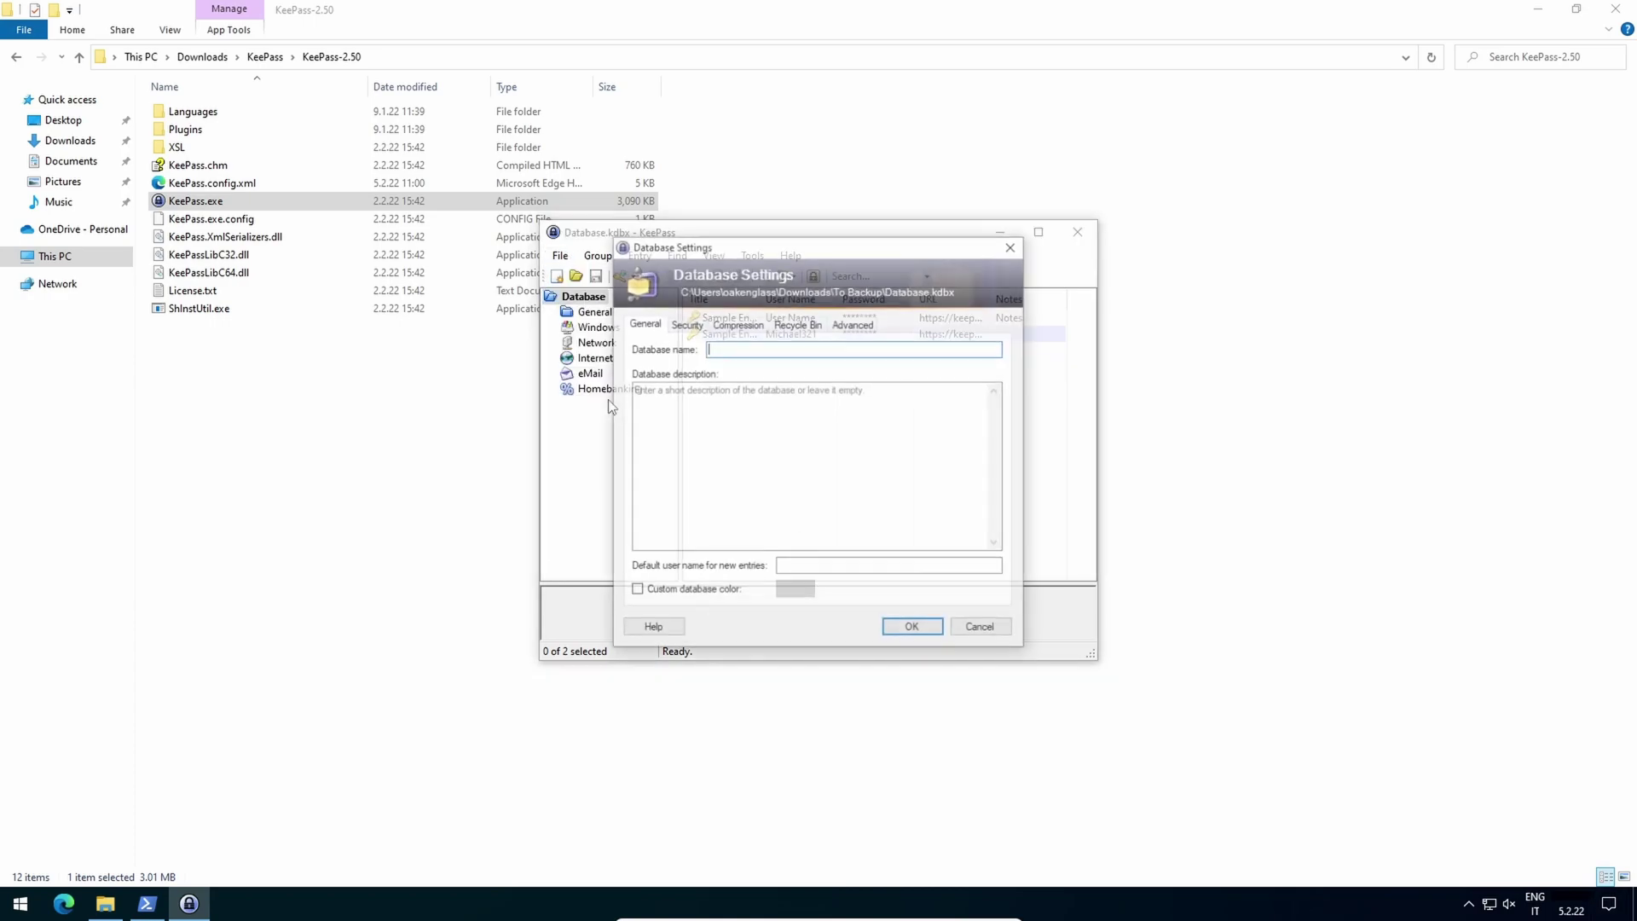
{"action": "left_click", "coordinate": [687, 325]}
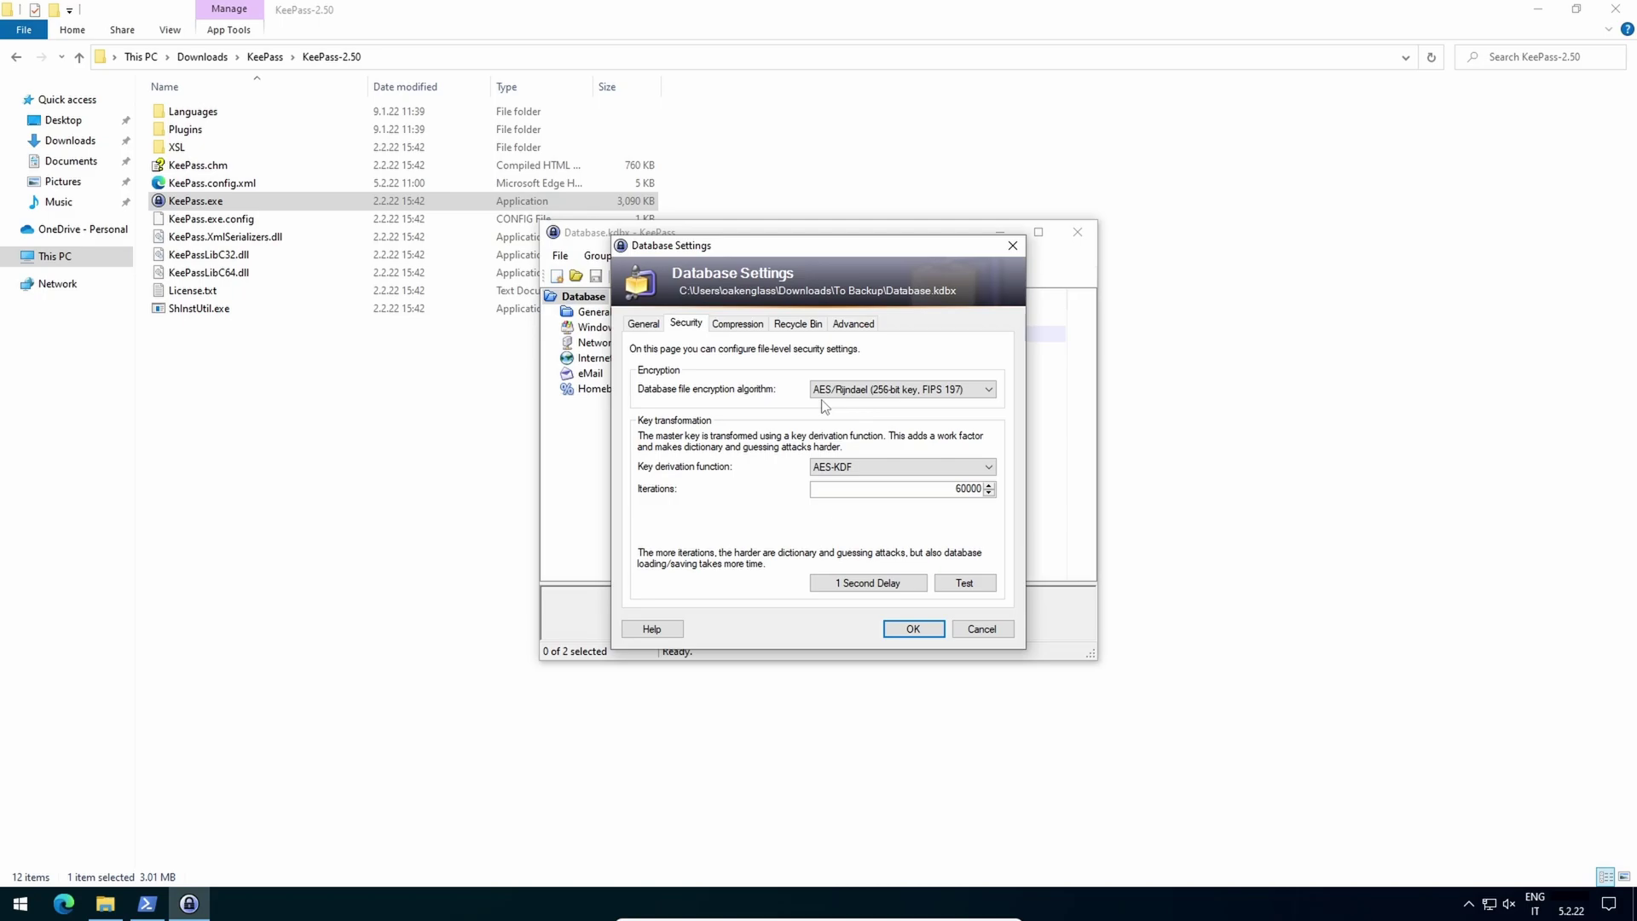
{"action": "left_click", "coordinate": [829, 469]}
{"action": "left_click", "coordinate": [846, 494]}
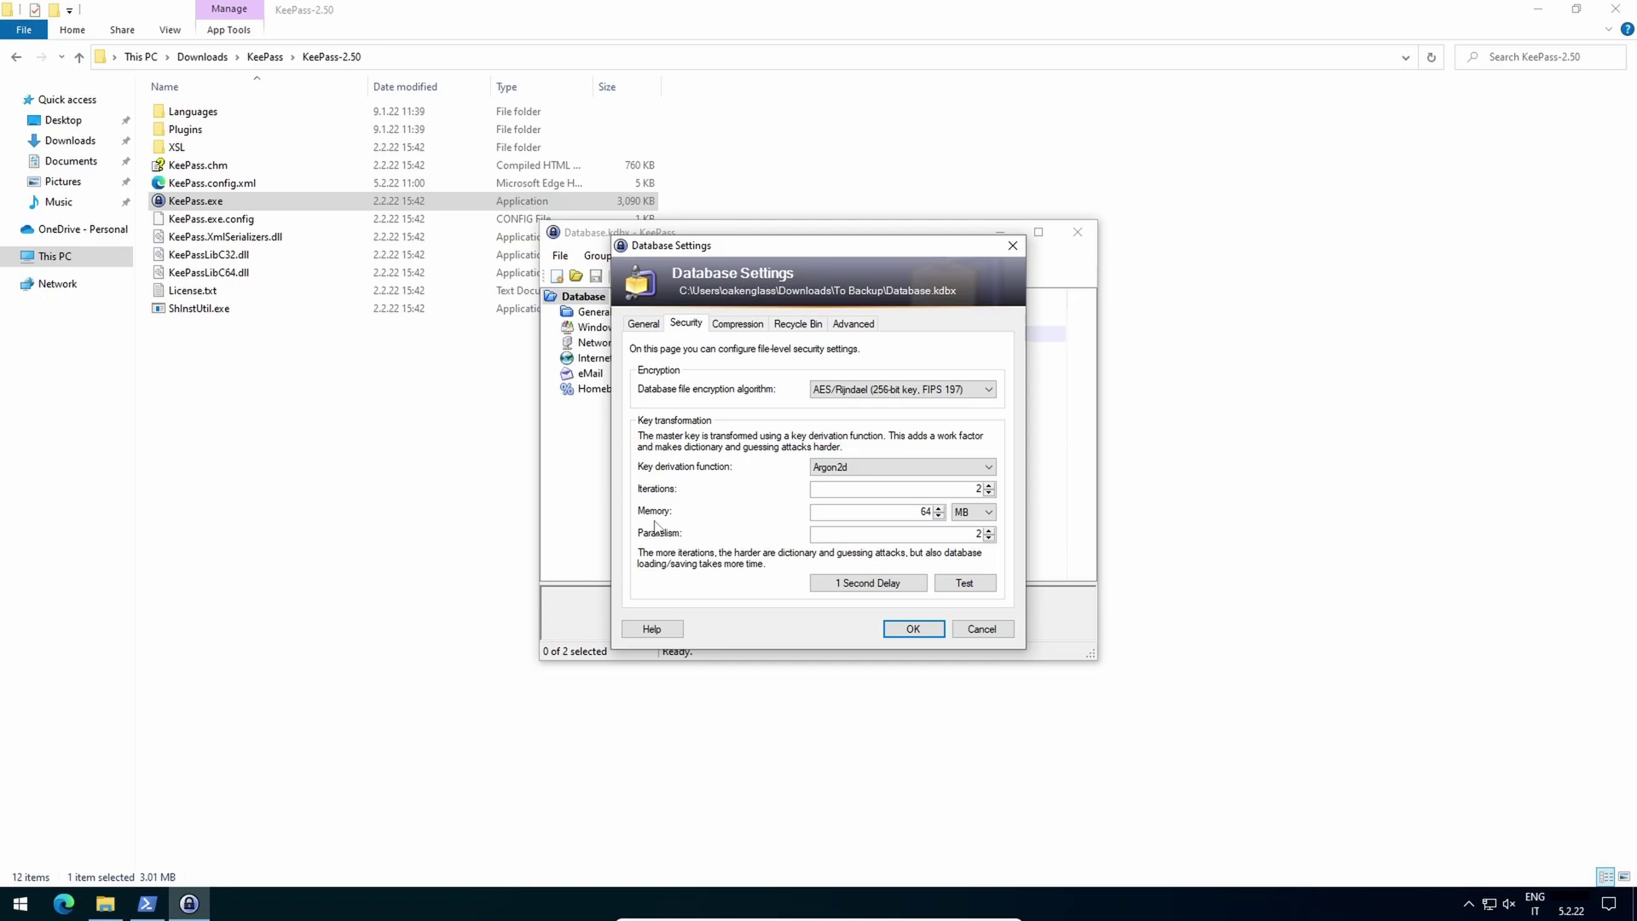
Change the Argon2d memory from 64 MB to 1 GB
{"action": "double_click", "coordinate": [926, 512]}
{"action": "type", "text": "1"}
{"action": "left_click", "coordinate": [966, 512]}
{"action": "left_click", "coordinate": [971, 560]}
{"action": "right_click", "coordinate": [1253, 900]}
{"action": "left_click", "coordinate": [1314, 820]}
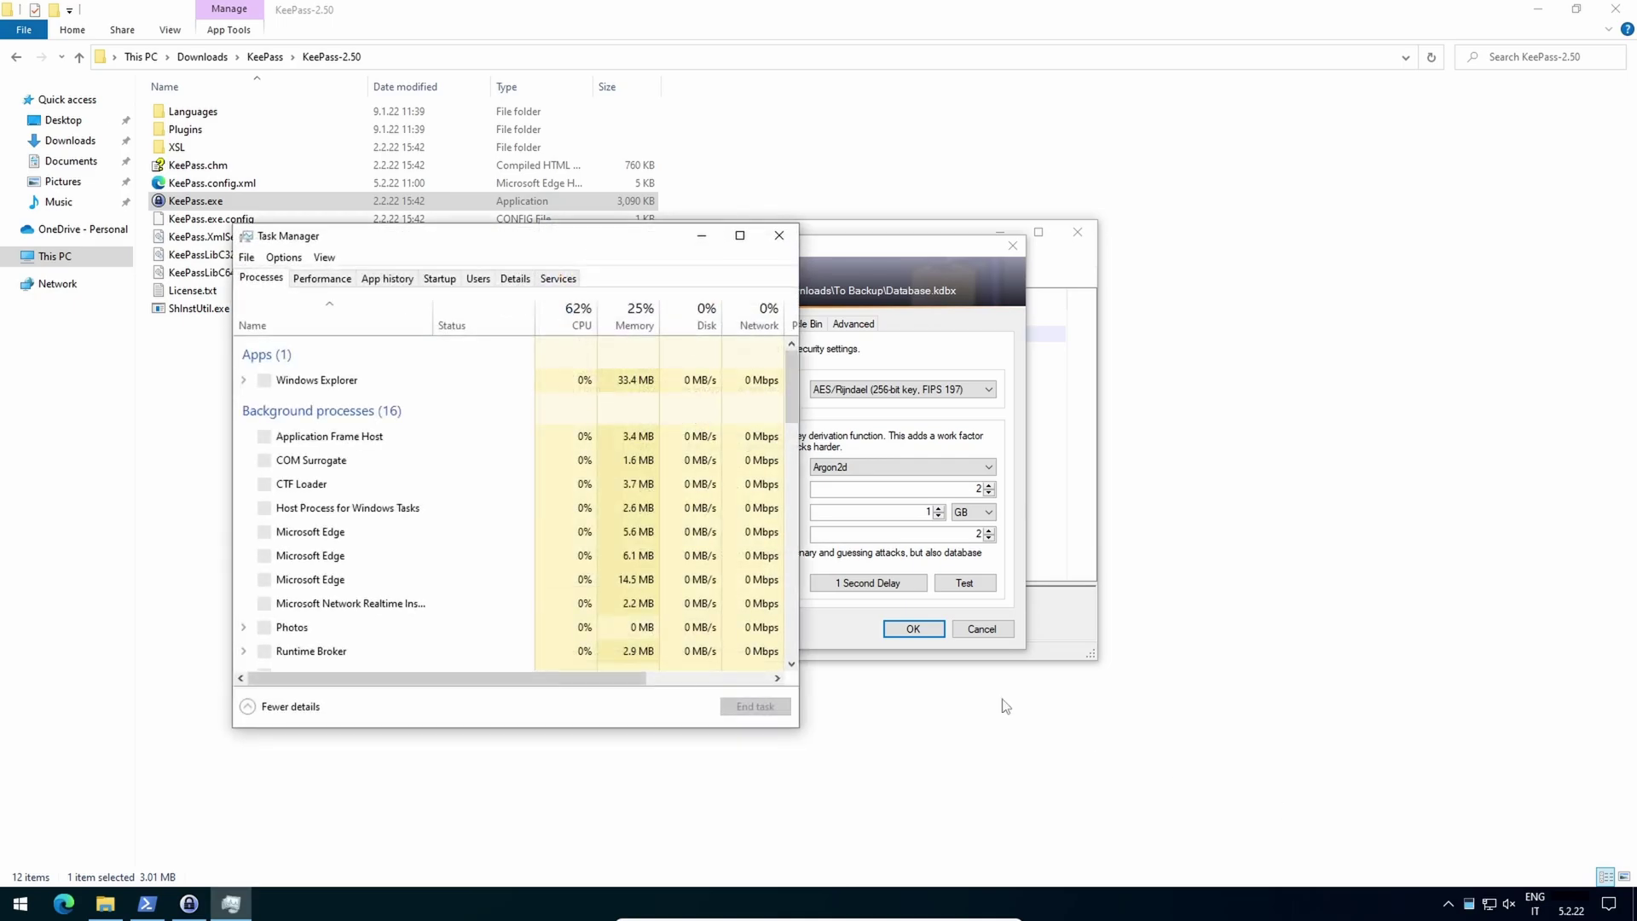
{"action": "left_click", "coordinate": [322, 277]}
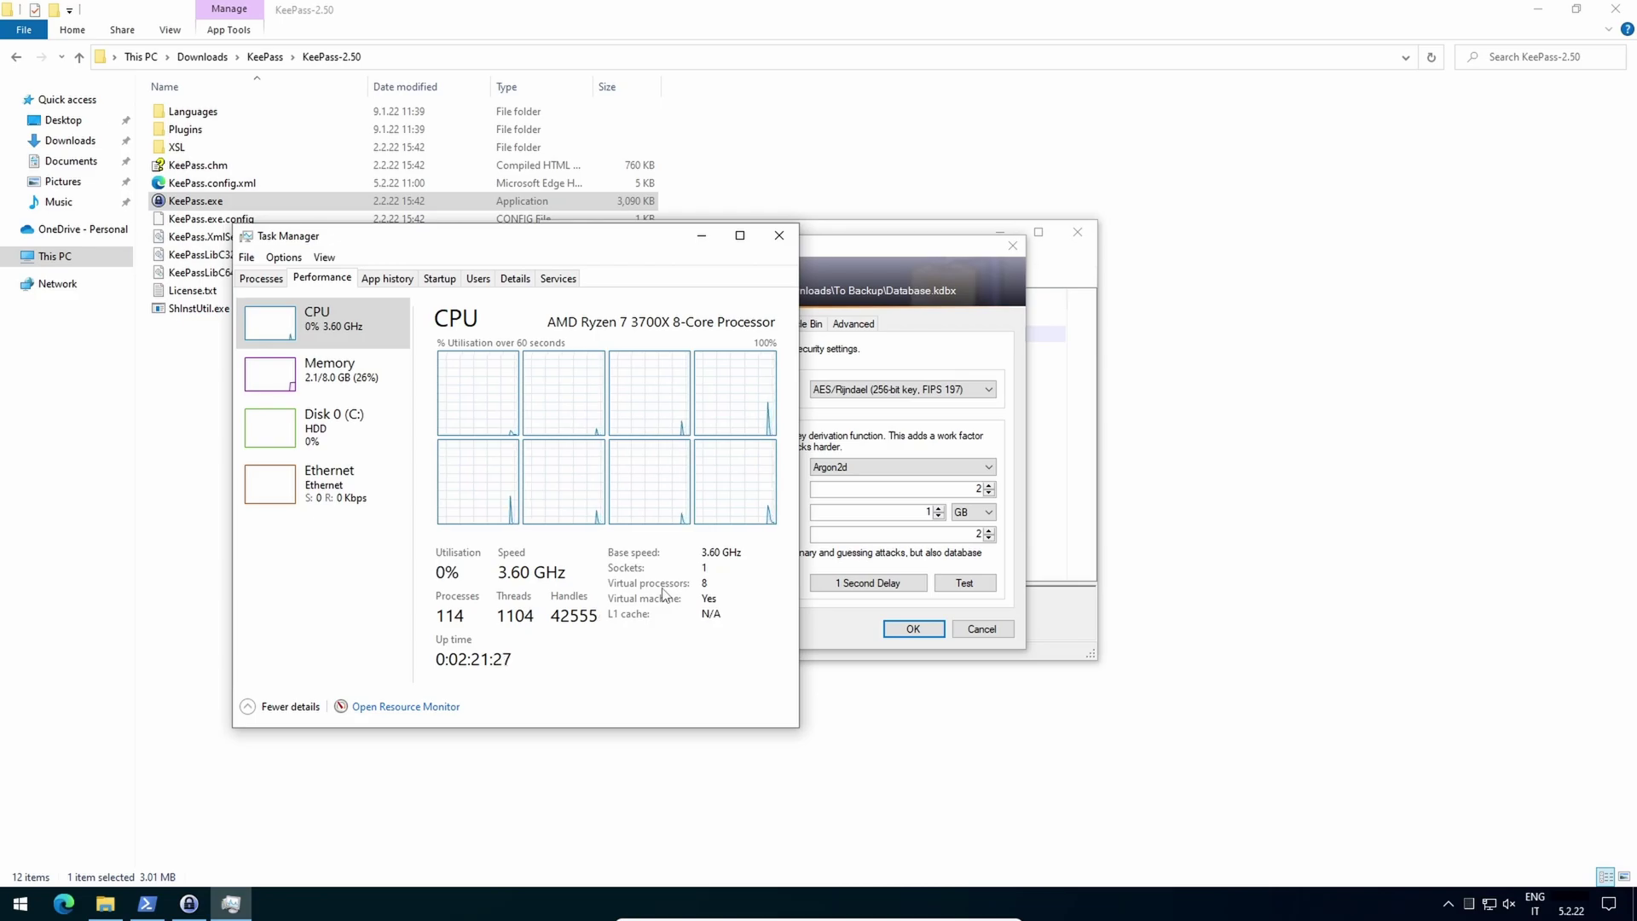
{"action": "left_click", "coordinate": [778, 235]}
Set Argon2d parallelism to 8 and test the key transformation time
{"action": "double_click", "coordinate": [978, 534]}
{"action": "type", "text": "8"}
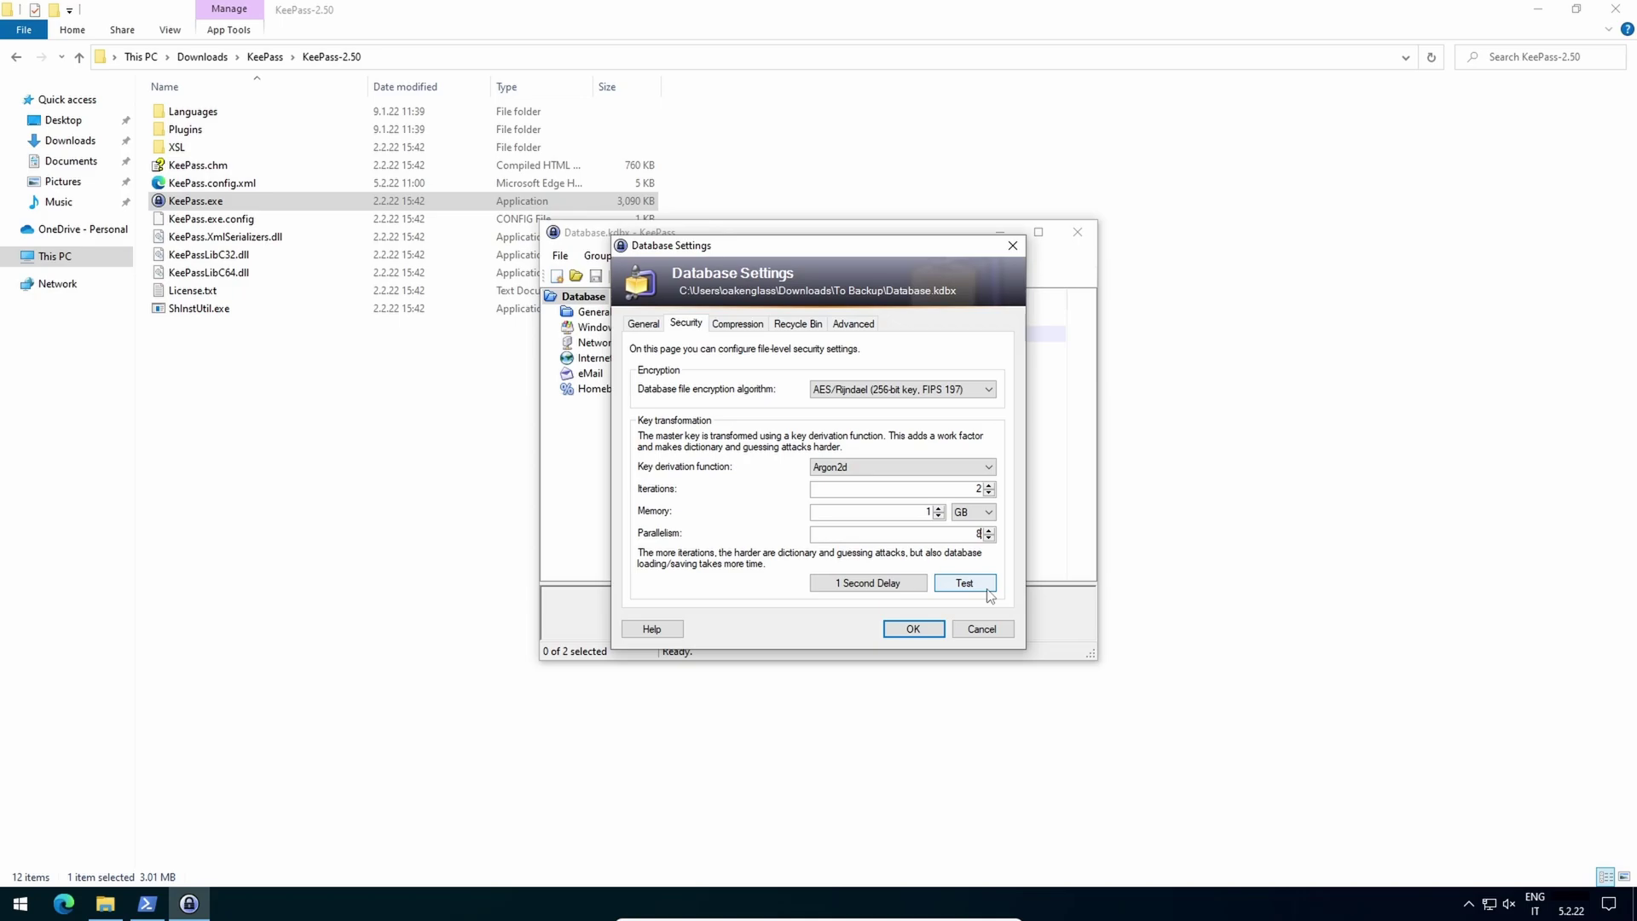
{"action": "left_click", "coordinate": [987, 589]}
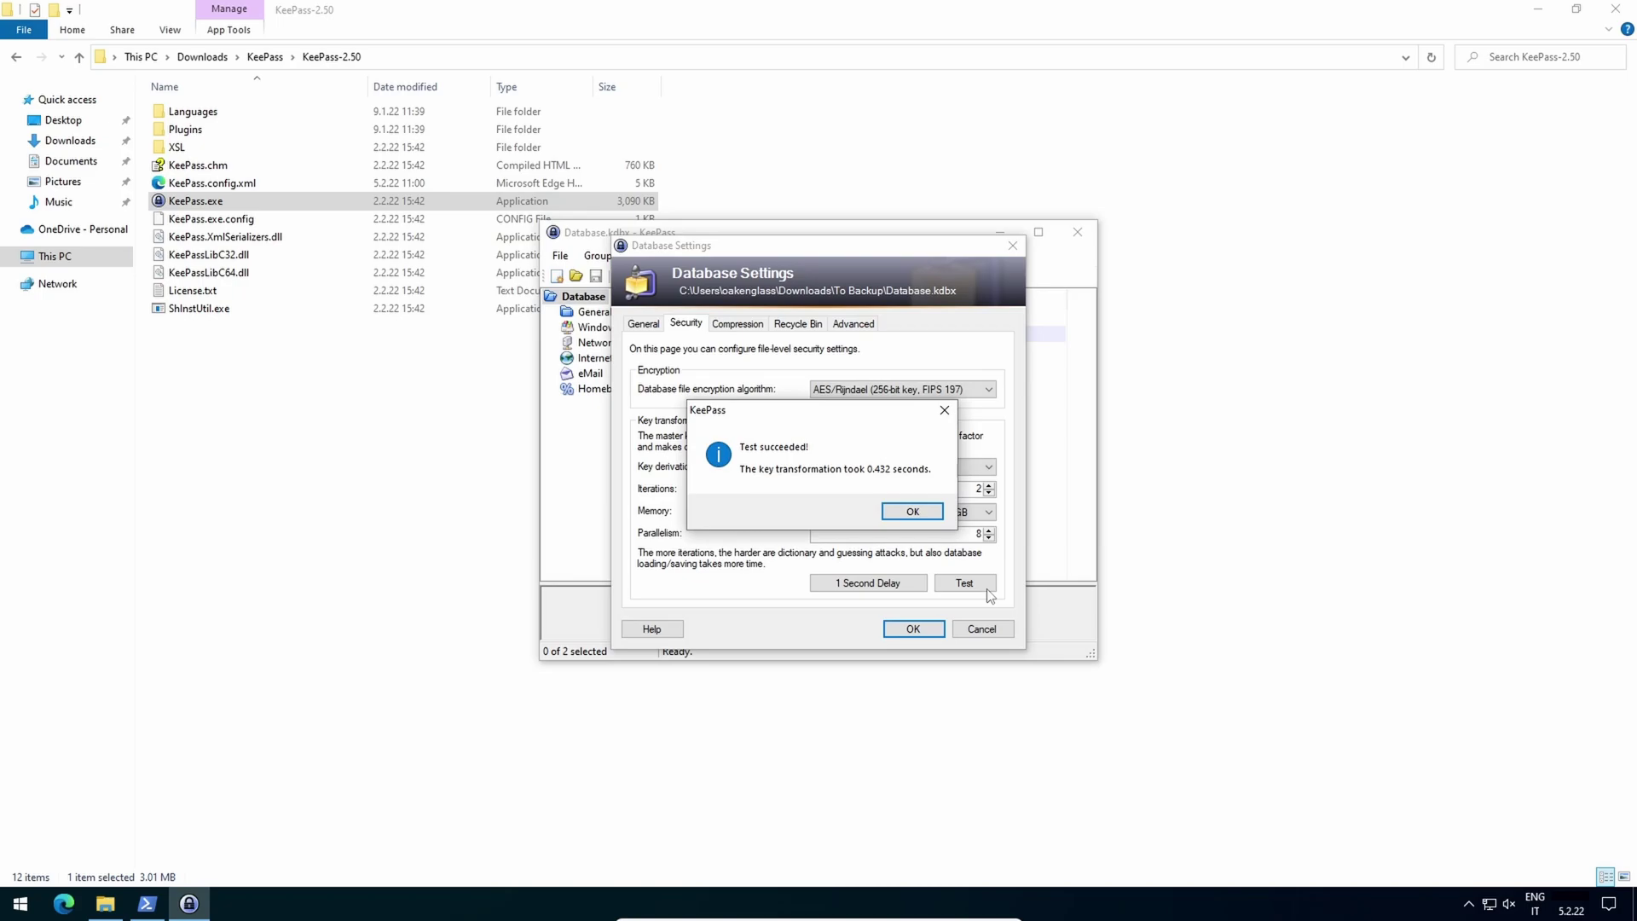
{"action": "left_click", "coordinate": [912, 511]}
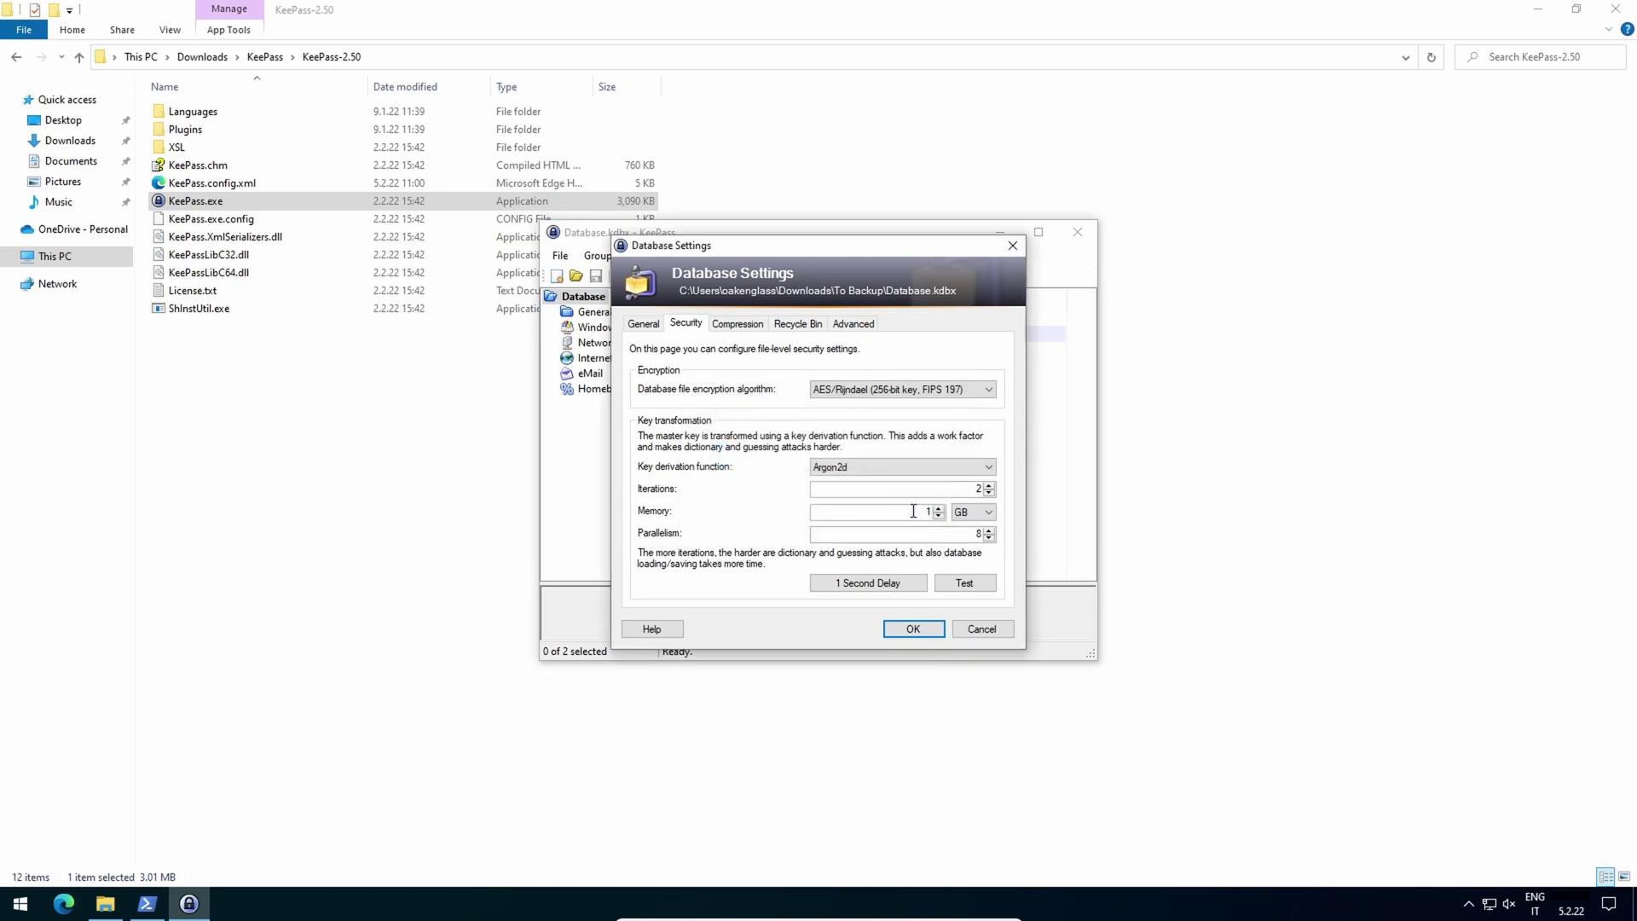
Set iterations to 8, retest (1.337 seconds), and accept the database settings
{"action": "double_click", "coordinate": [987, 488]}
{"action": "type", "text": "8"}
{"action": "left_click", "coordinate": [992, 587]}
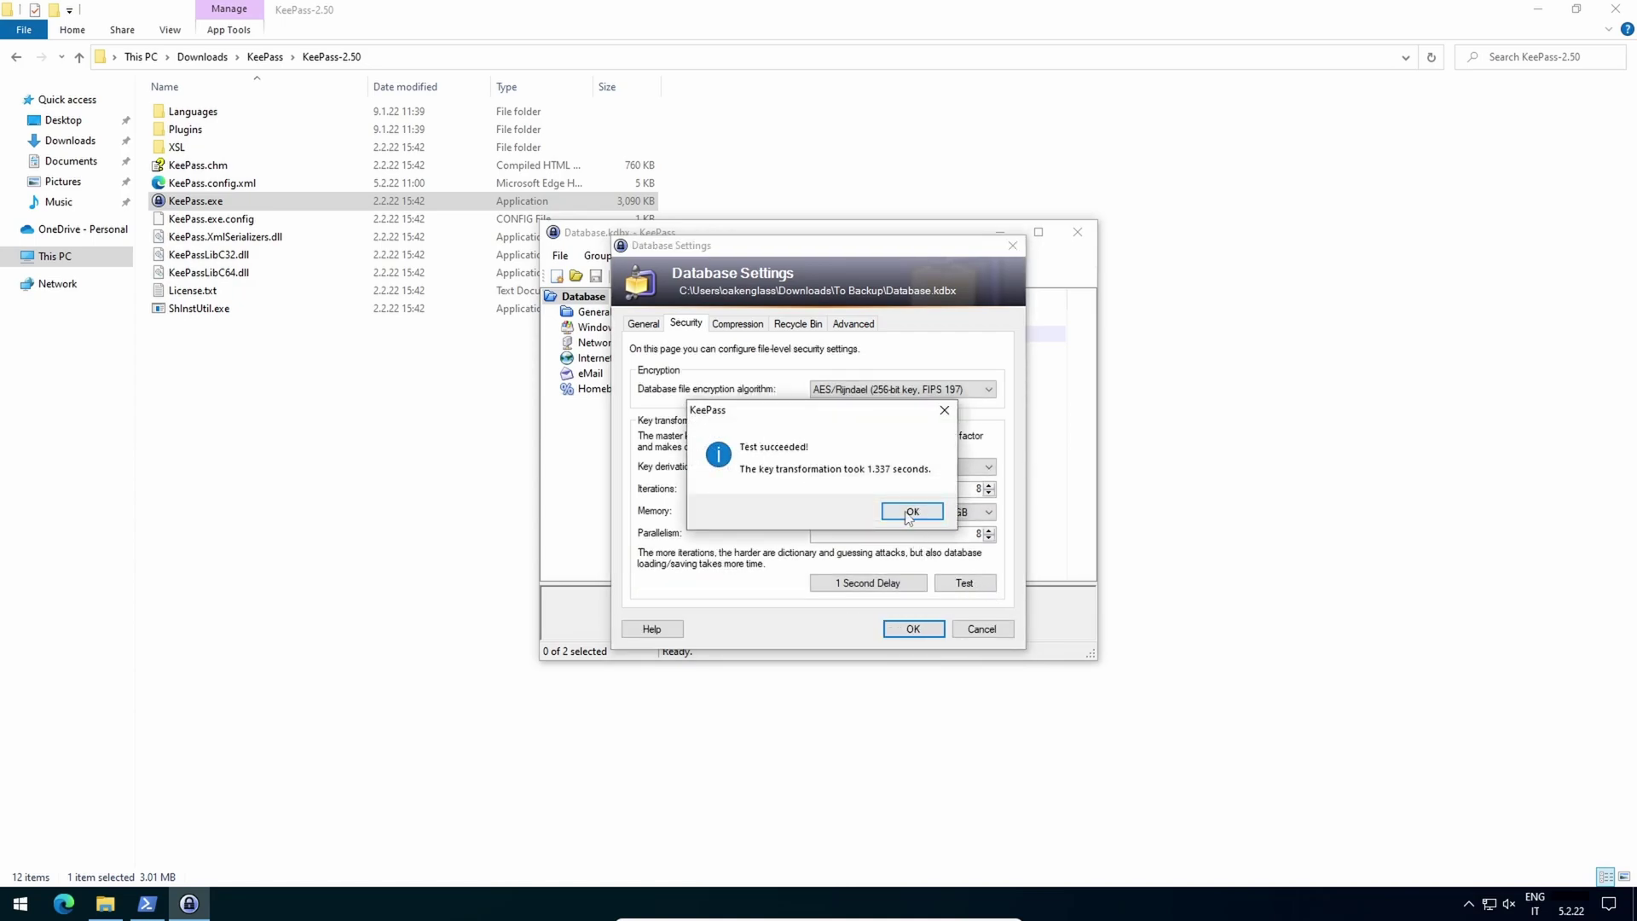
{"action": "left_click", "coordinate": [910, 513]}
{"action": "left_click", "coordinate": [913, 628]}
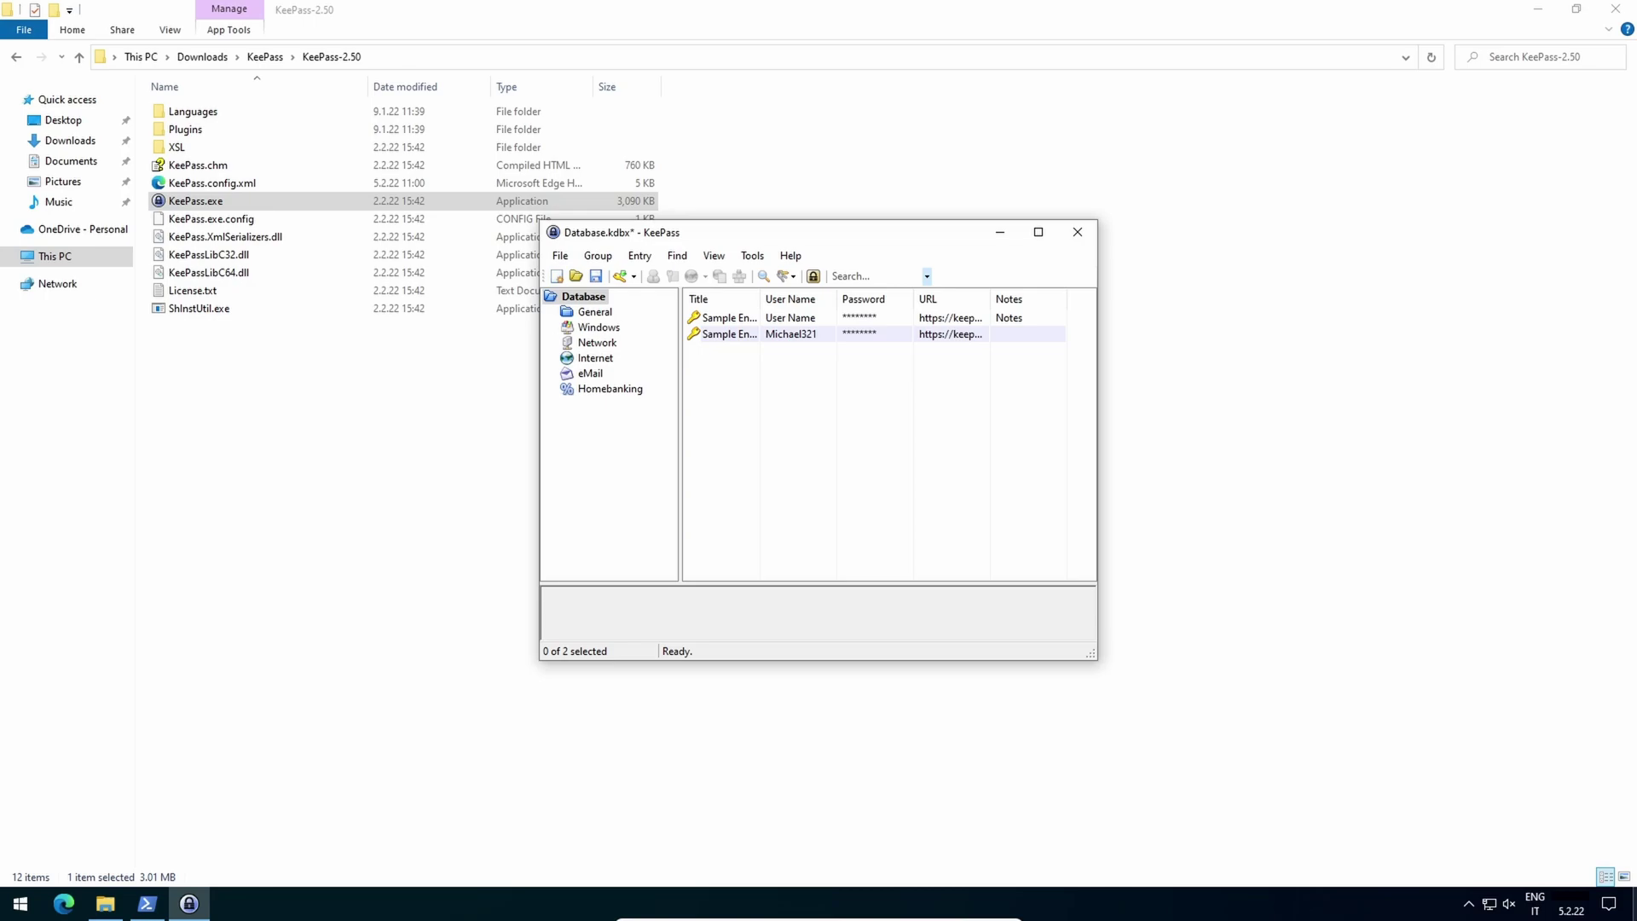
Open Tools > Options and scroll through the Security settings list
{"action": "left_click", "coordinate": [752, 256]}
{"action": "left_click", "coordinate": [793, 423]}
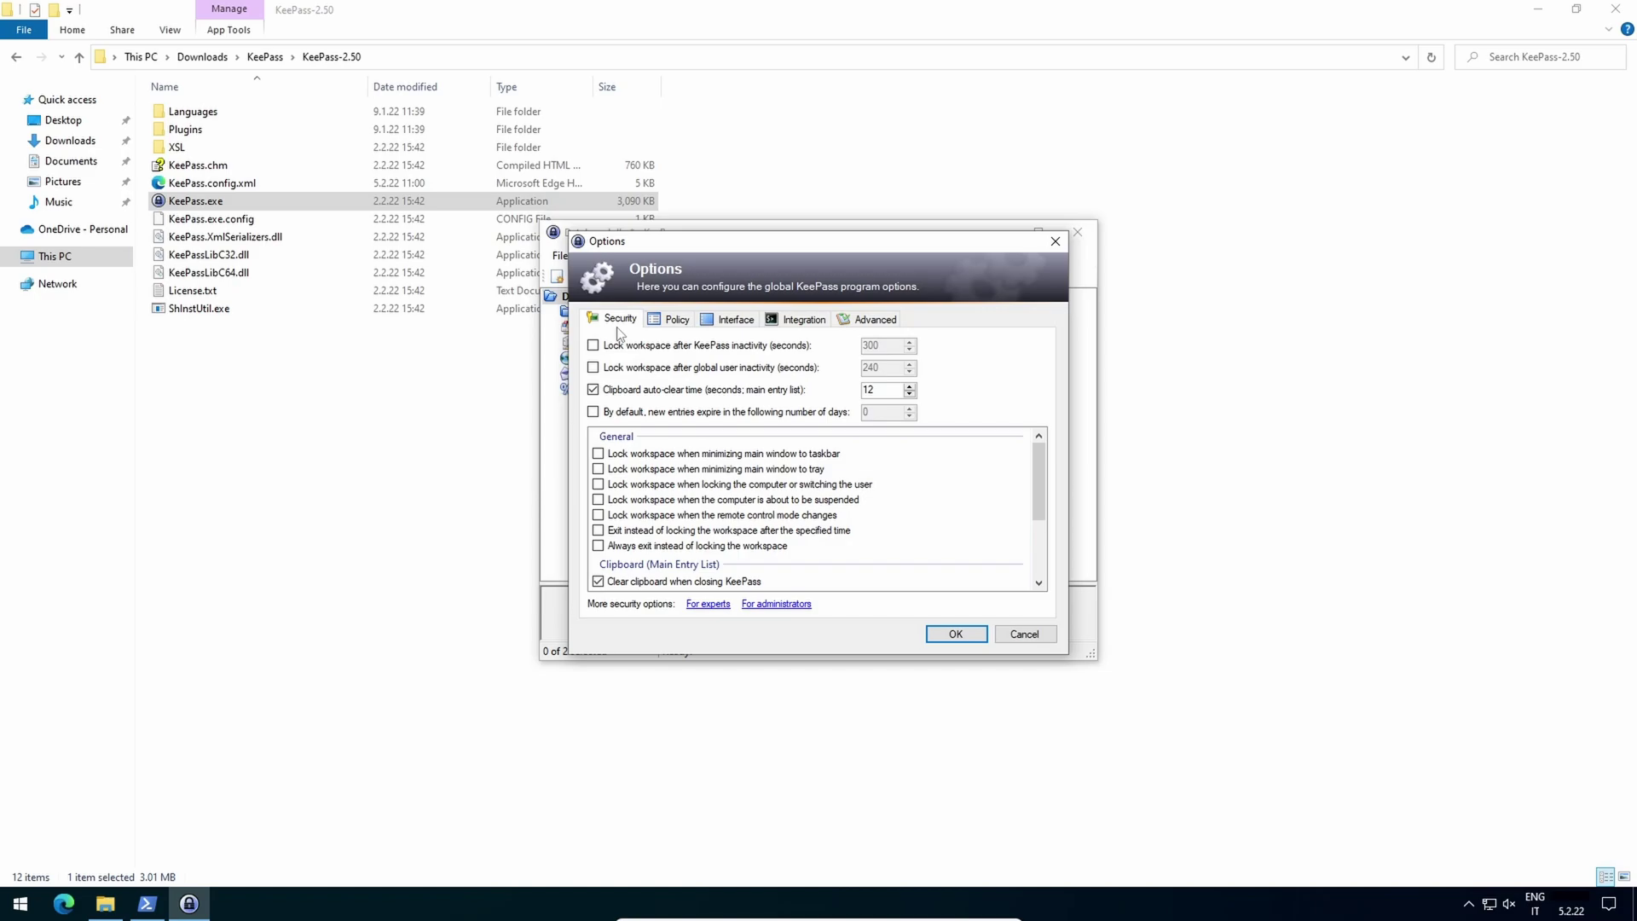
{"action": "scroll", "coordinate": [747, 529], "scroll_direction": "down", "scroll_amount": 3}
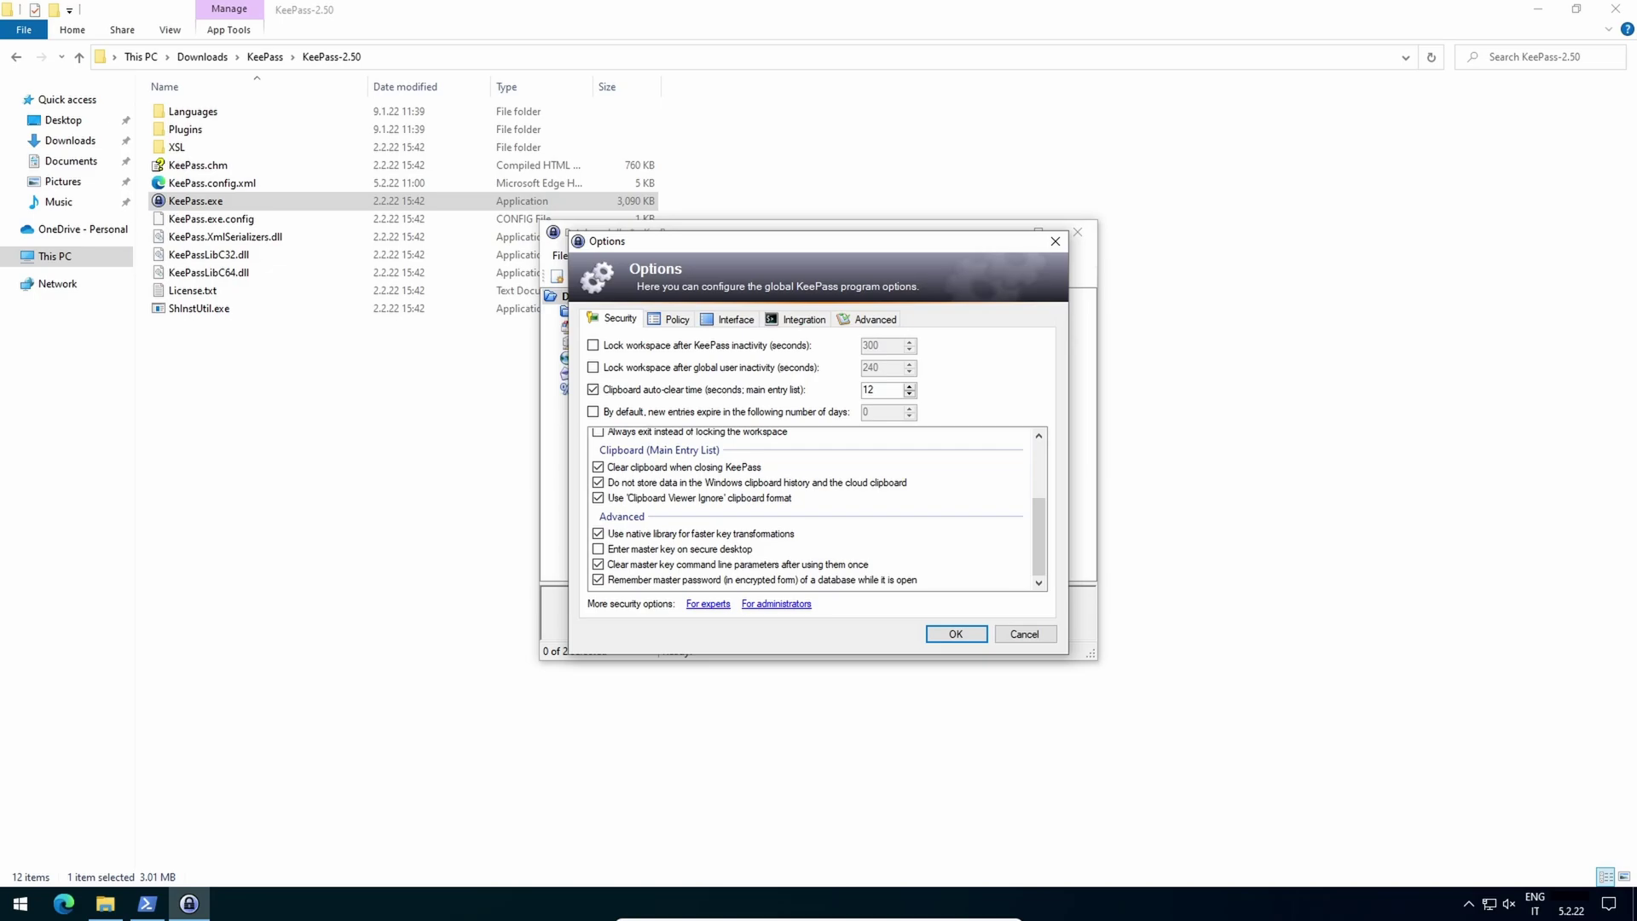
Open the Gpg4win folder and launch gpg4win-4.0.0.exe, declining the UAC prompt
{"action": "left_click", "coordinate": [16, 56]}
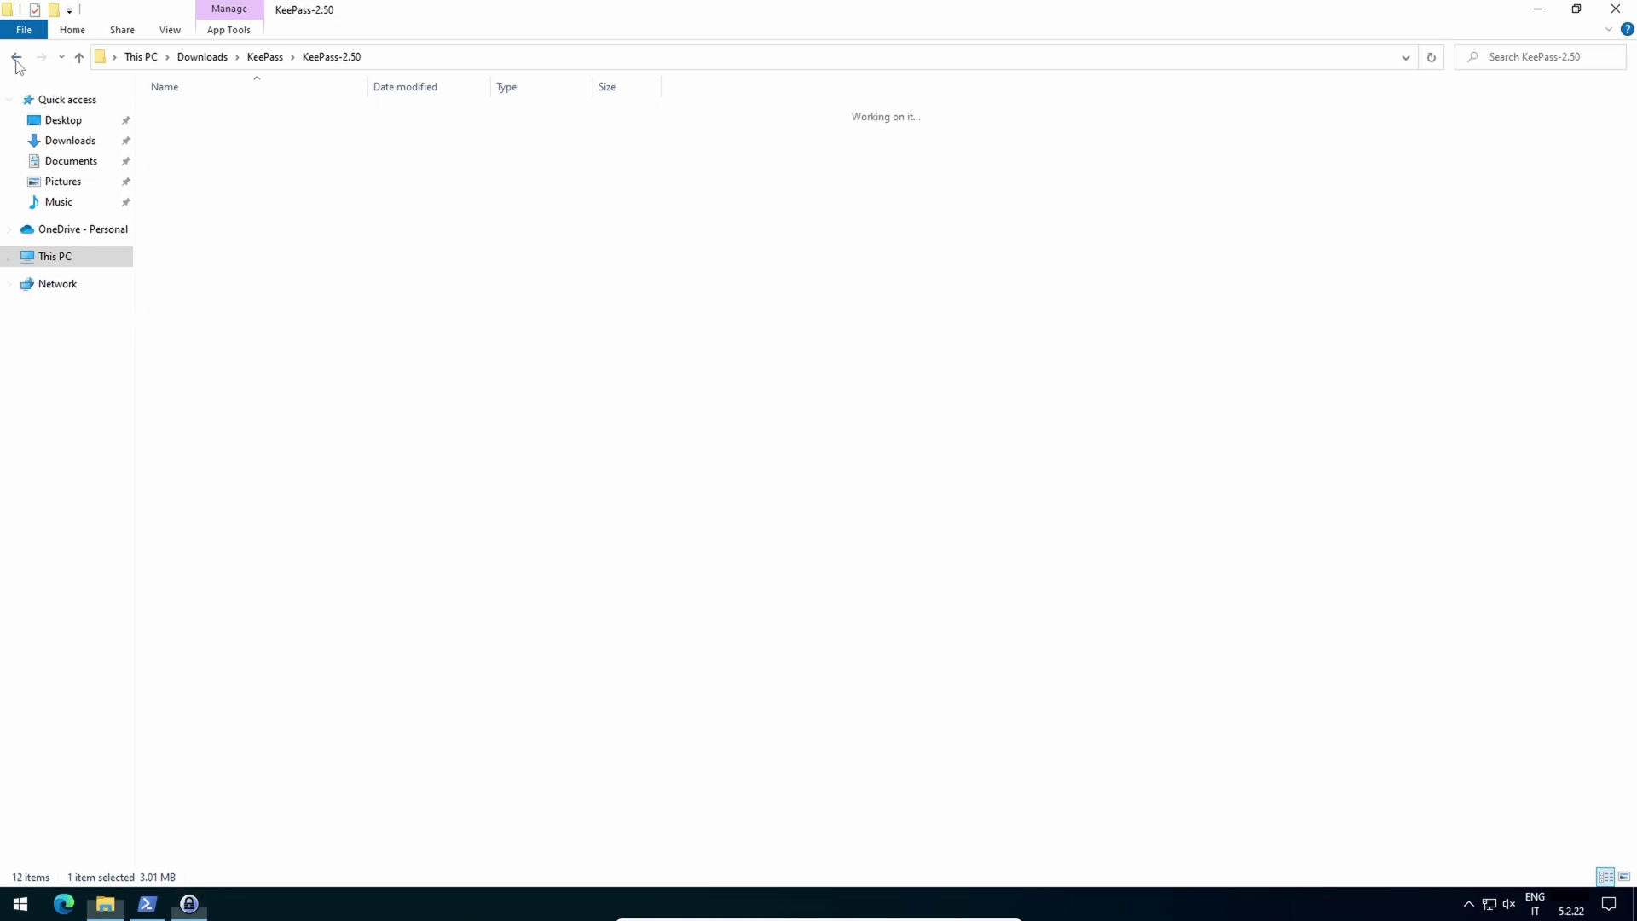
{"action": "double_click", "coordinate": [187, 128]}
{"action": "double_click", "coordinate": [190, 118]}
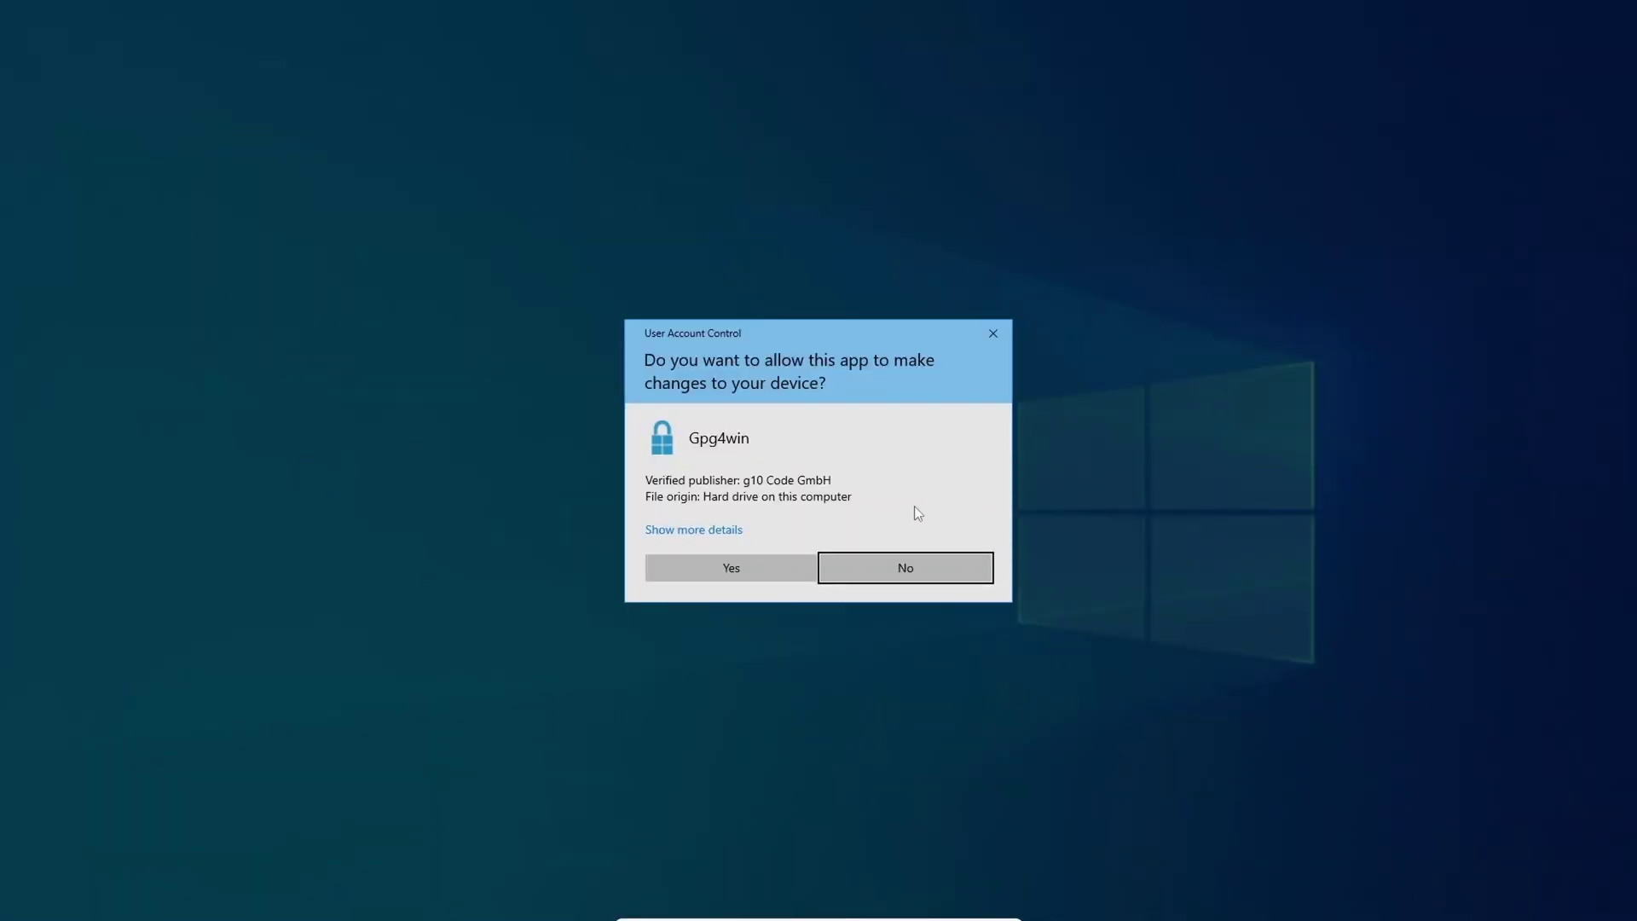
{"action": "left_click", "coordinate": [917, 568]}
Confirm the KeePass Options, save Database.kdbx, and exit KeePass
{"action": "left_click", "coordinate": [189, 904]}
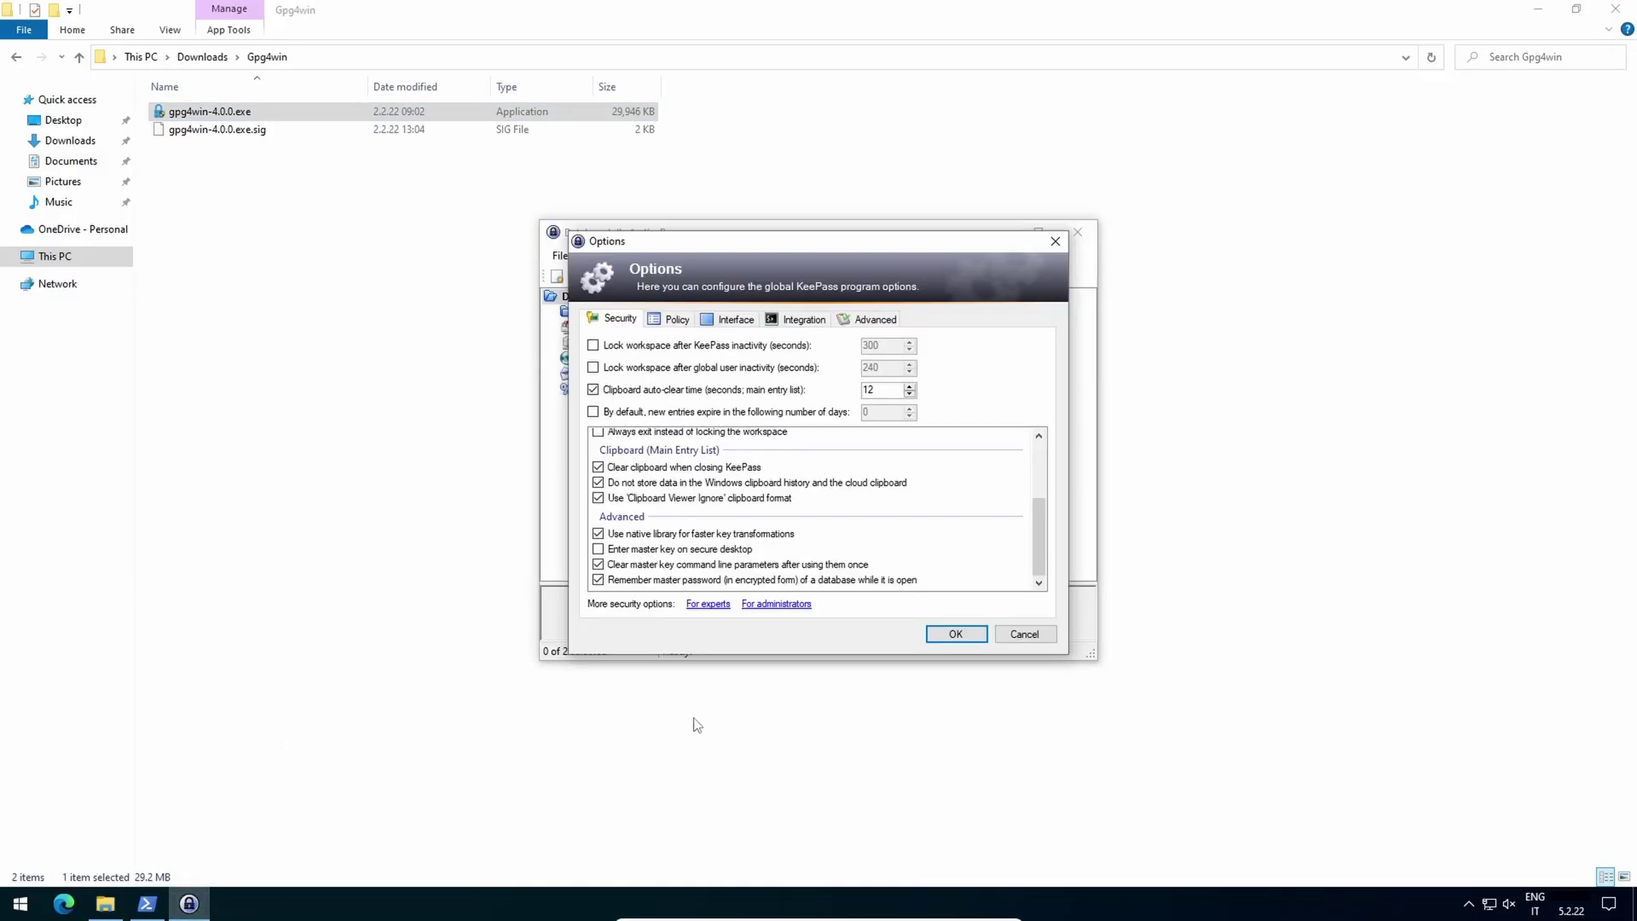
{"action": "left_click", "coordinate": [956, 633]}
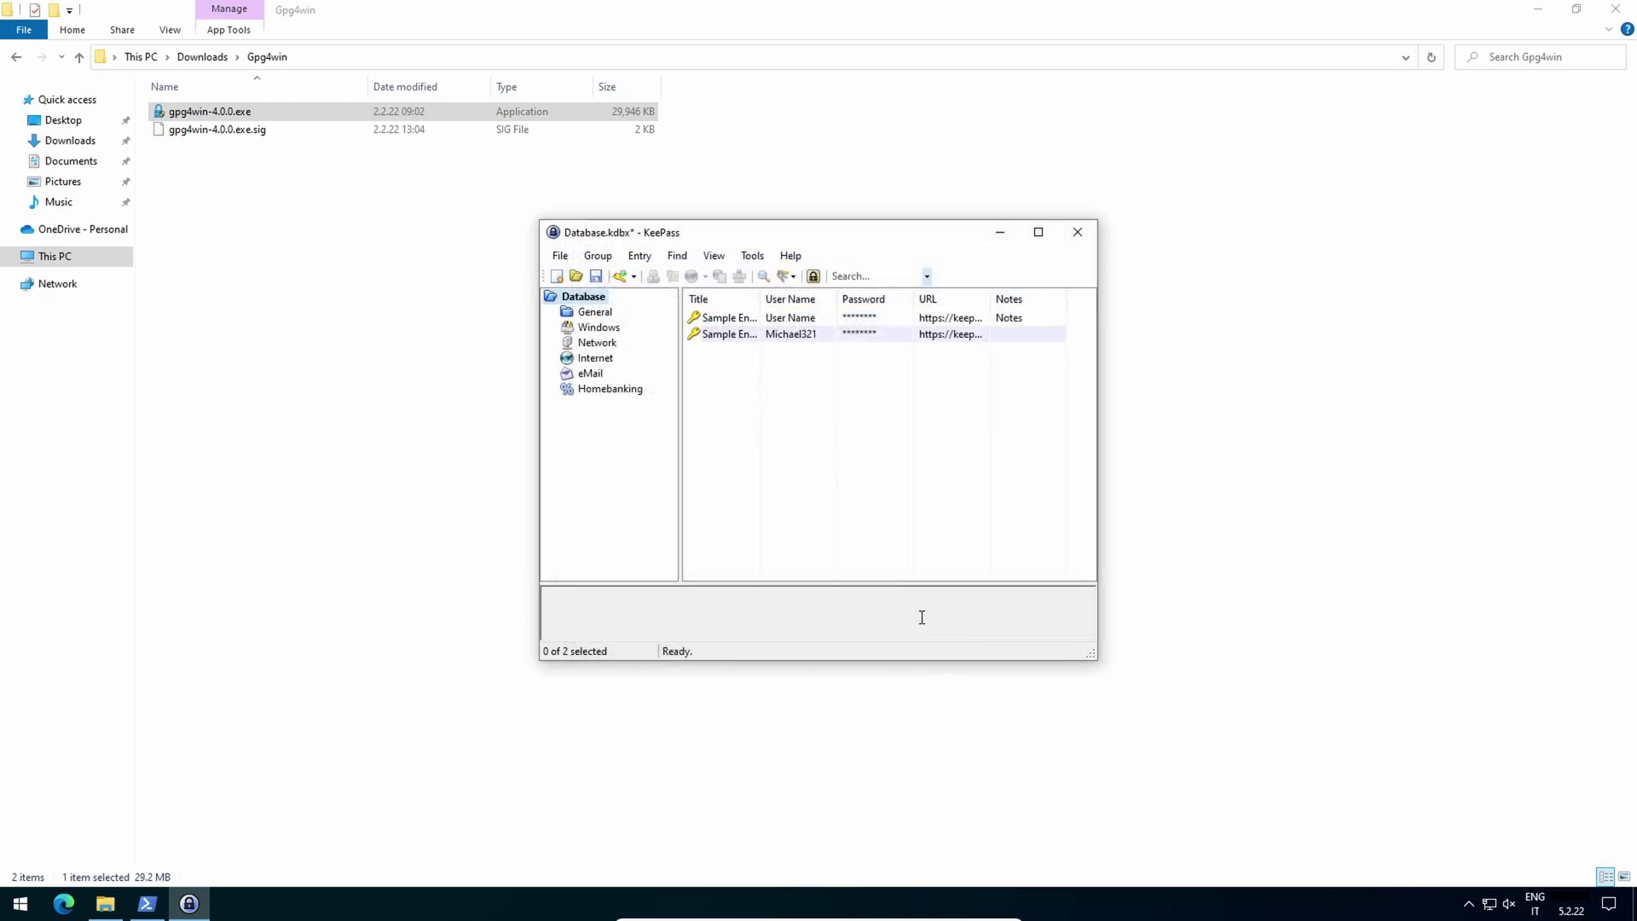
{"action": "left_click", "coordinate": [596, 276]}
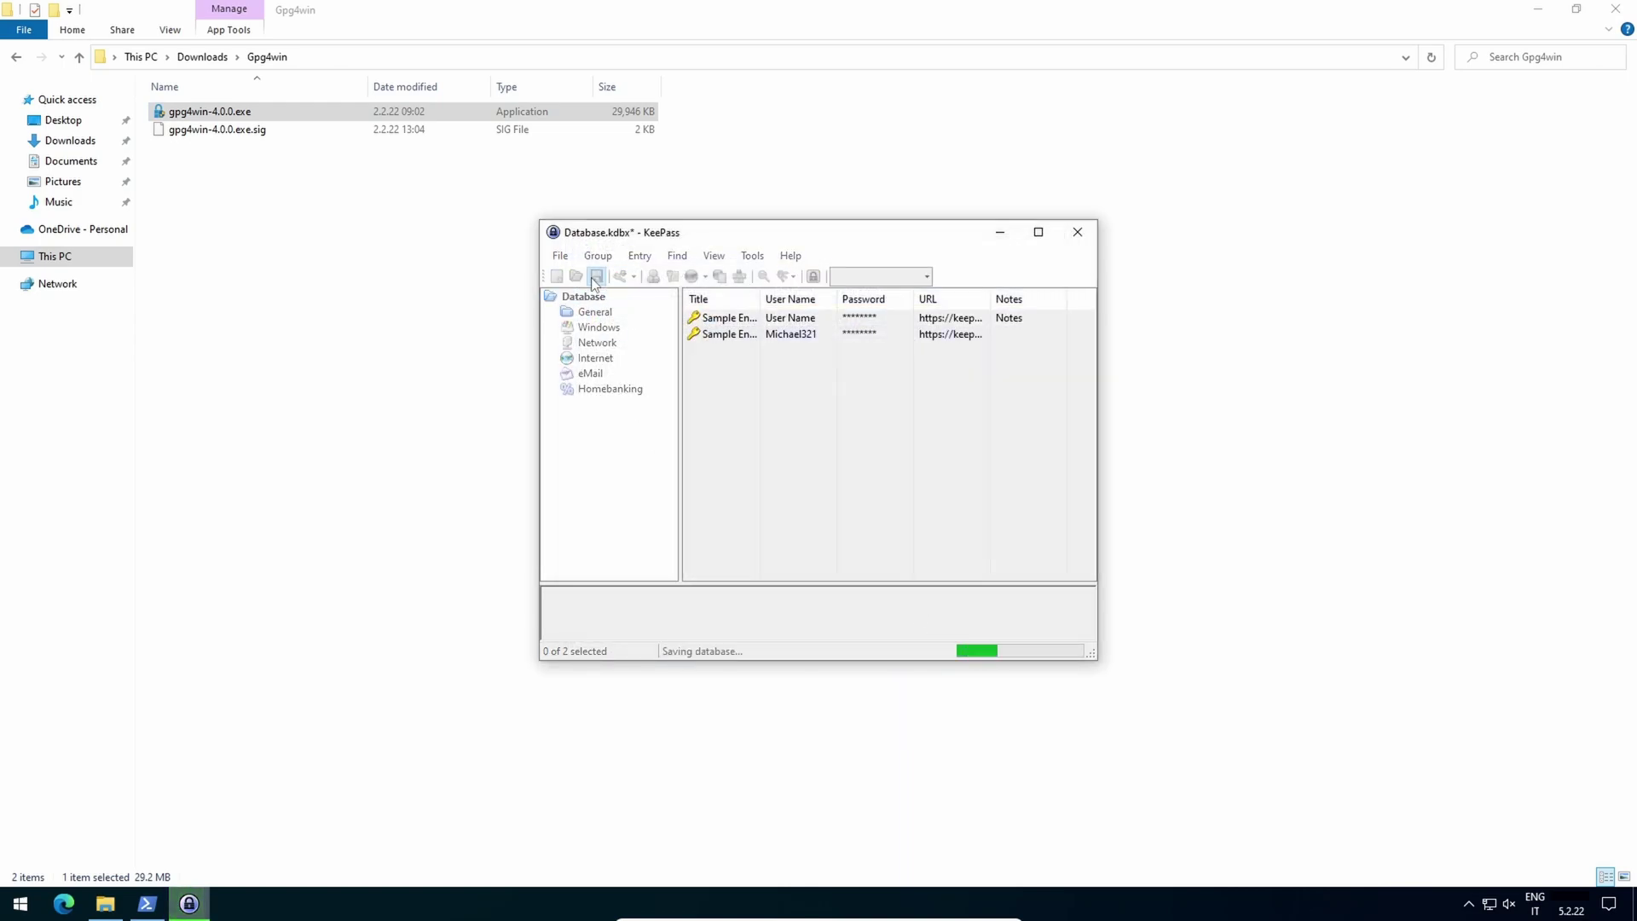
{"action": "left_click", "coordinate": [1074, 232]}
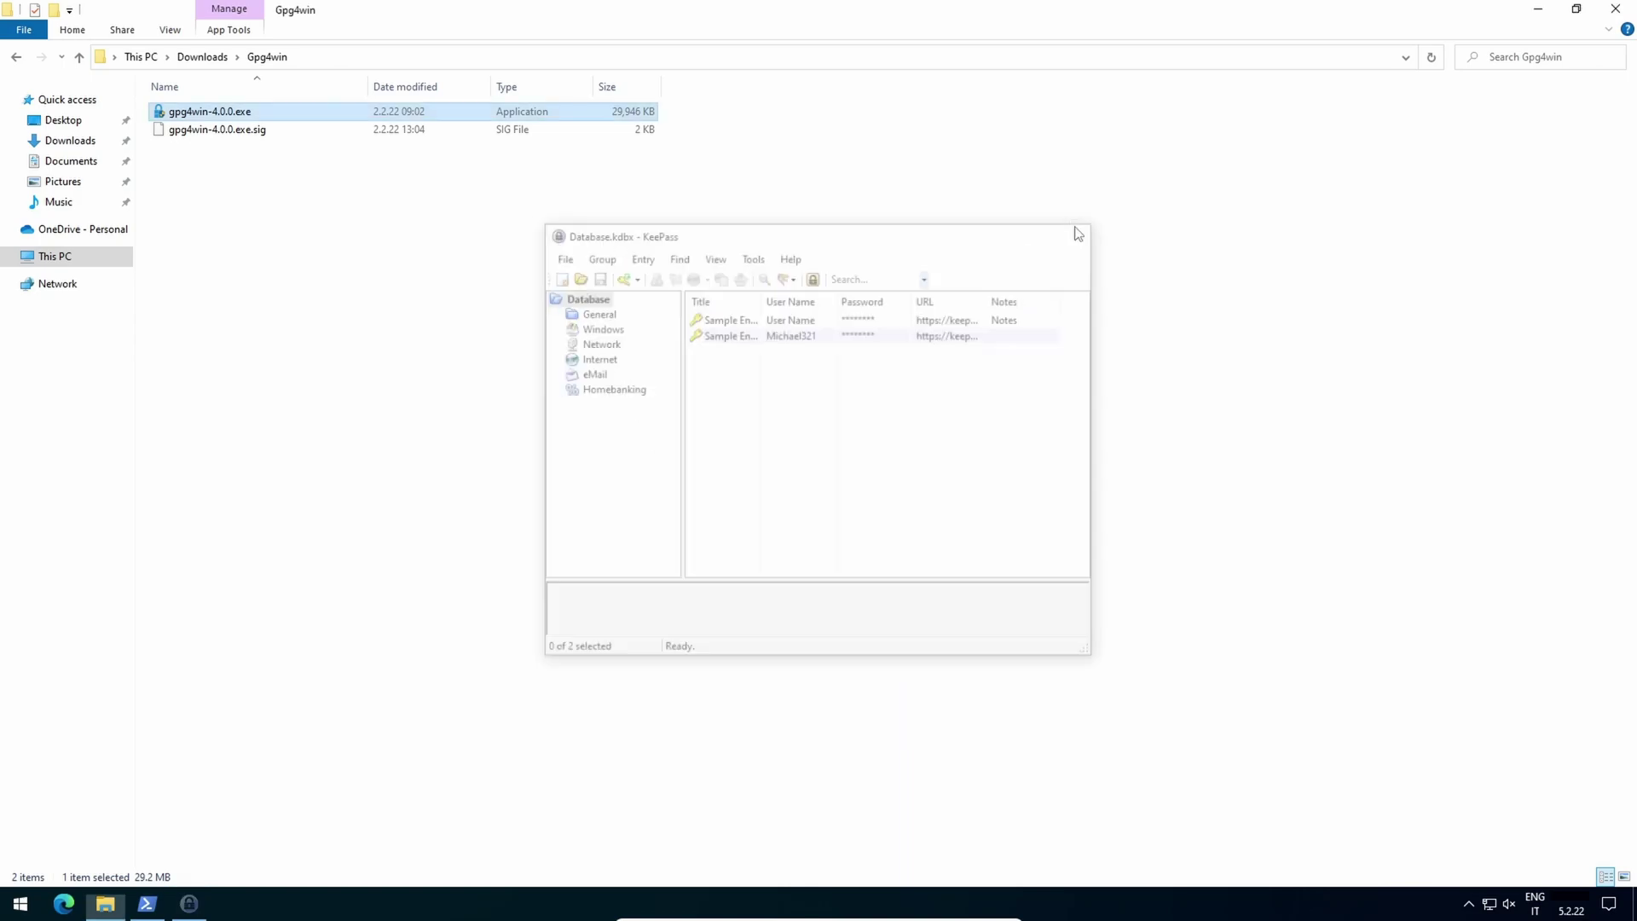
Relaunch KeePass.exe from KeePass-2.50 and enter the master password for Database.kdbx
{"action": "left_click", "coordinate": [16, 57]}
{"action": "double_click", "coordinate": [285, 128]}
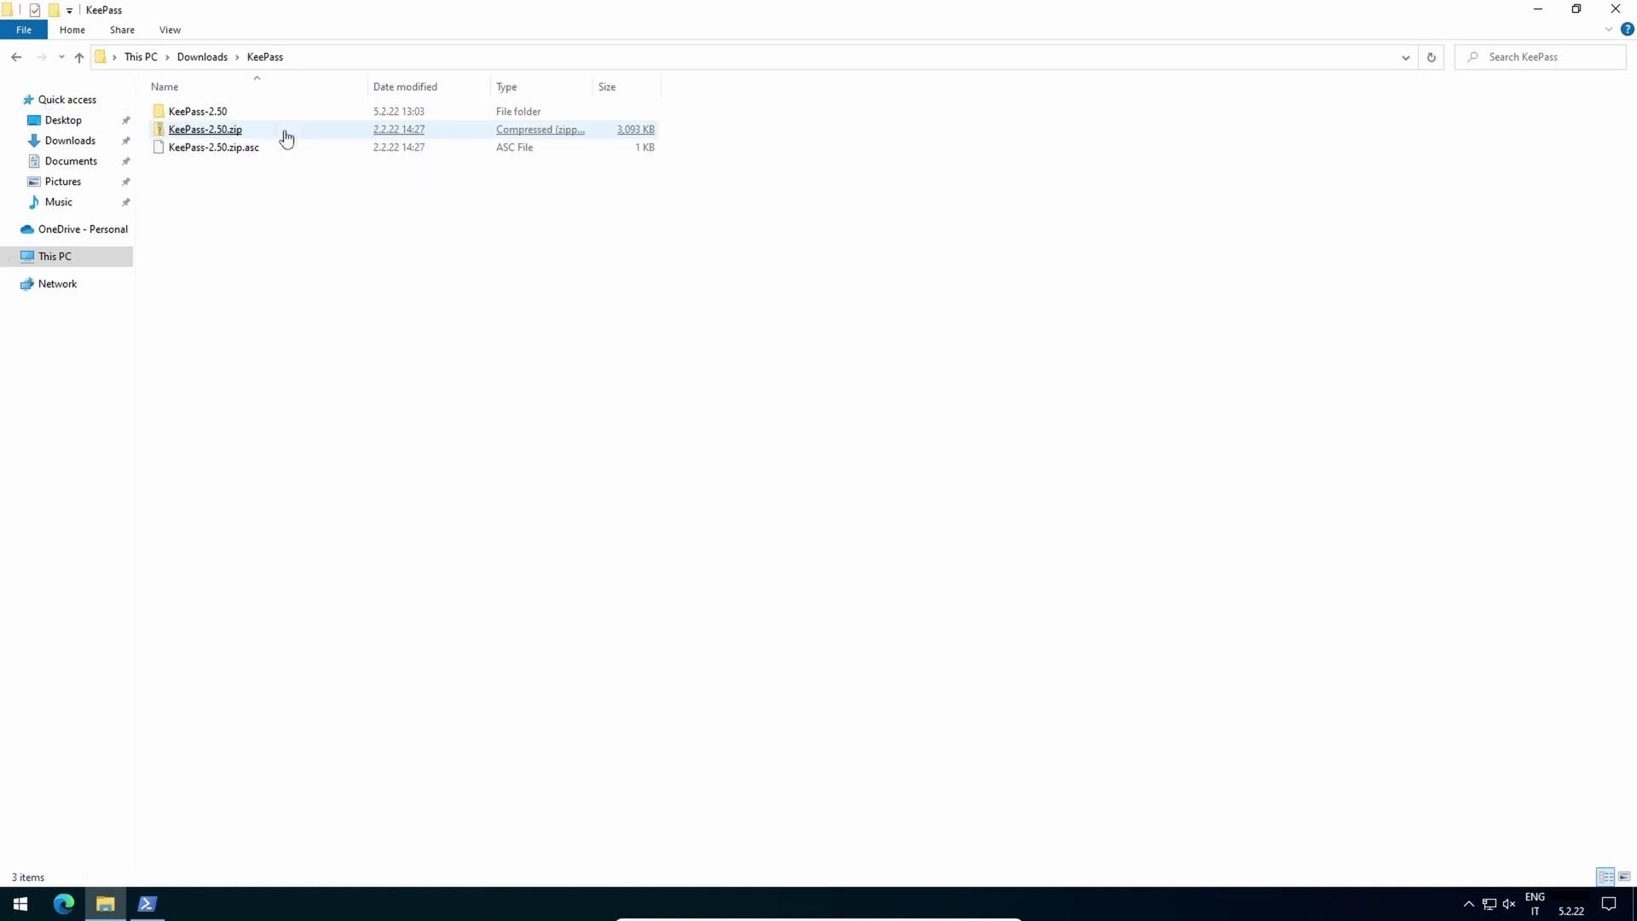
{"action": "double_click", "coordinate": [190, 112]}
{"action": "left_click", "coordinate": [189, 203]}
{"action": "double_click", "coordinate": [187, 205]}
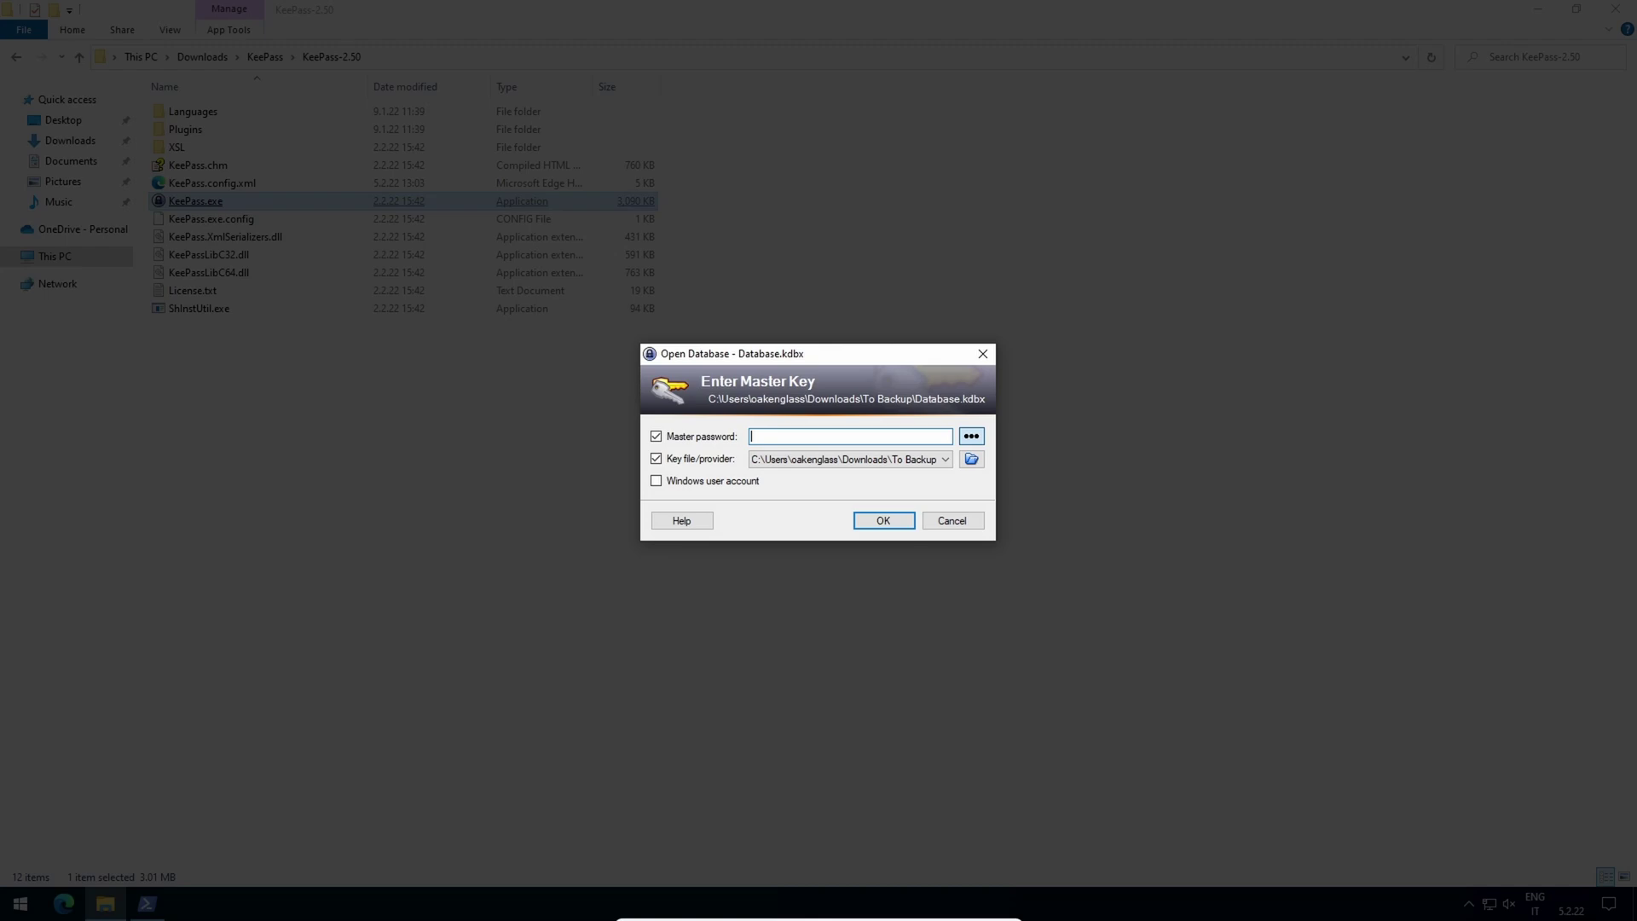
Unlock the database and move both sample entries to the Recycle Bin
{"action": "key", "text": "Return"}
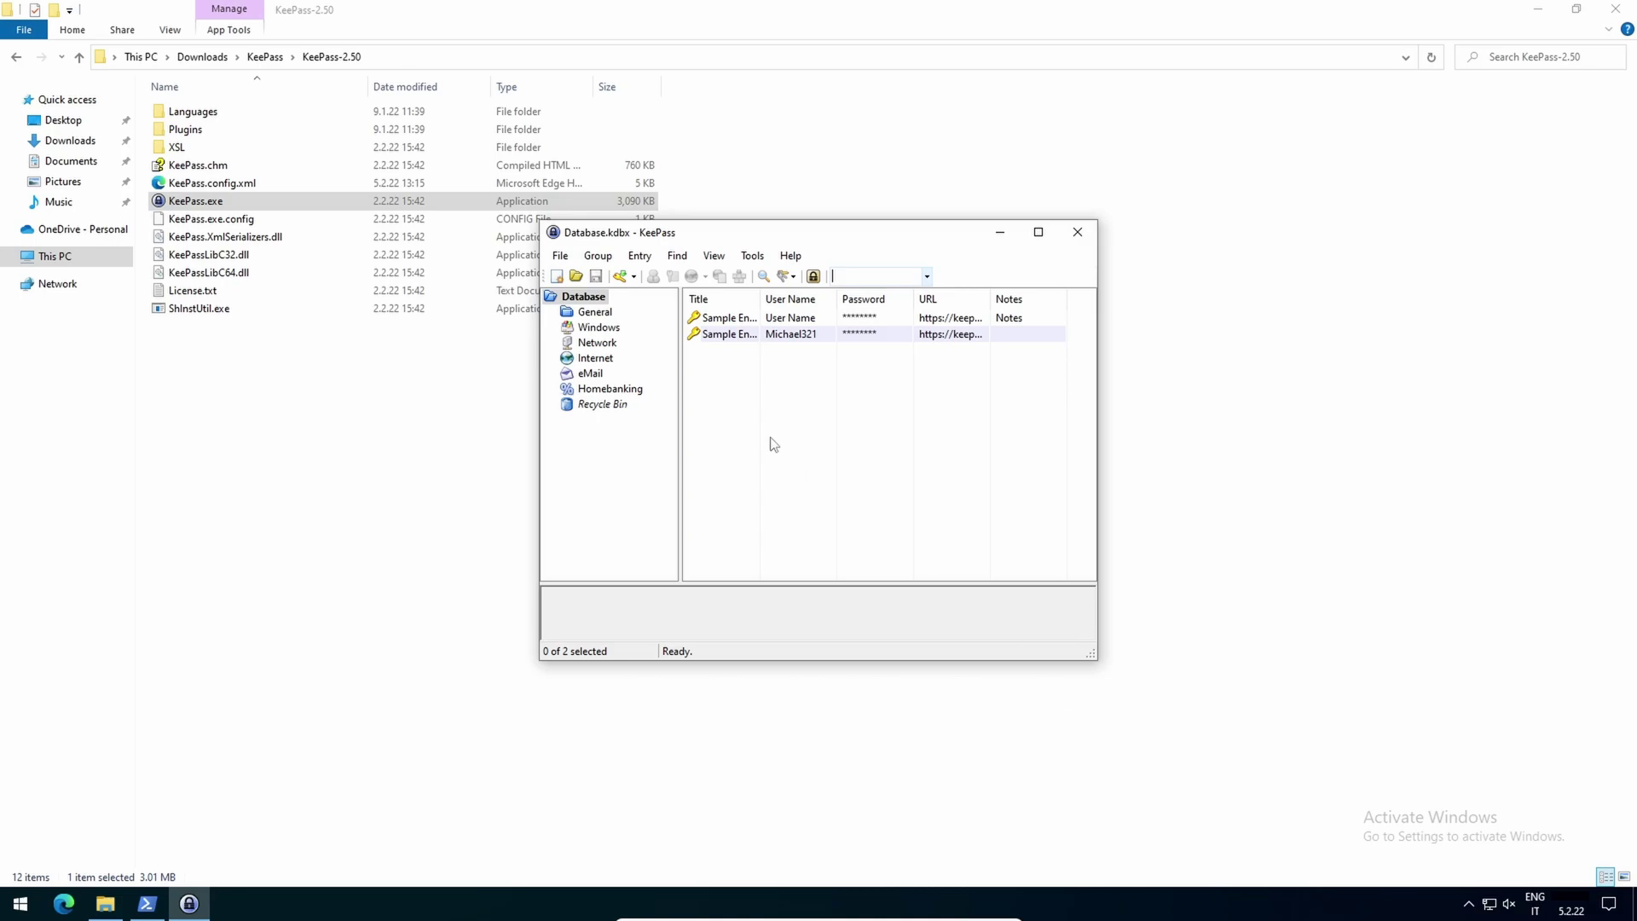
{"action": "left_click_drag", "start_coordinate": [749, 396], "coordinate": [717, 323]}
{"action": "right_click", "coordinate": [716, 322]}
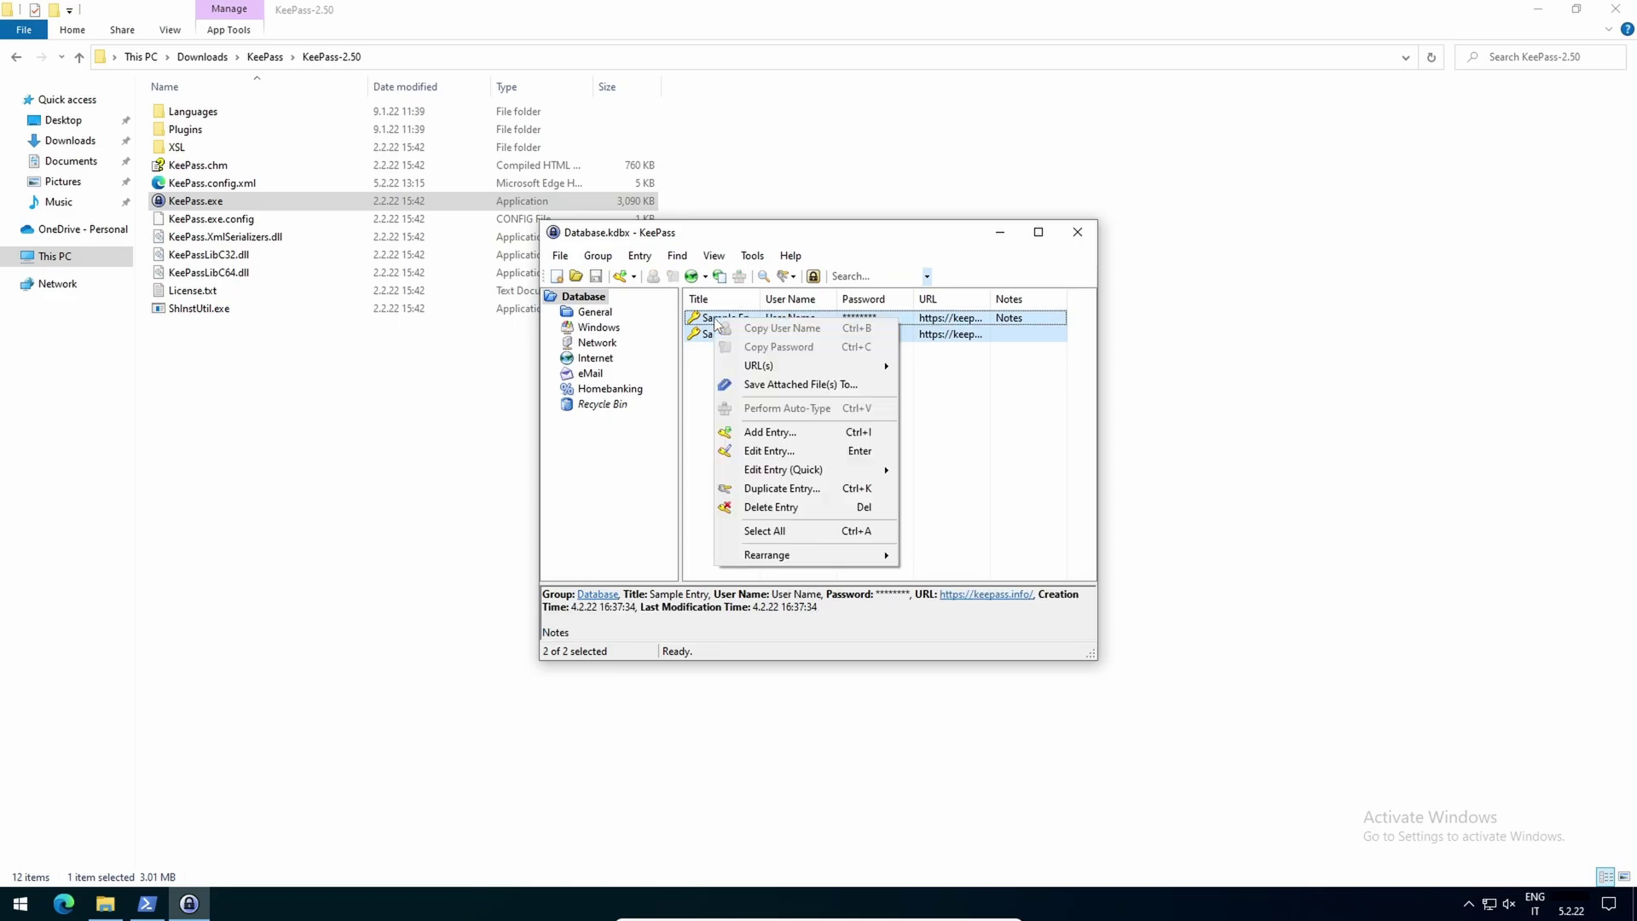
{"action": "left_click", "coordinate": [779, 510]}
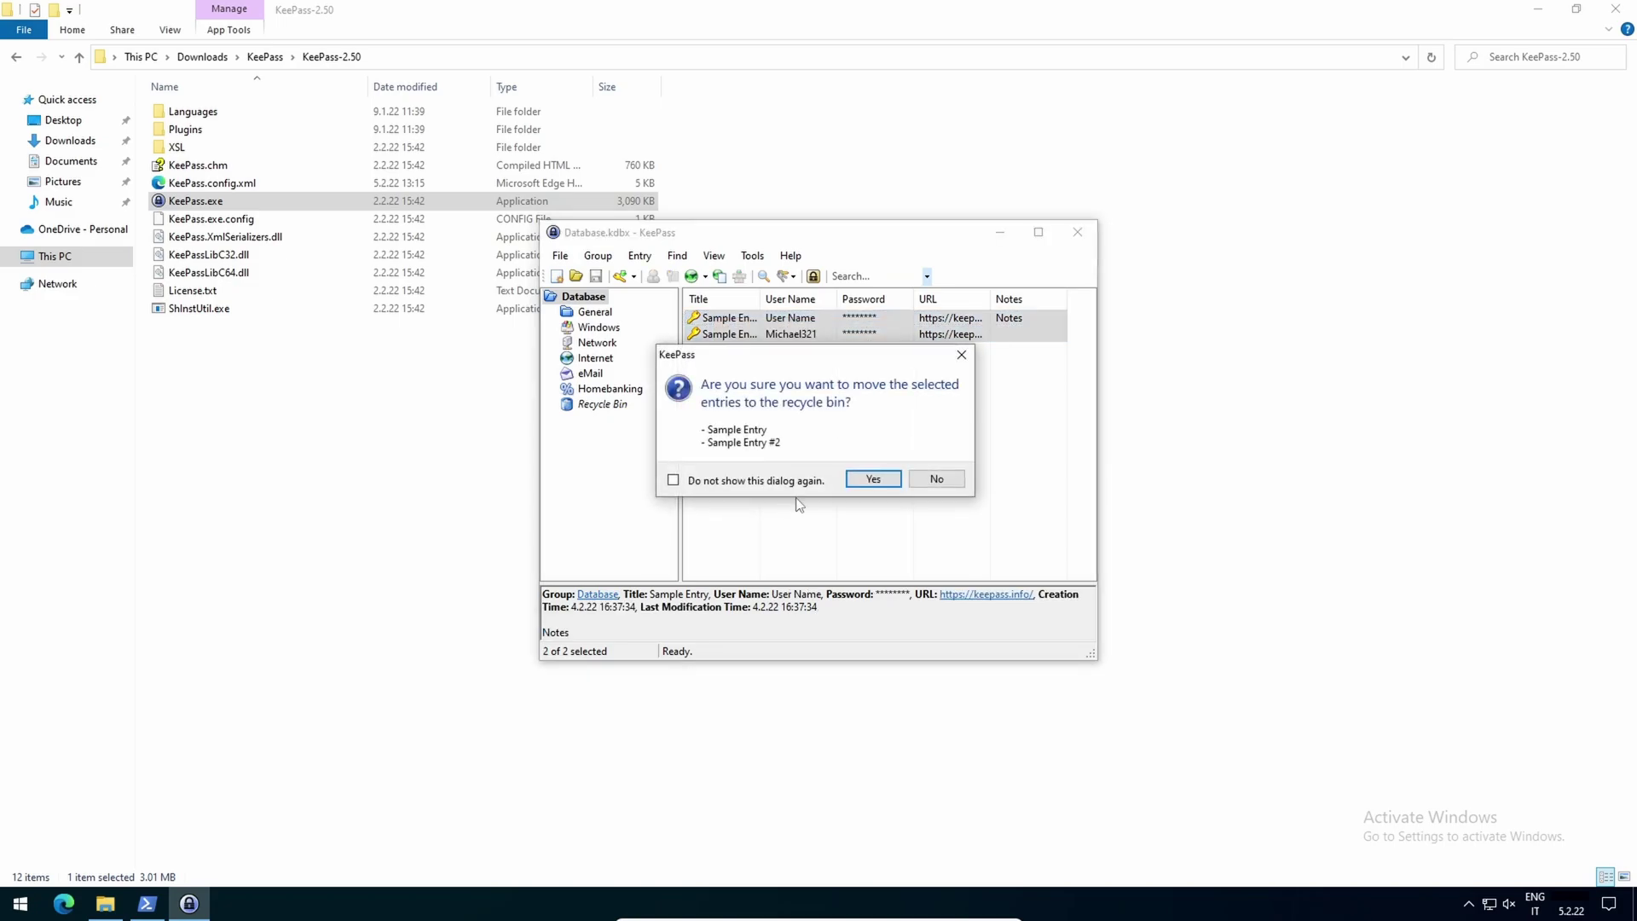
{"action": "left_click", "coordinate": [872, 479]}
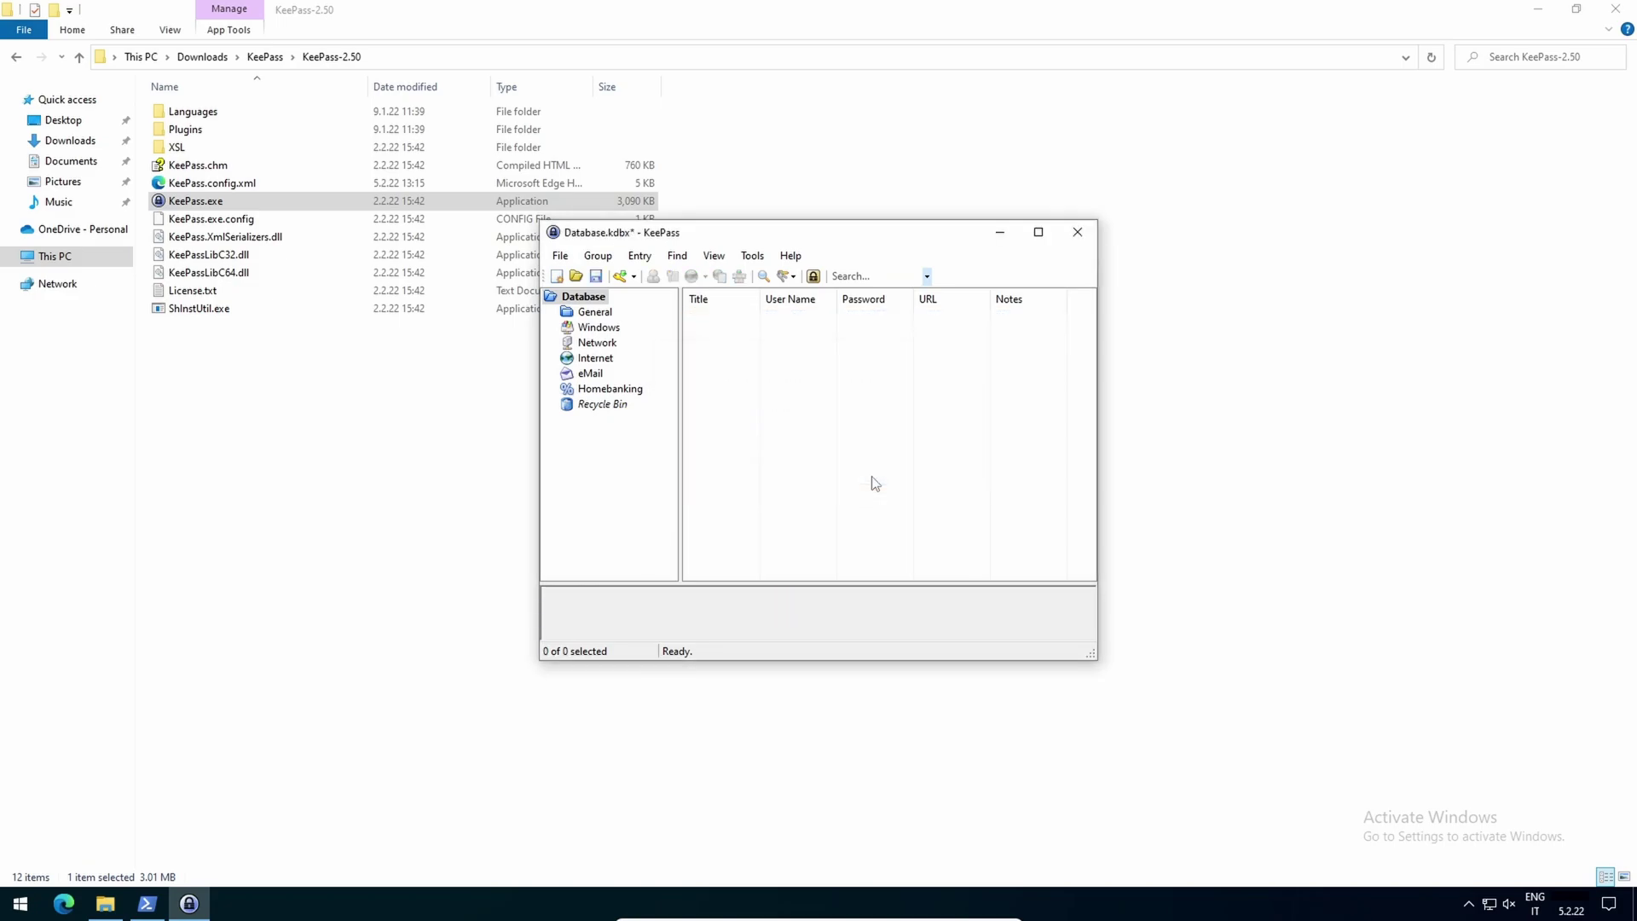
Empty the Recycle Bin to permanently delete the sample entries
{"action": "right_click", "coordinate": [599, 406]}
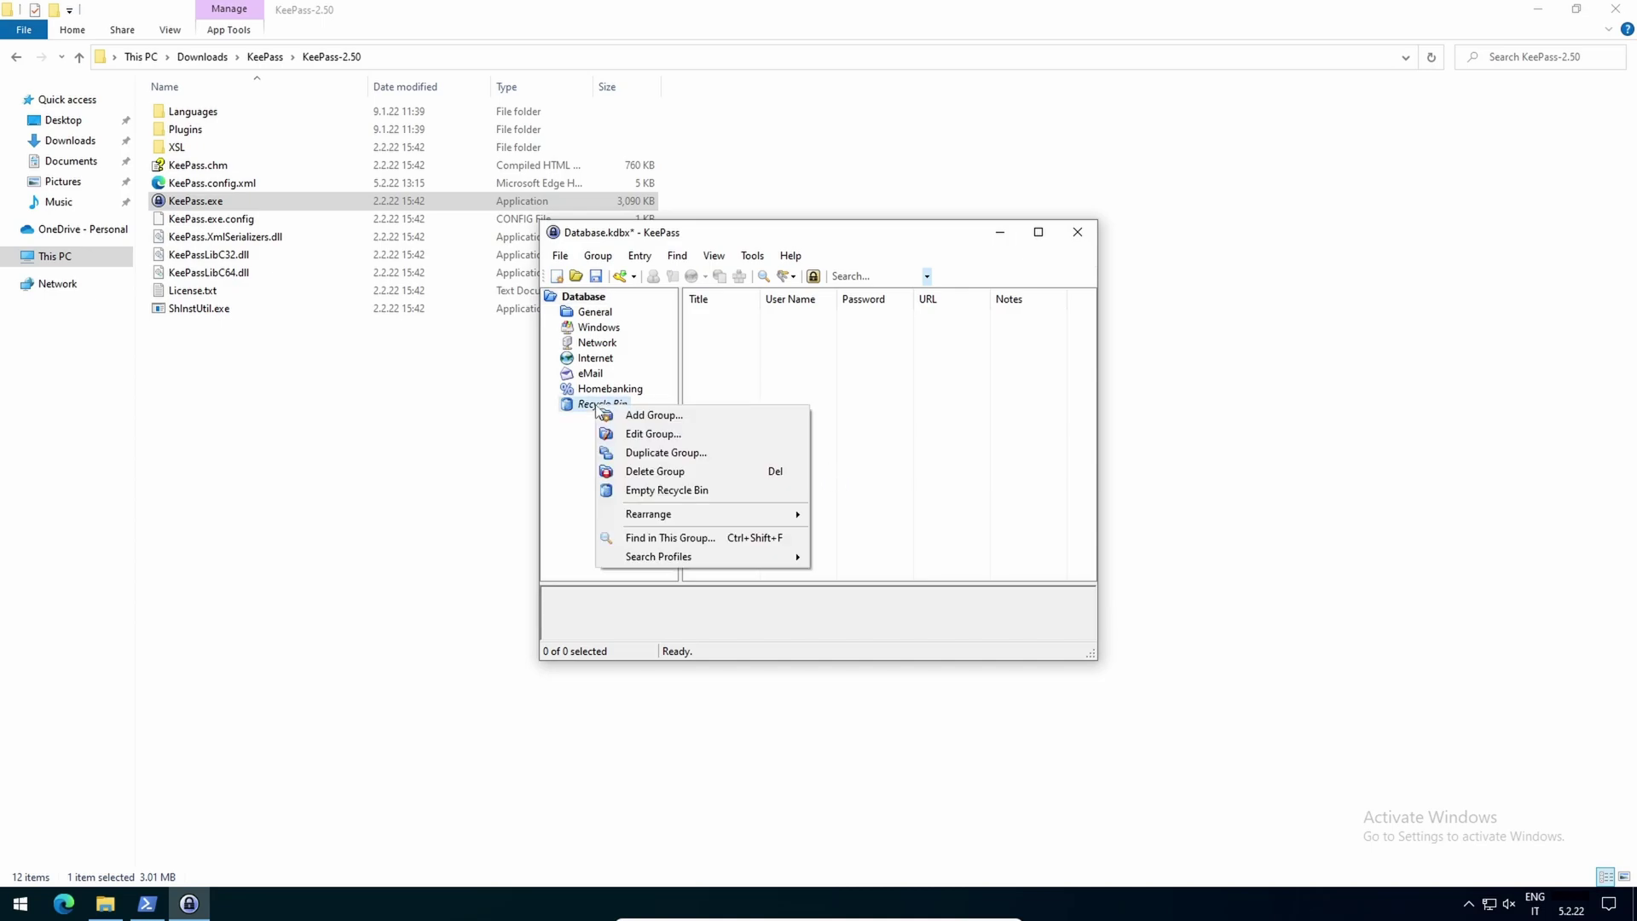
{"action": "left_click", "coordinate": [653, 488]}
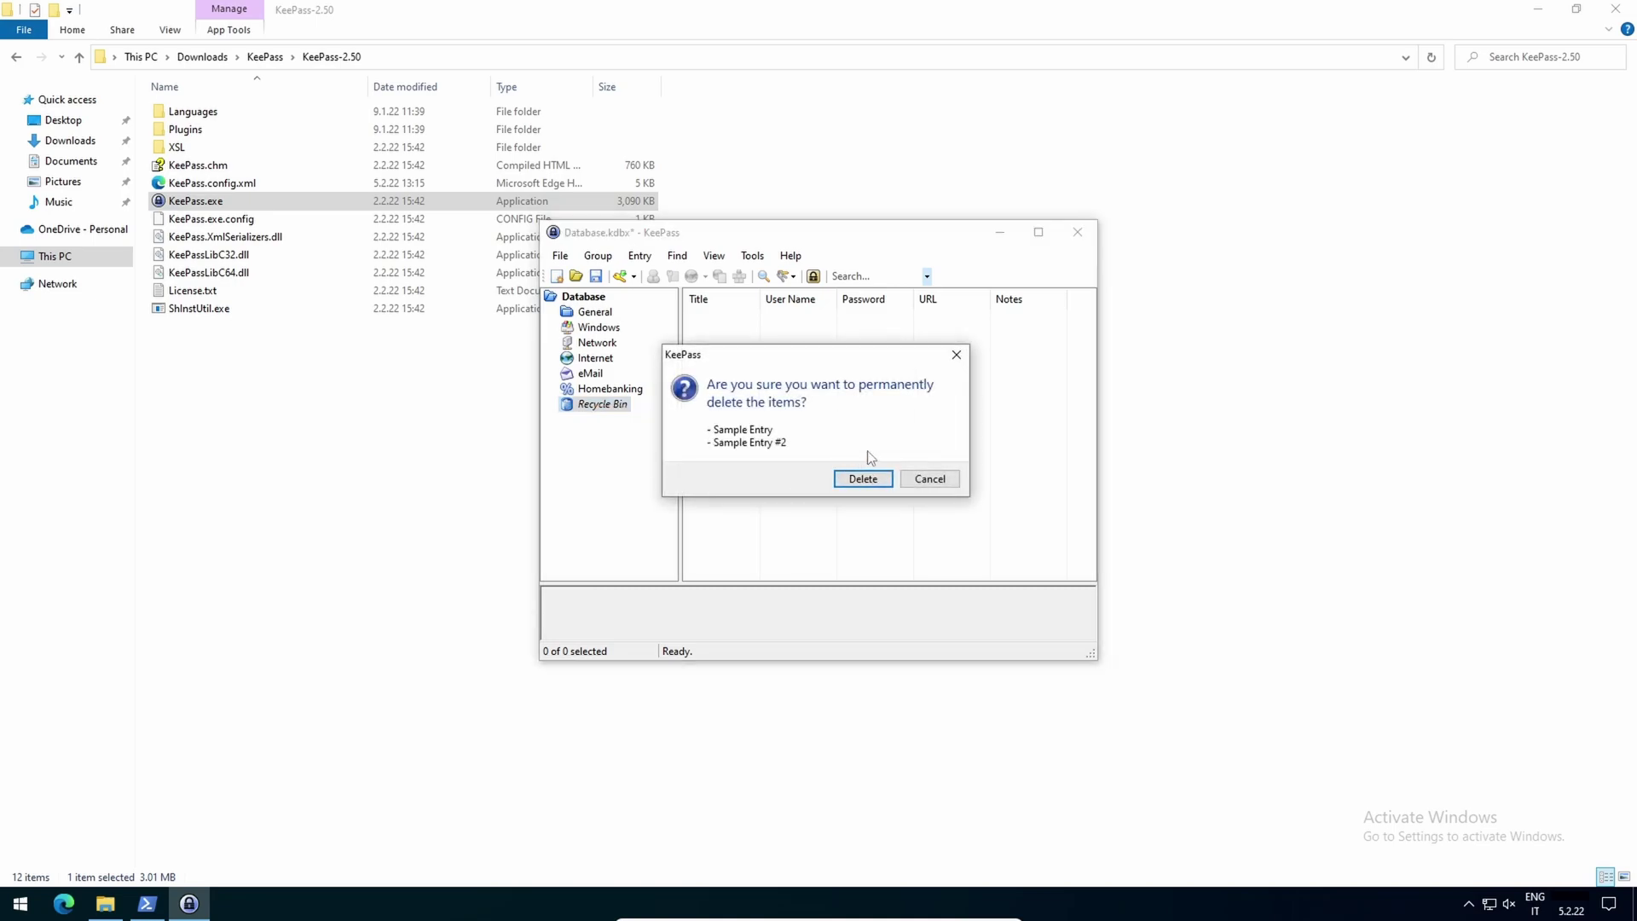
{"action": "left_click", "coordinate": [872, 478]}
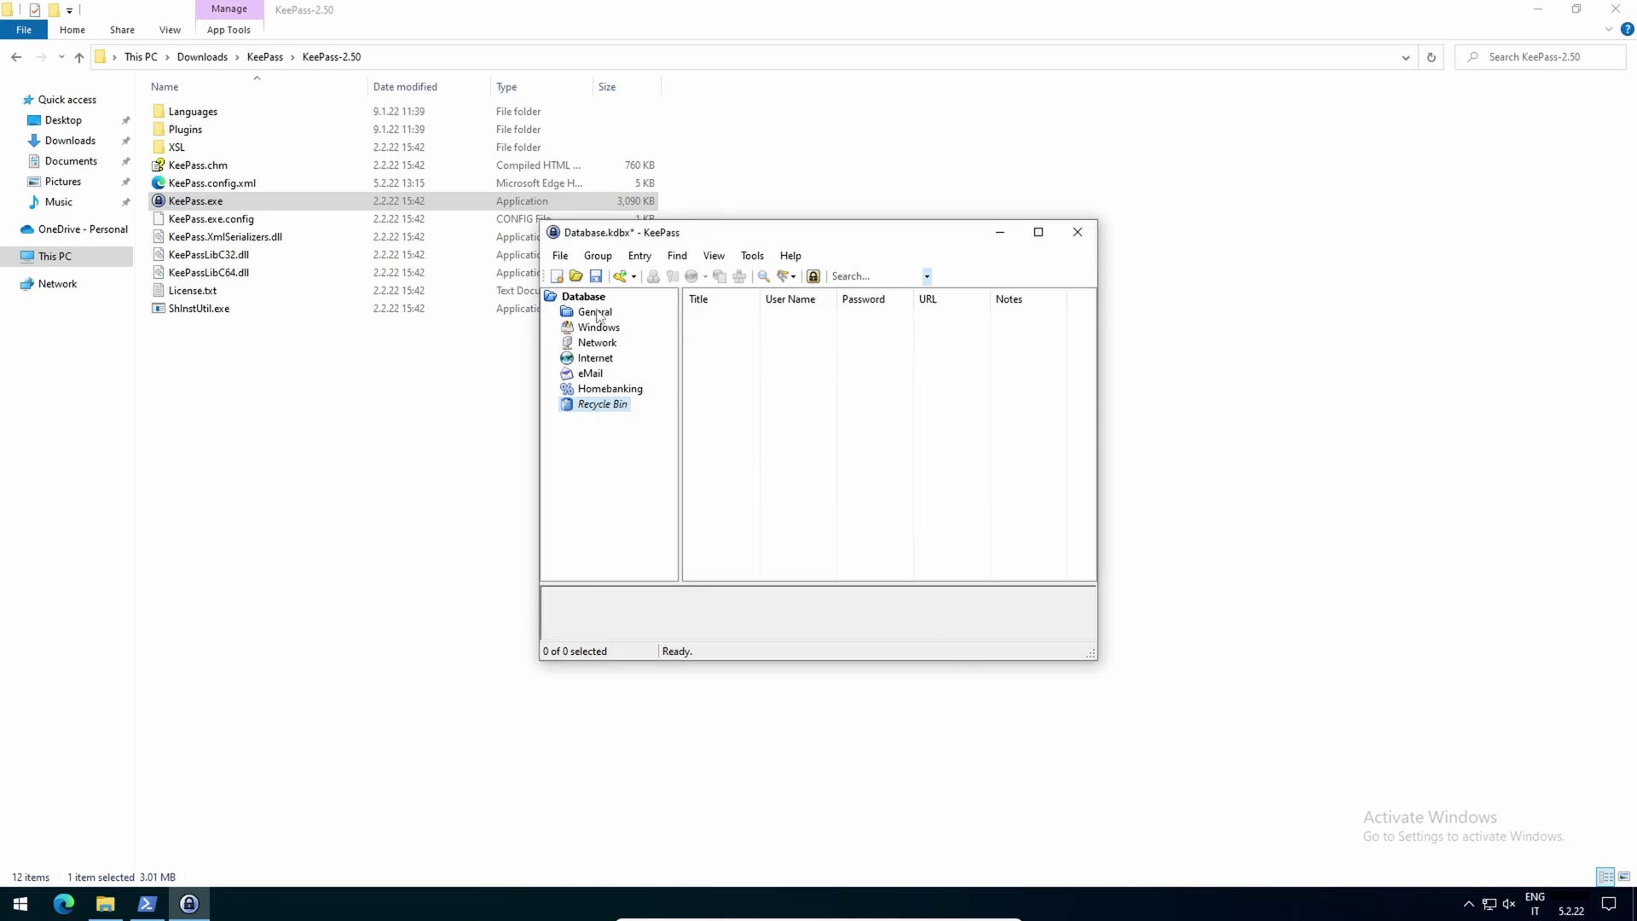
Add a new group named 'Socials' using standard icon 5
{"action": "left_click", "coordinate": [598, 256]}
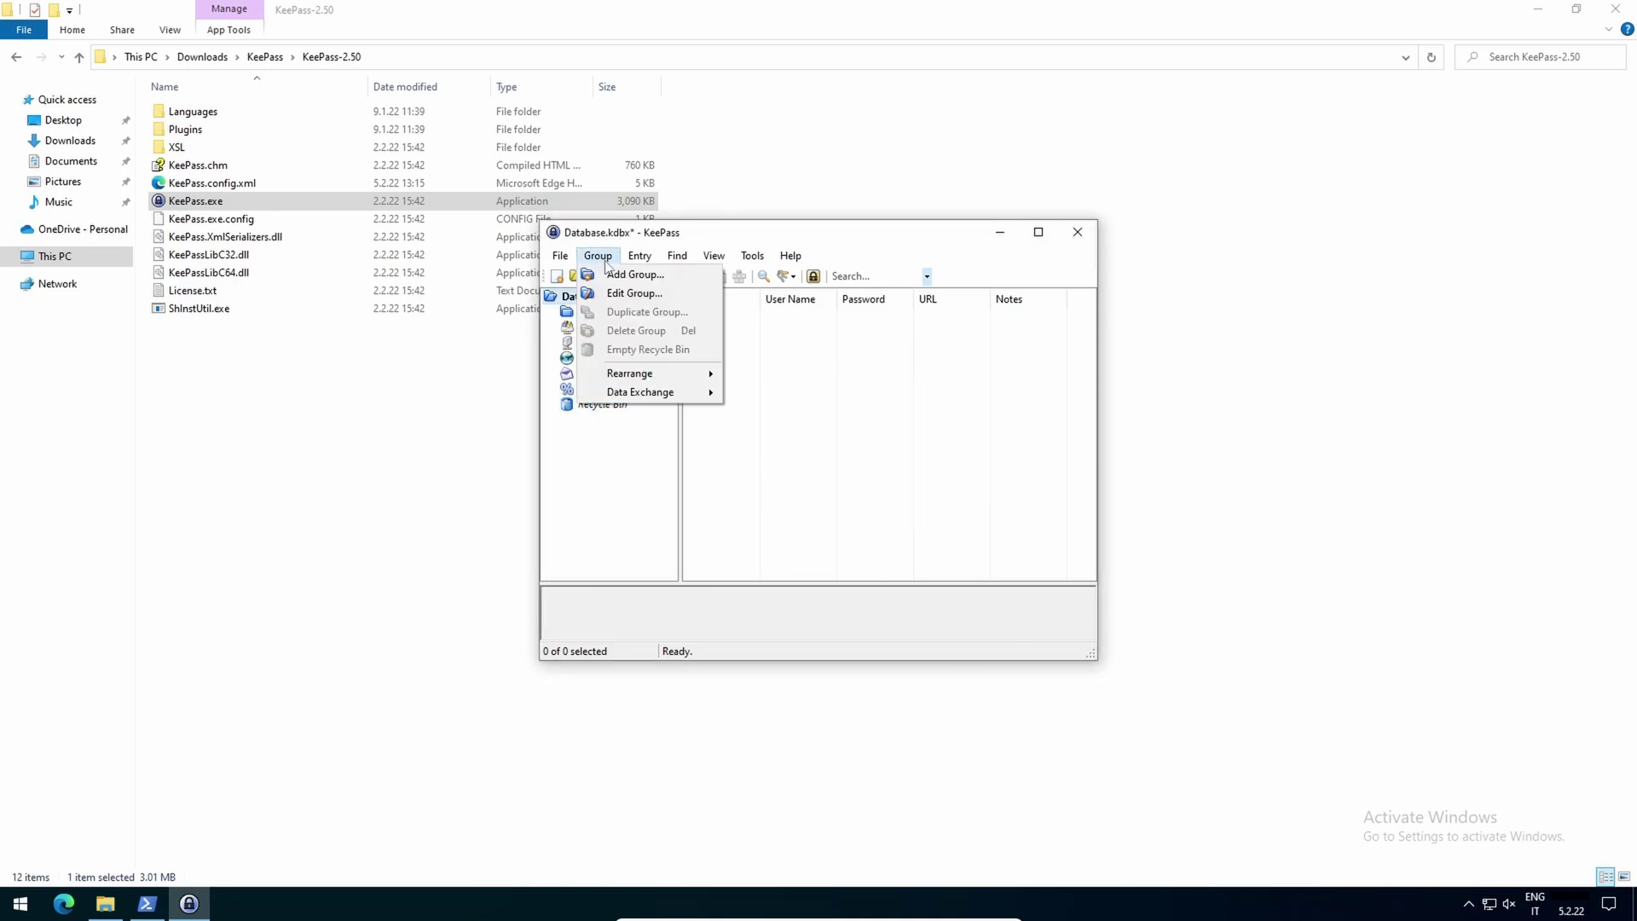
{"action": "left_click", "coordinate": [633, 275]}
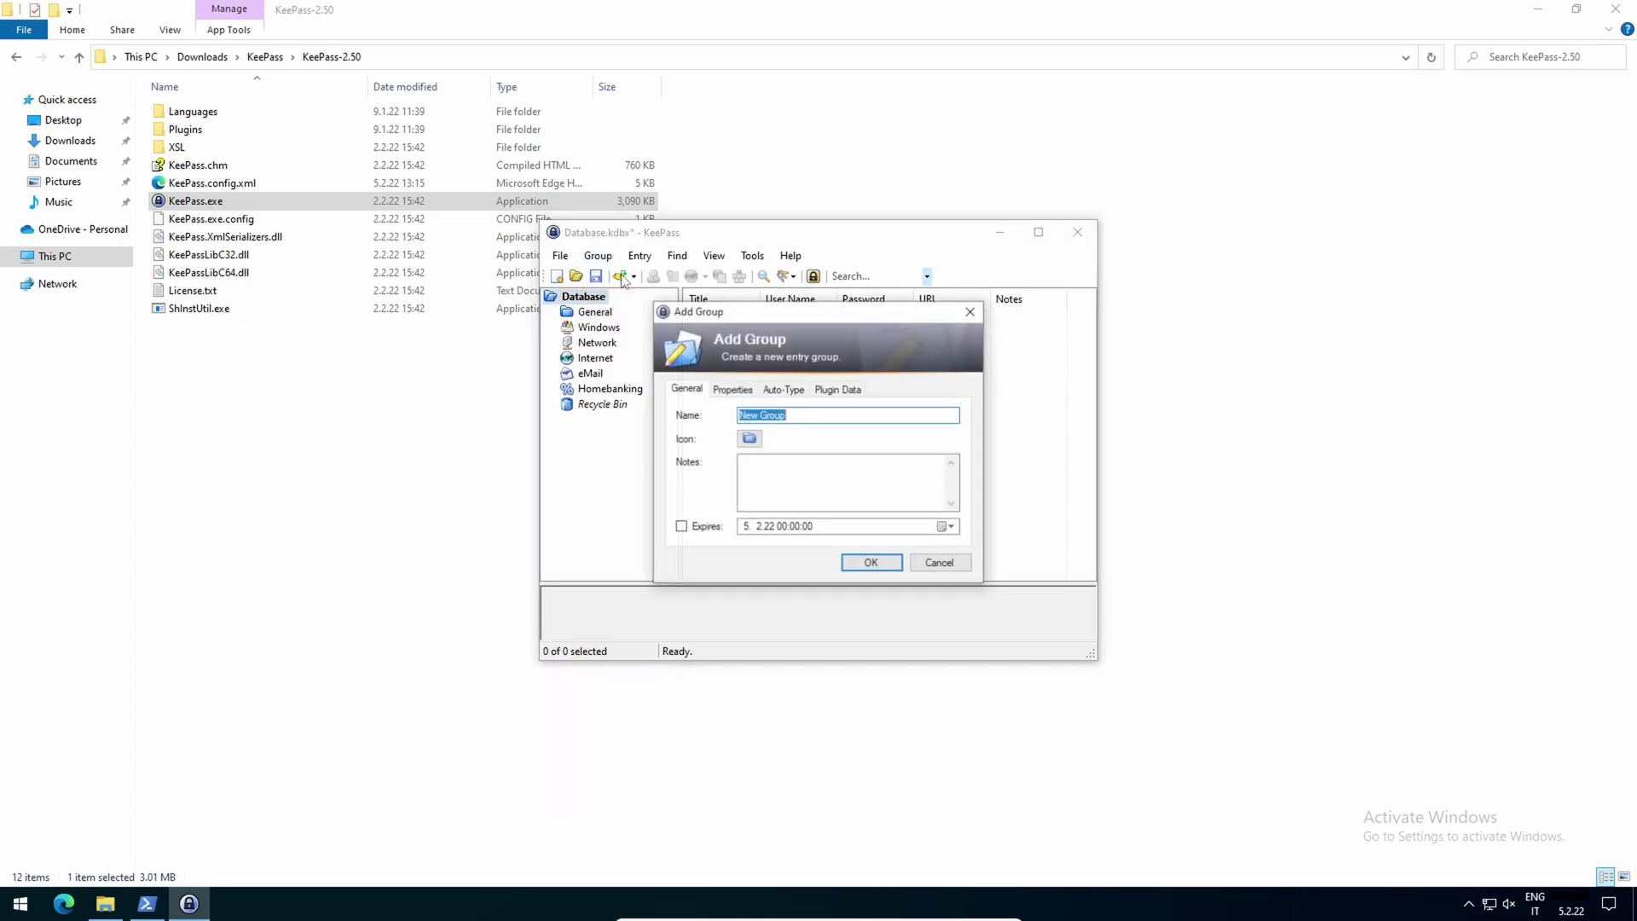
{"action": "left_click", "coordinate": [816, 417]}
{"action": "key", "text": "BackSpace"}
{"action": "key", "text": "BackSpace"}
{"action": "key", "text": "BackSpace"}
{"action": "key", "text": "BackSpace"}
{"action": "key", "text": "BackSpace"}
{"action": "key", "text": "BackSpace"}
{"action": "key", "text": "BackSpace"}
{"action": "key", "text": "BackSpace"}
{"action": "type", "text": "Socials"}
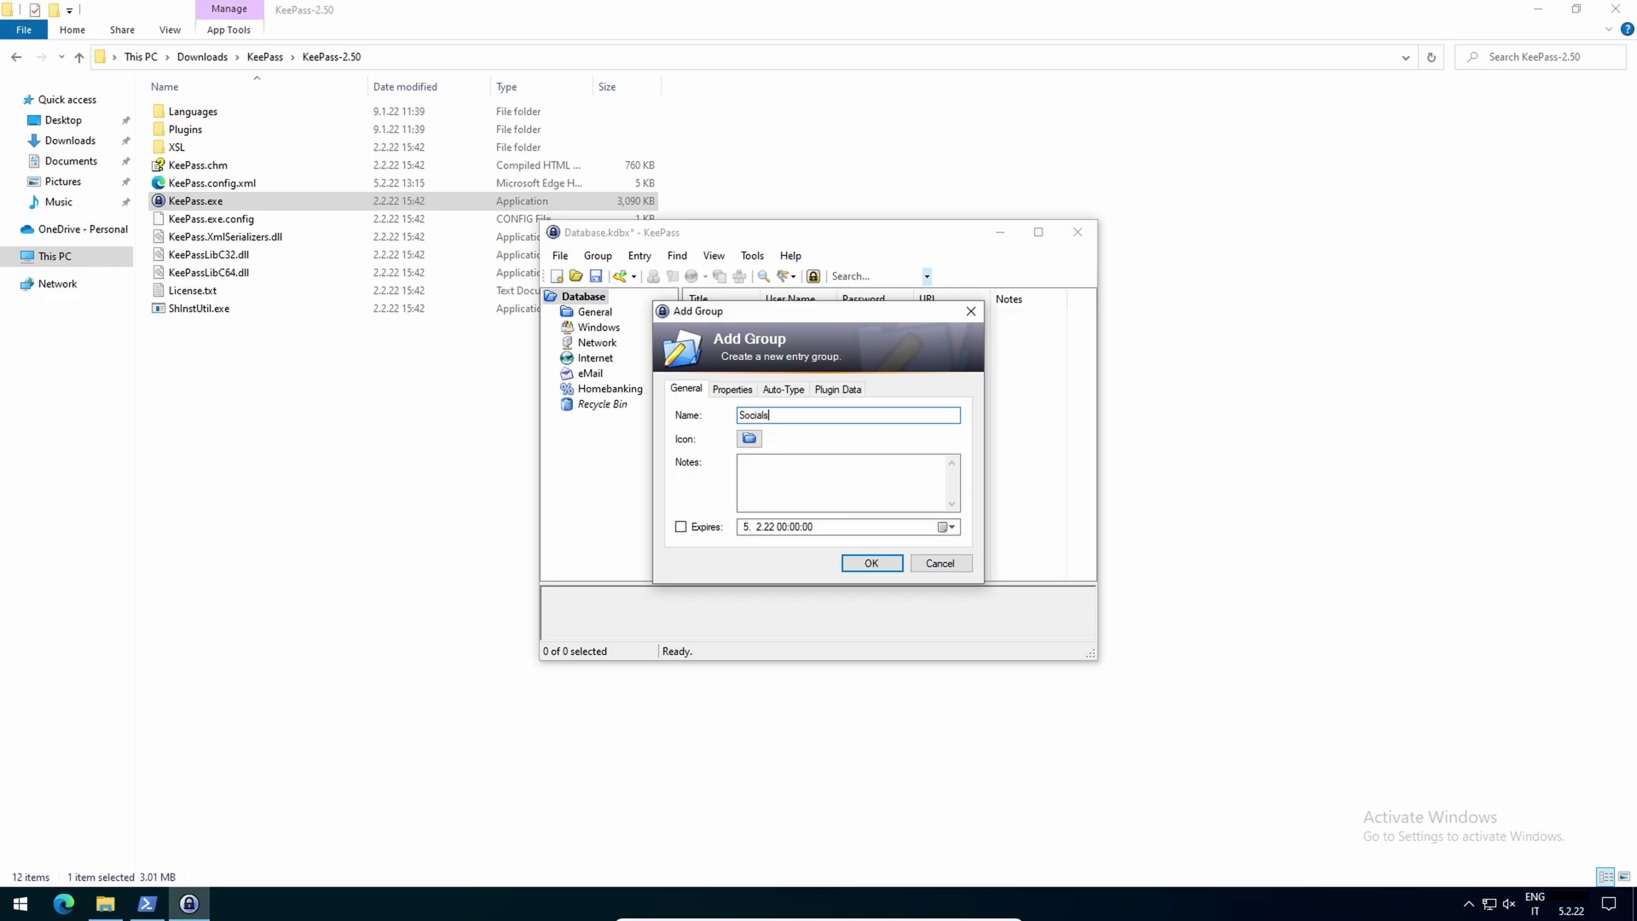
{"action": "left_click", "coordinate": [749, 438]}
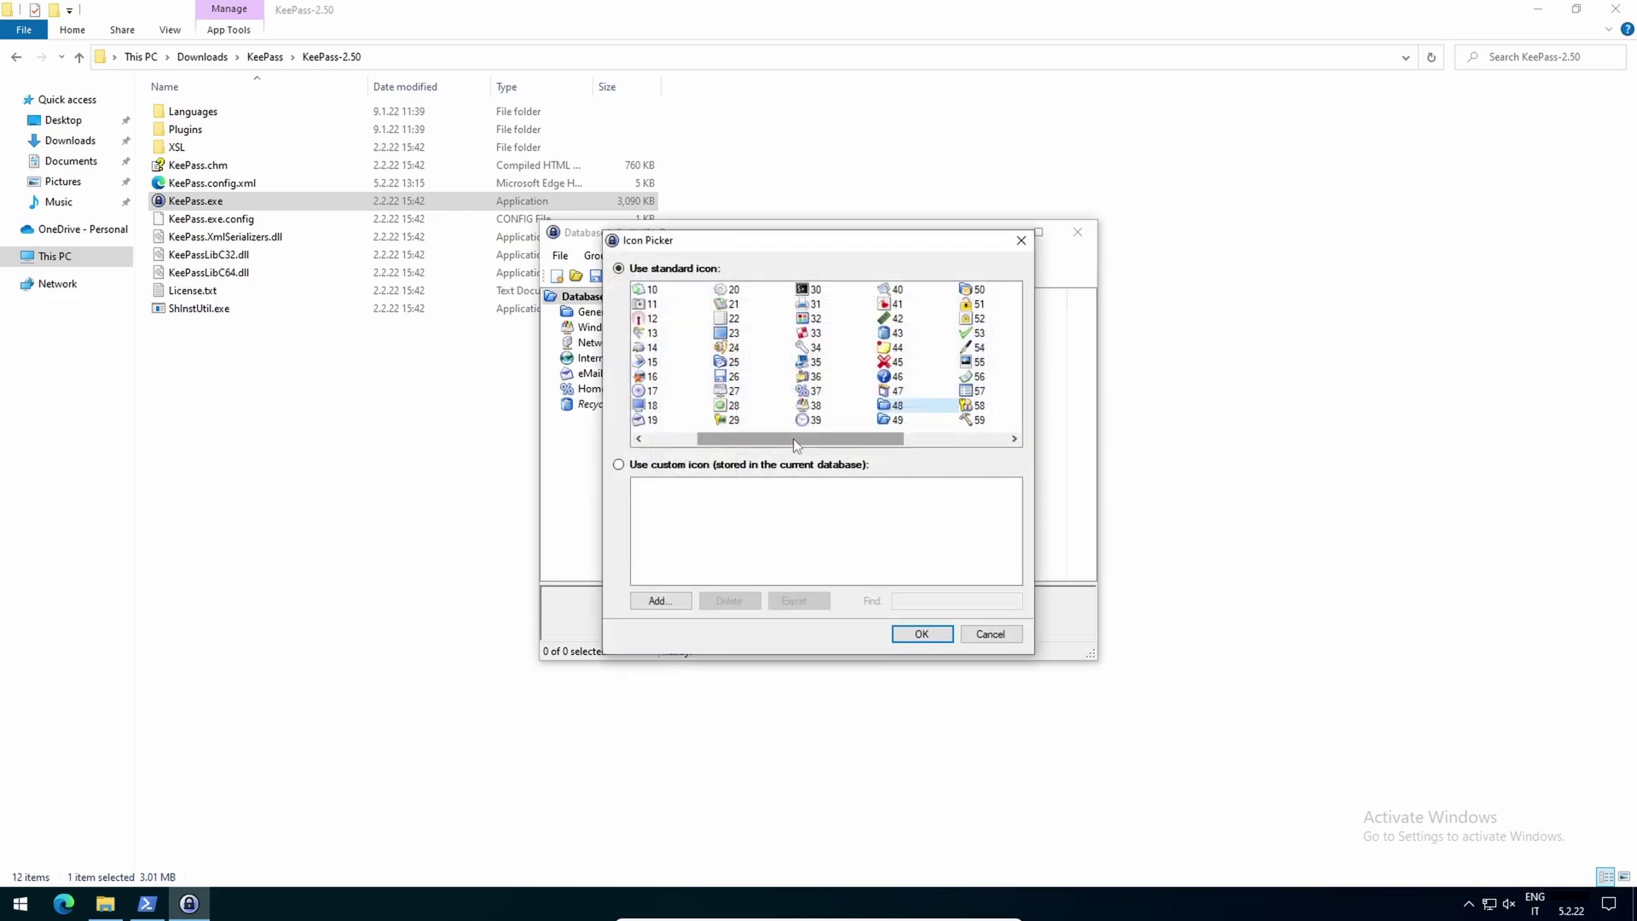
{"action": "left_click_drag", "start_coordinate": [795, 444], "coordinate": [744, 443]}
{"action": "left_click", "coordinate": [648, 362]}
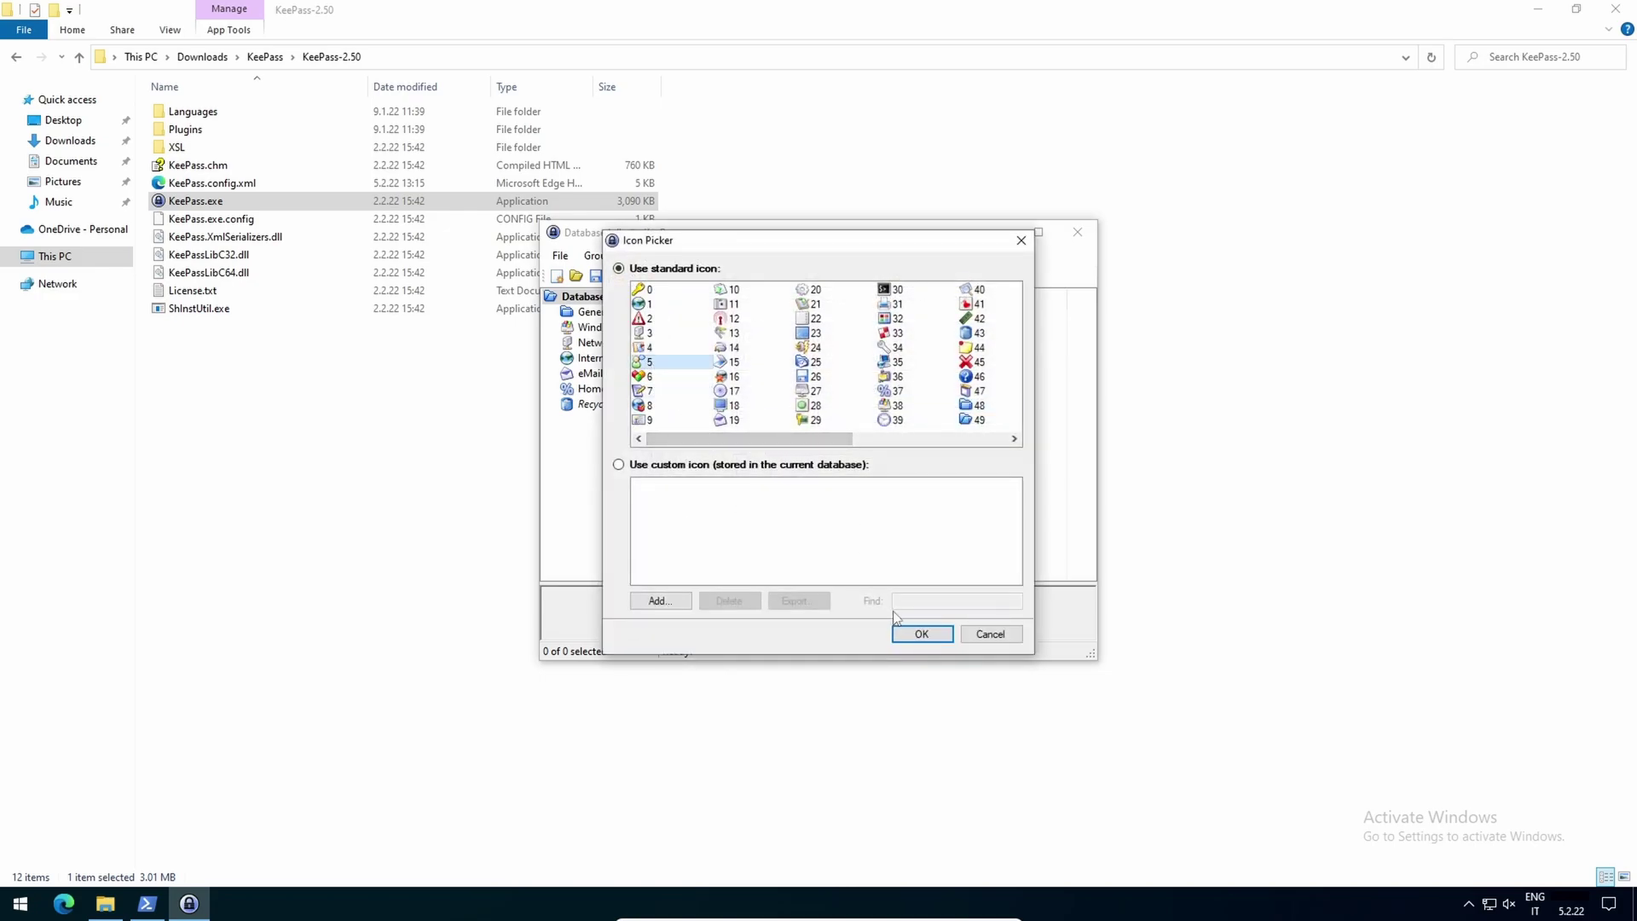
{"action": "left_click", "coordinate": [920, 633]}
{"action": "left_click", "coordinate": [871, 563]}
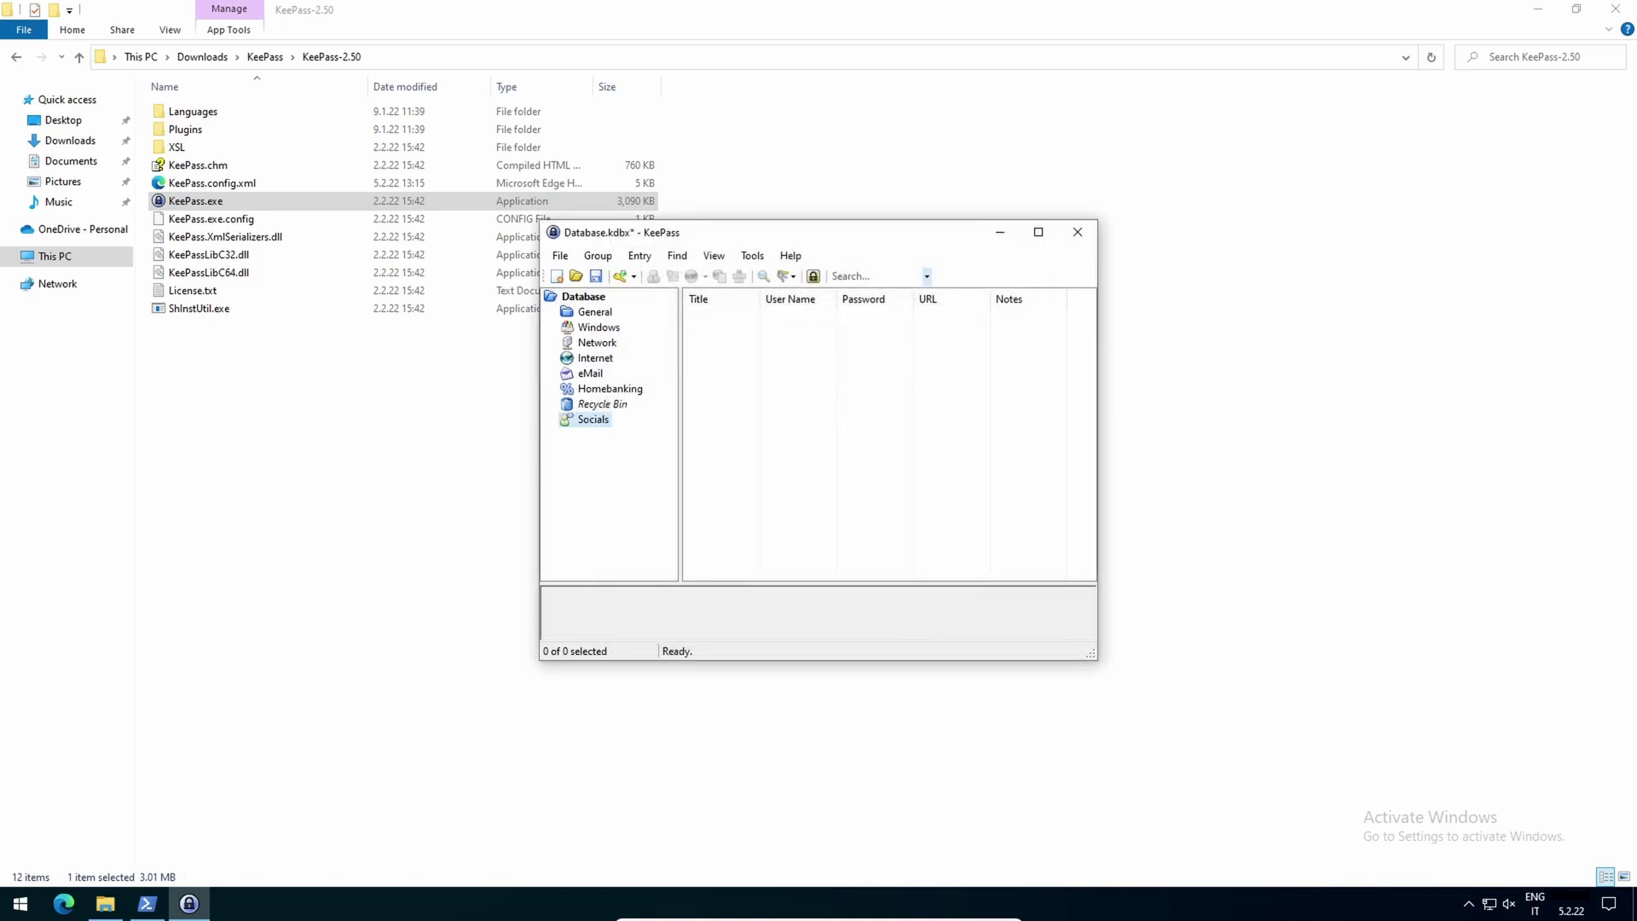
Create a new entry titled YouTube with the account e-mail as user name, and show password-generation options
{"action": "left_click", "coordinate": [619, 276]}
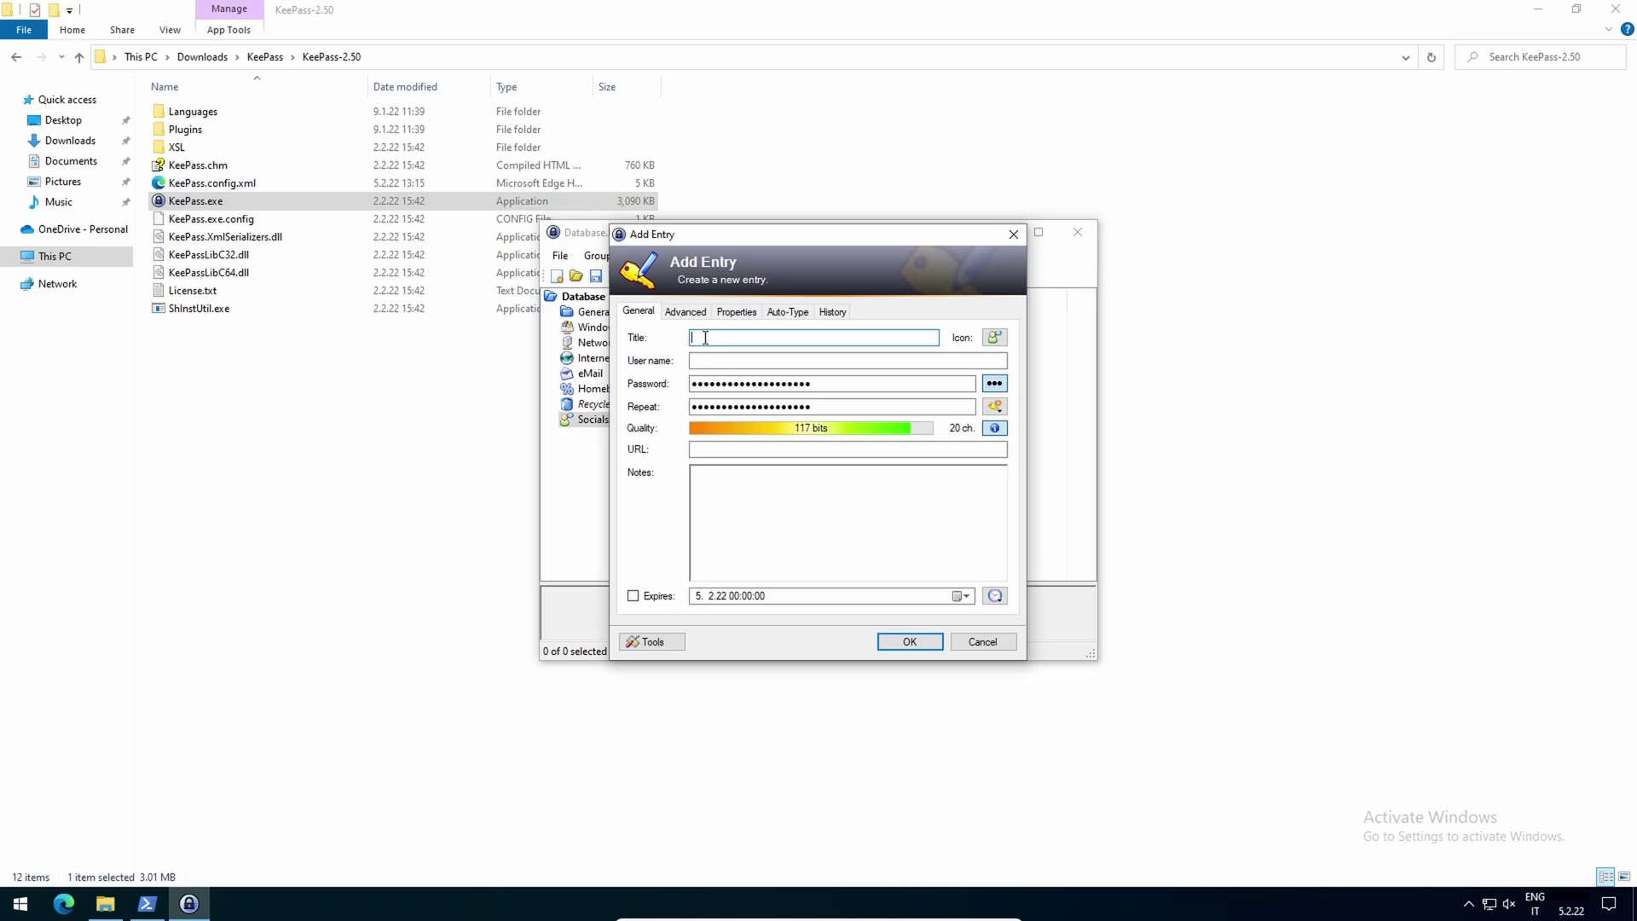
{"action": "type", "text": "YouTube"}
{"action": "left_click", "coordinate": [779, 359]}
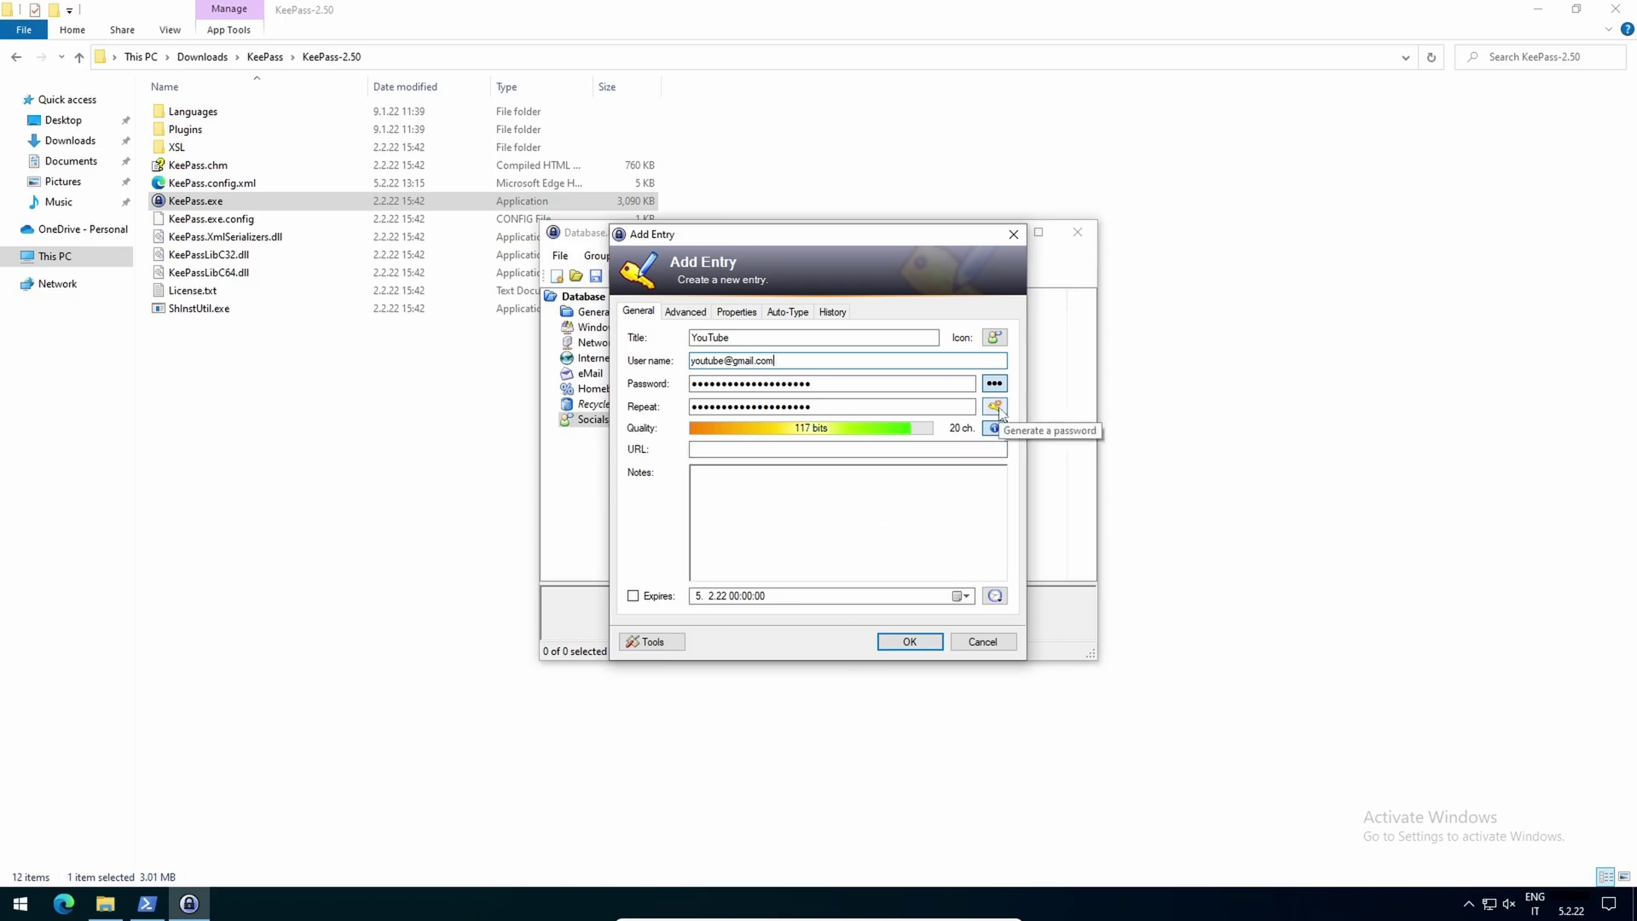
{"action": "left_click", "coordinate": [994, 407]}
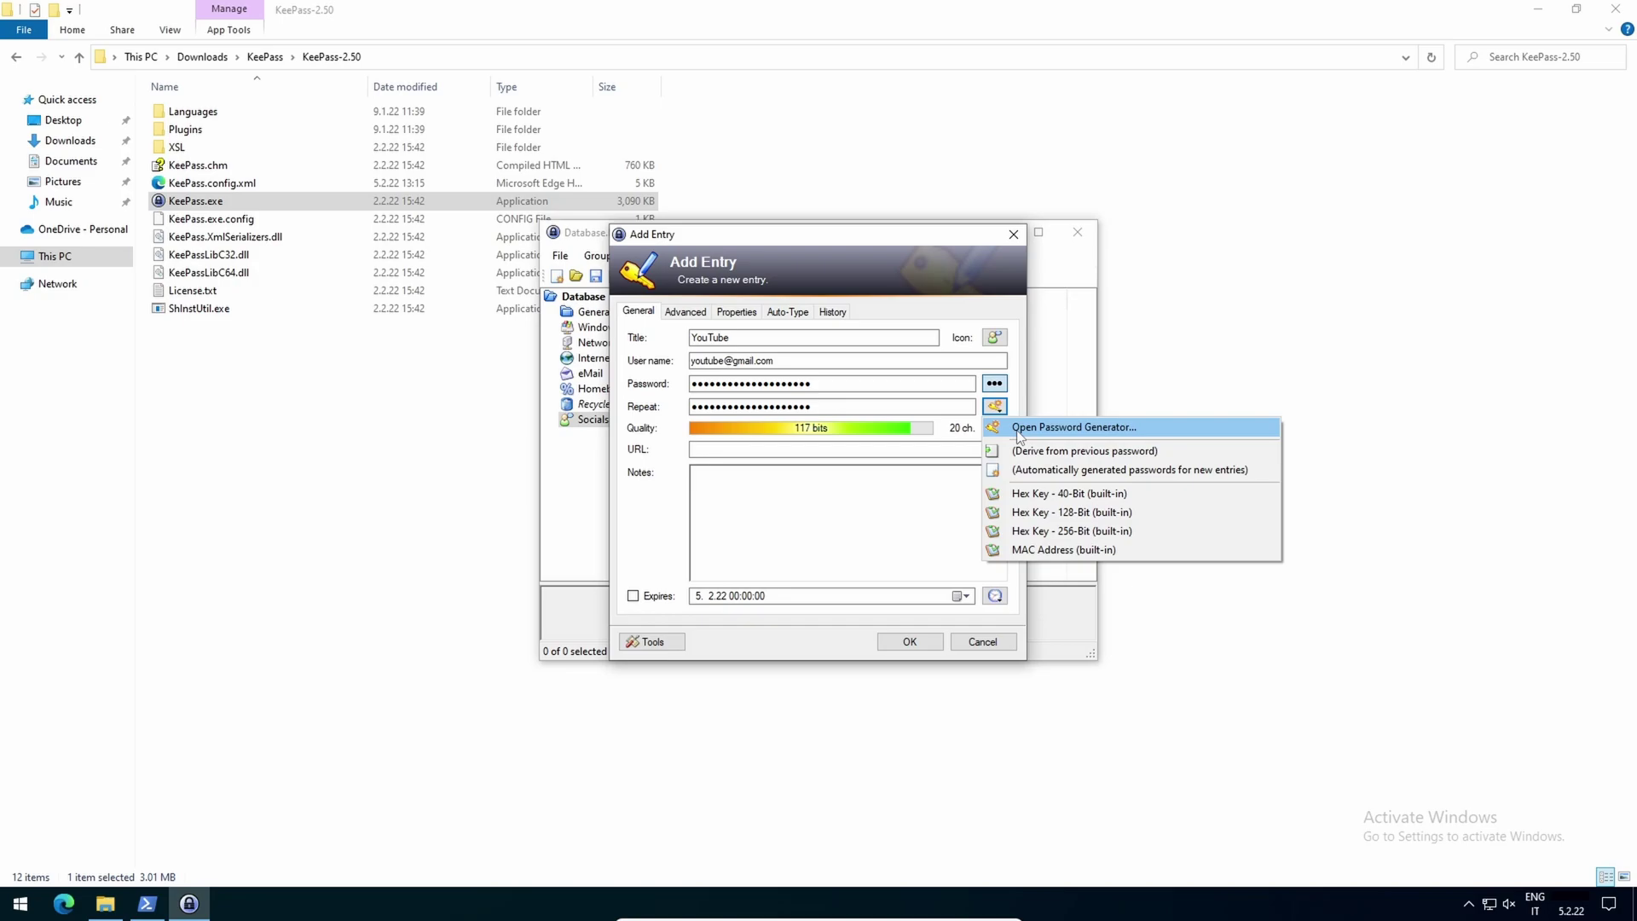
Generate a new password including minus, underline and special characters, with random keystrokes as extra entropy
{"action": "left_click", "coordinate": [1020, 427]}
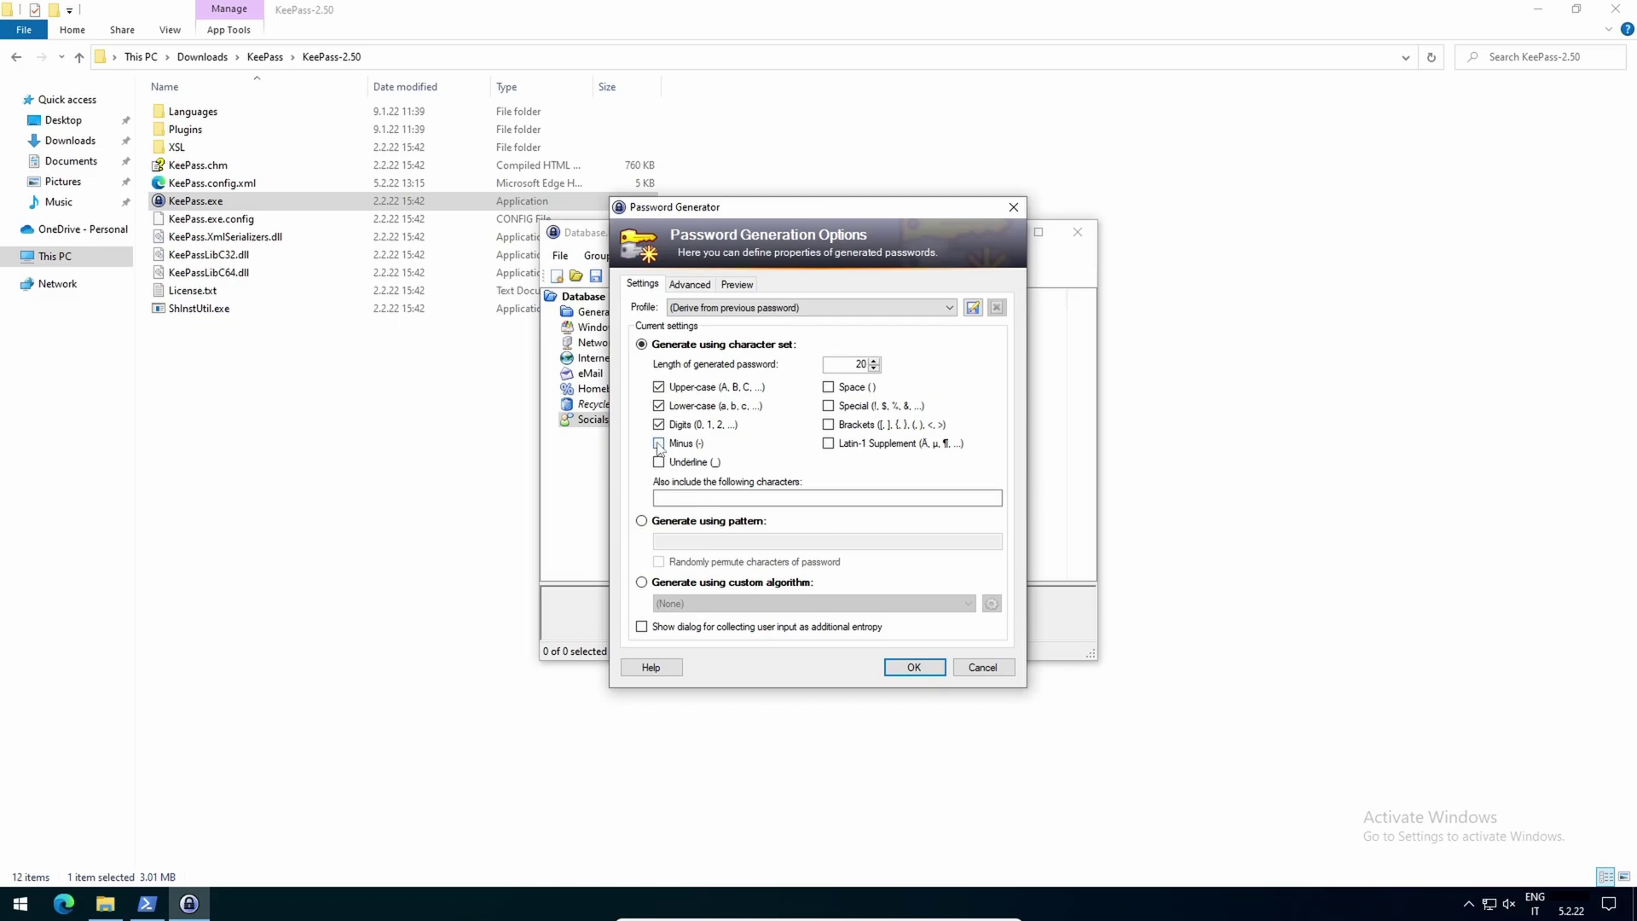
{"action": "left_click", "coordinate": [657, 444]}
{"action": "left_click", "coordinate": [657, 462]}
{"action": "left_click", "coordinate": [829, 408]}
{"action": "left_click", "coordinate": [641, 626]}
{"action": "left_click", "coordinate": [913, 666]}
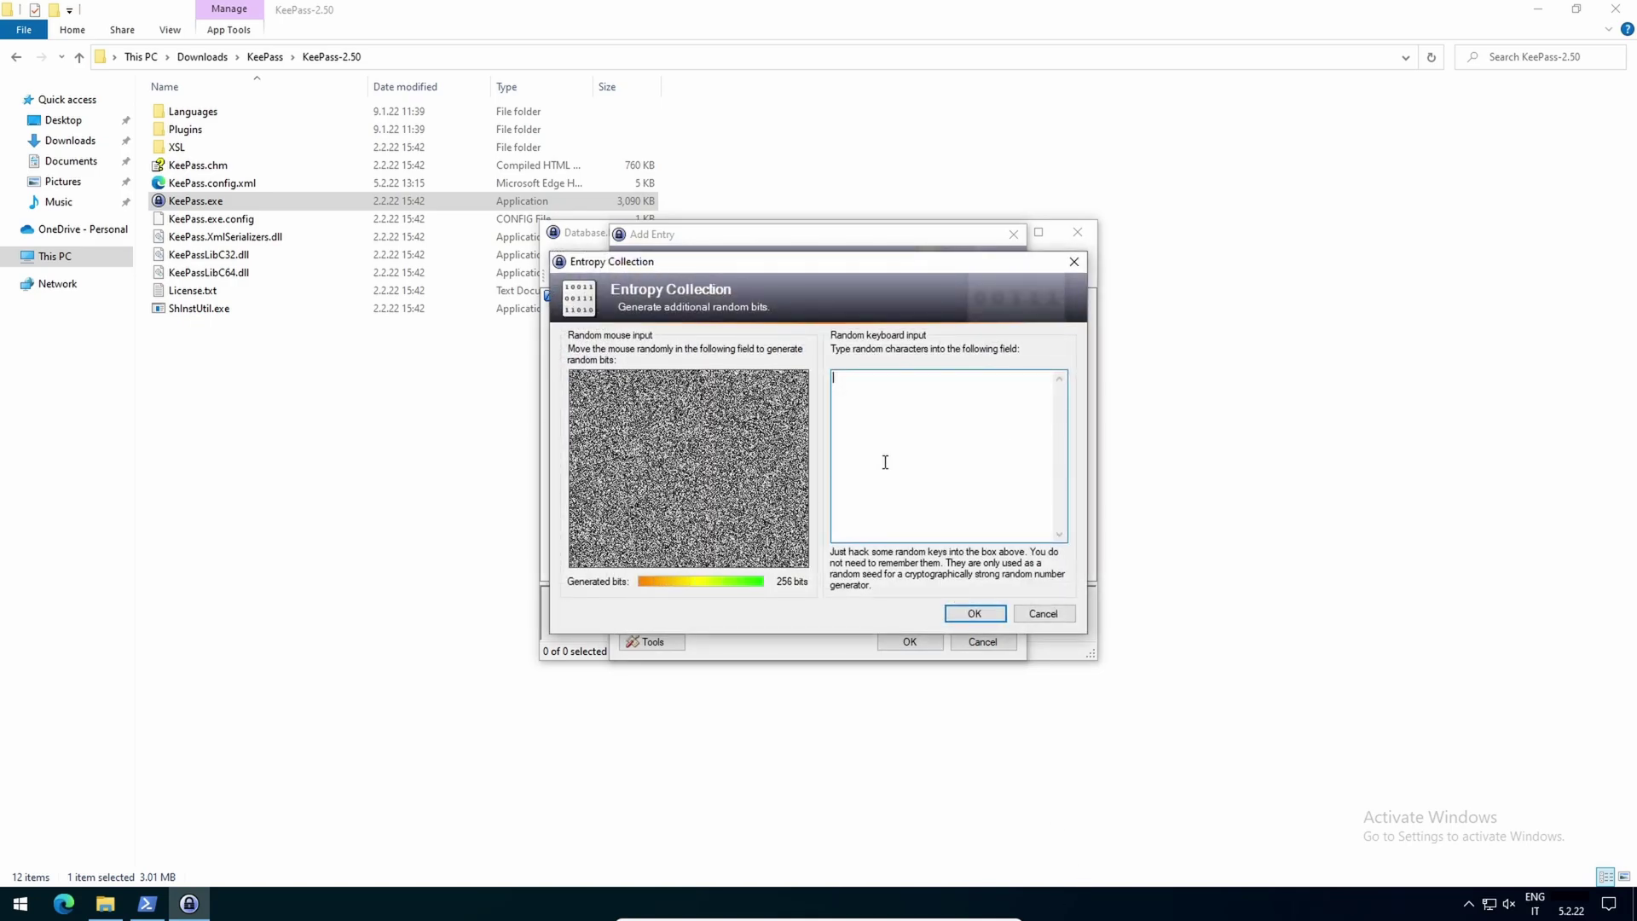
{"action": "type", "text": "dv45ed5746bb587bnnt7tj67hr56ev56b65esdv45sv4578yt7bgn"}
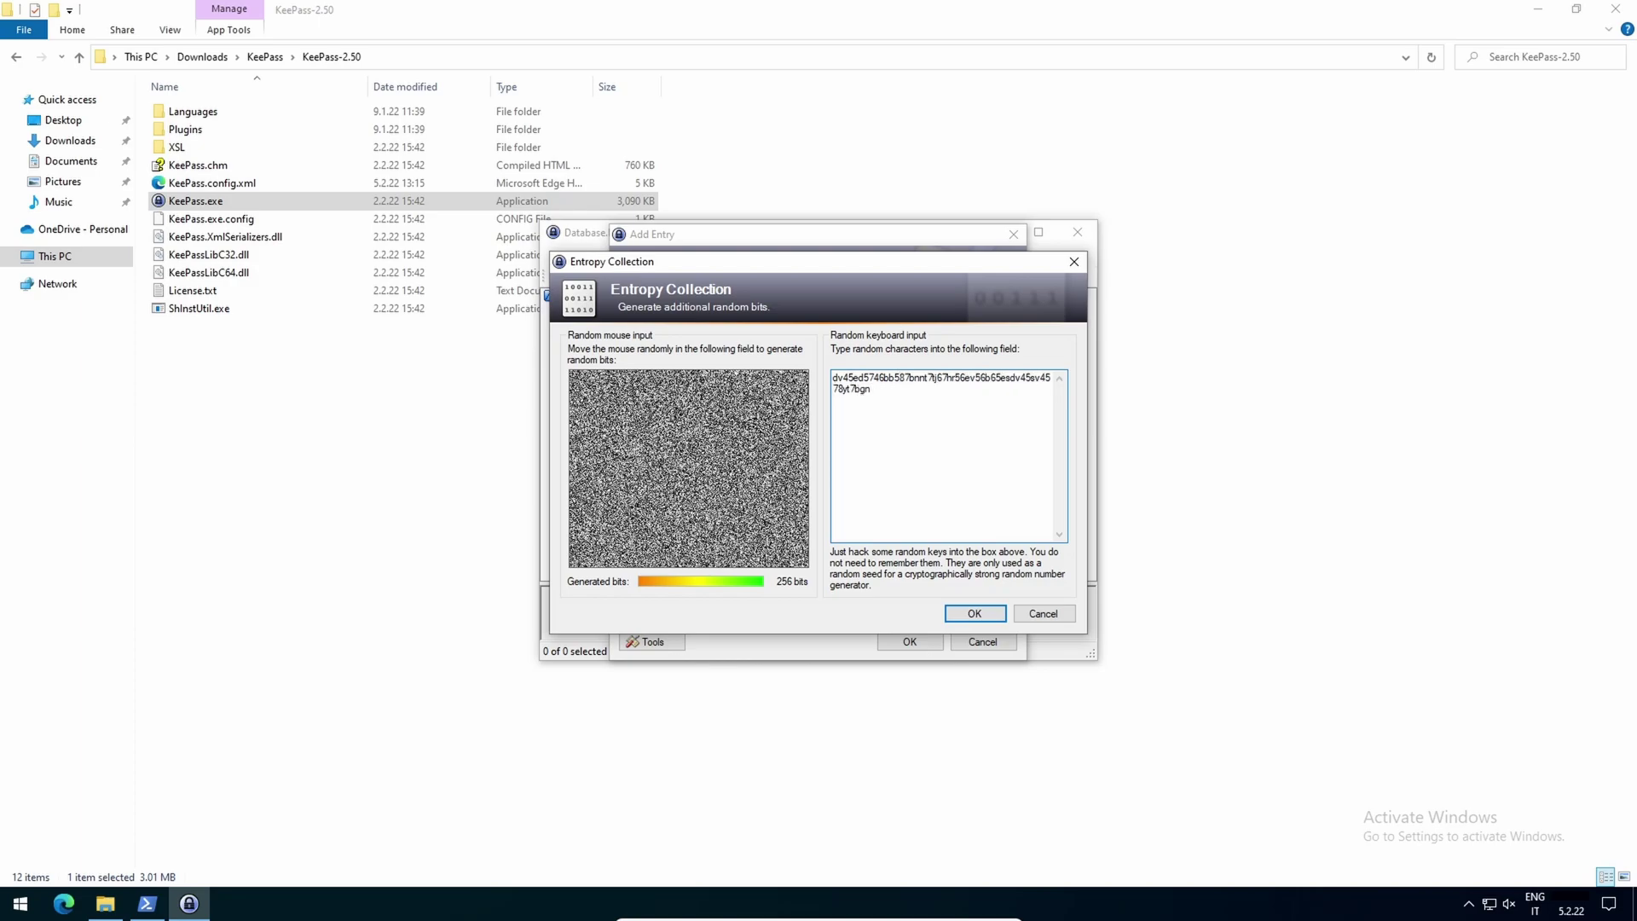
{"action": "left_click", "coordinate": [965, 612]}
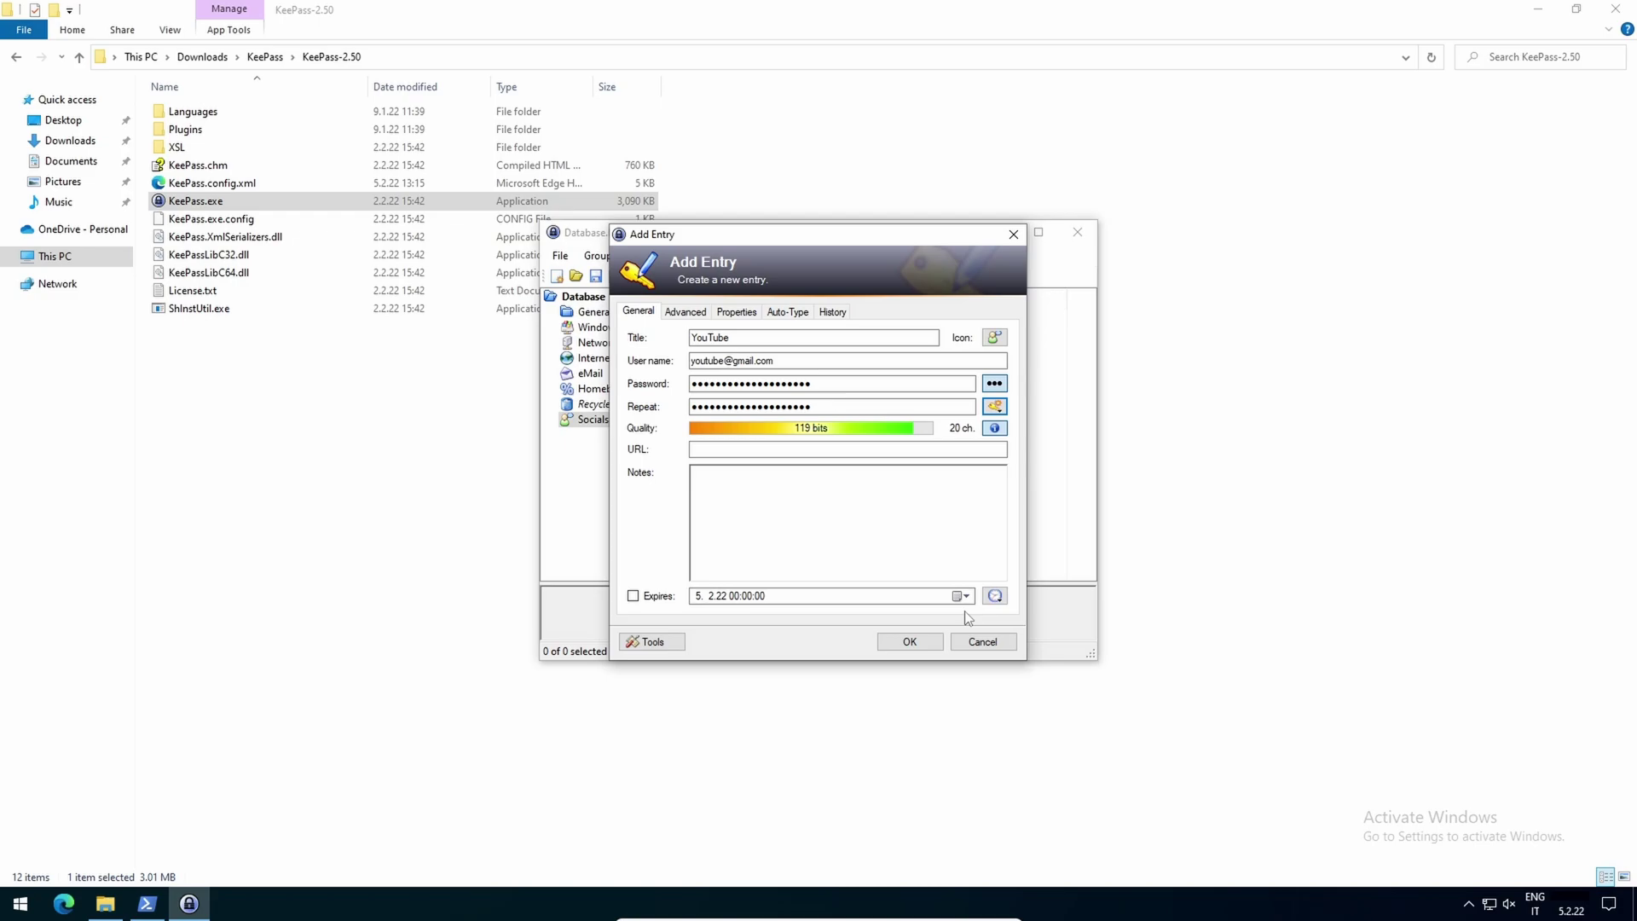
Reveal the generated YouTube password in plain text, then switch to Microsoft Edge
{"action": "left_click", "coordinate": [994, 386]}
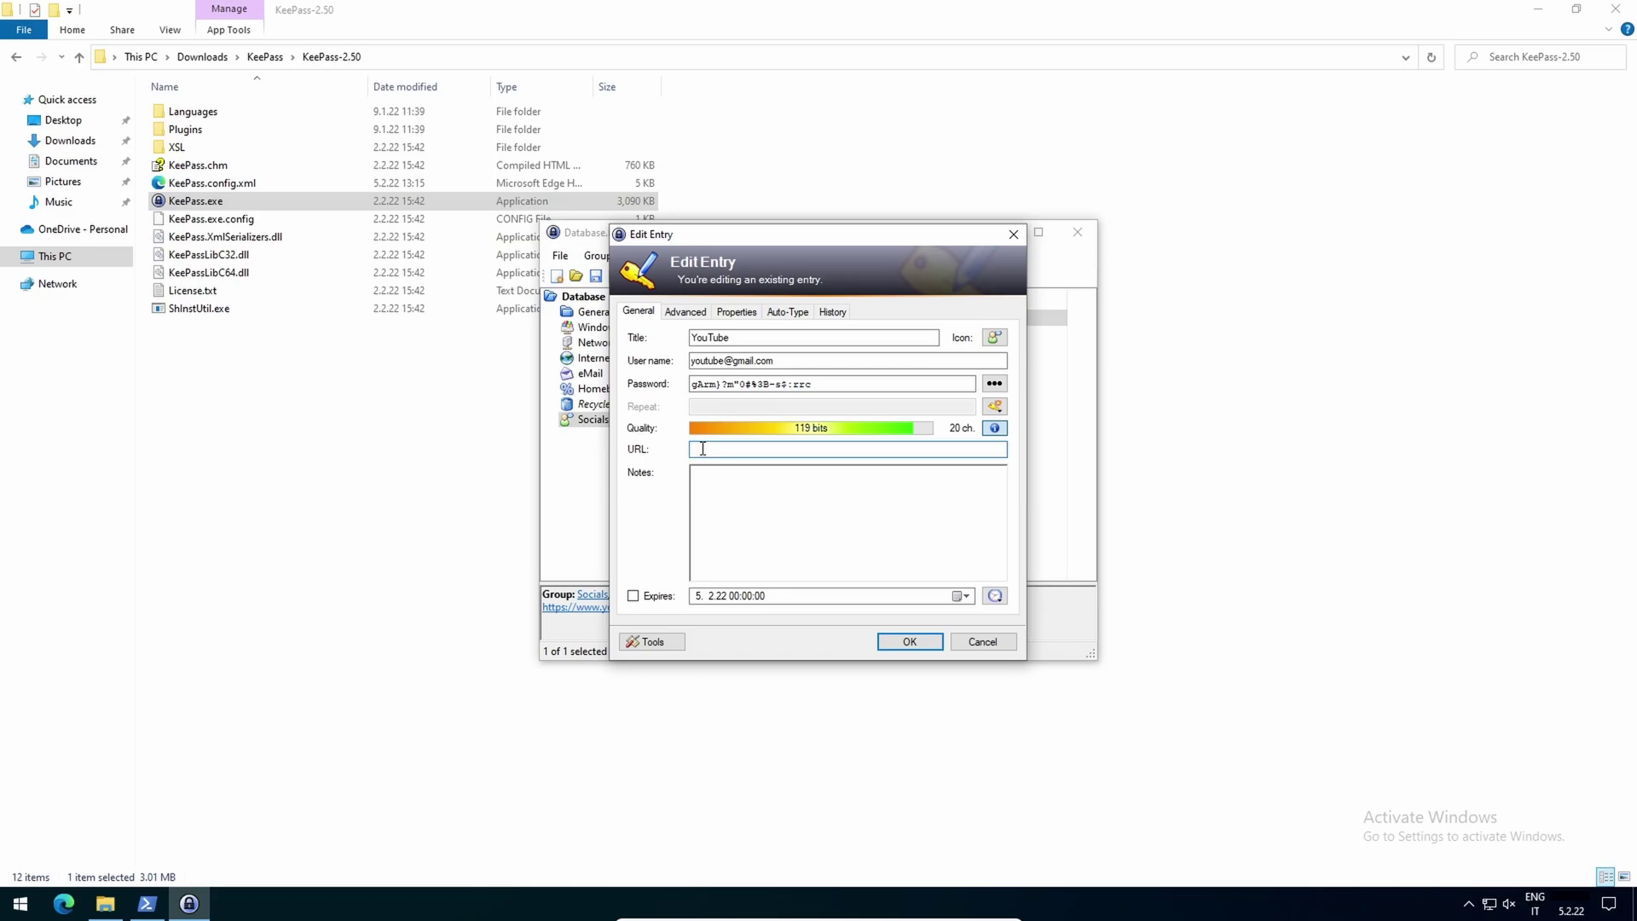
{"action": "left_click", "coordinate": [64, 904]}
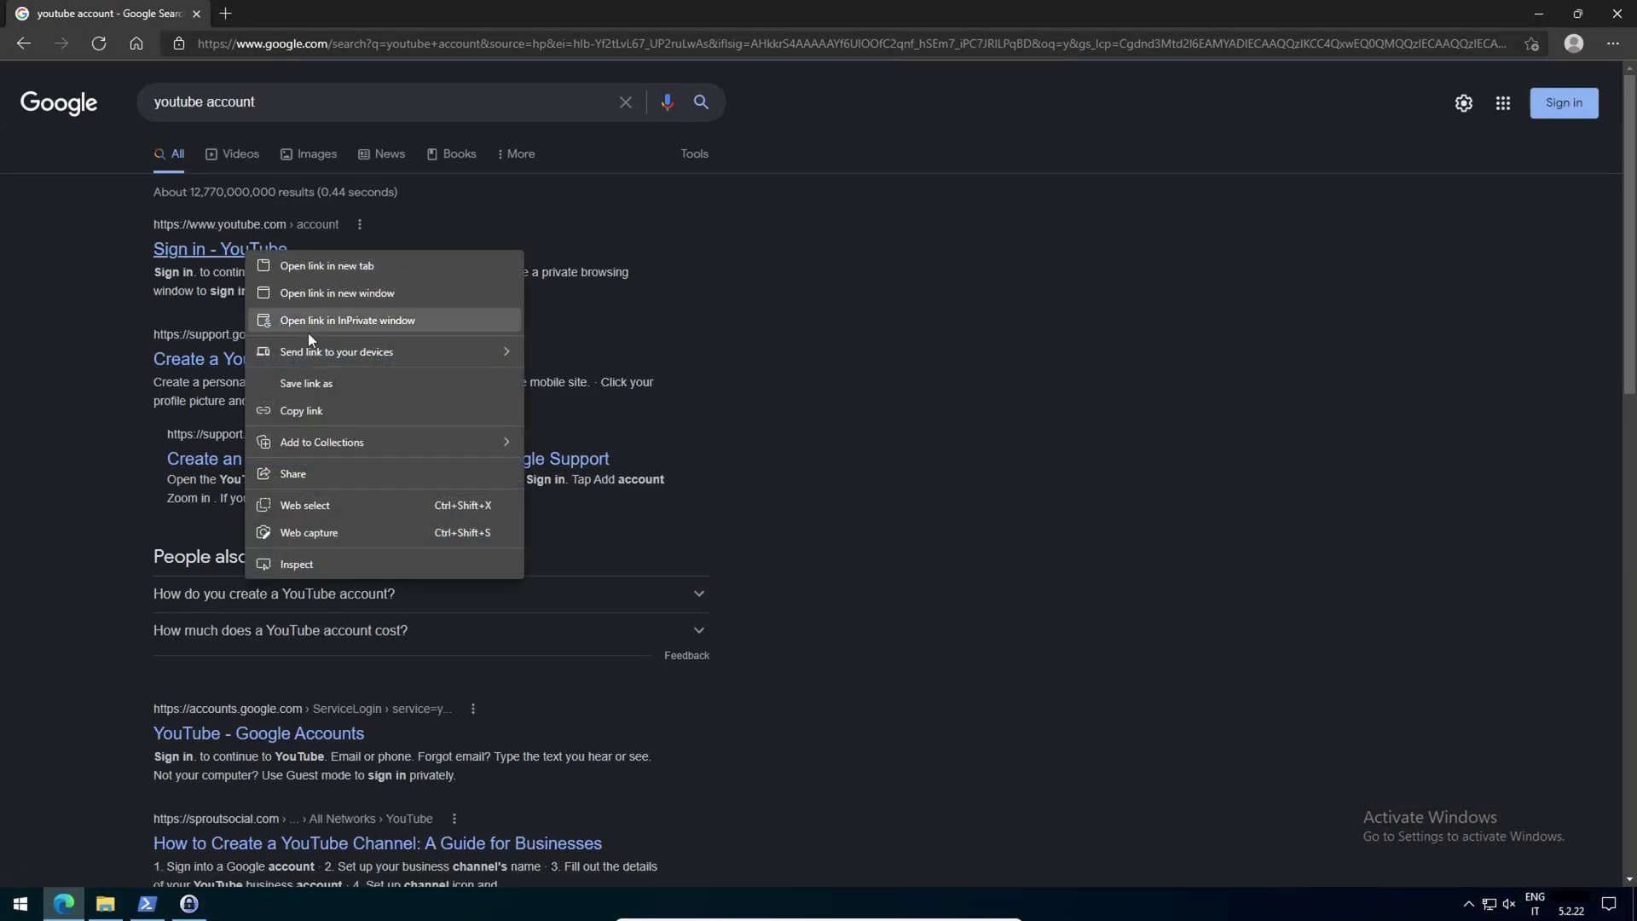
{"action": "left_click", "coordinate": [319, 411]}
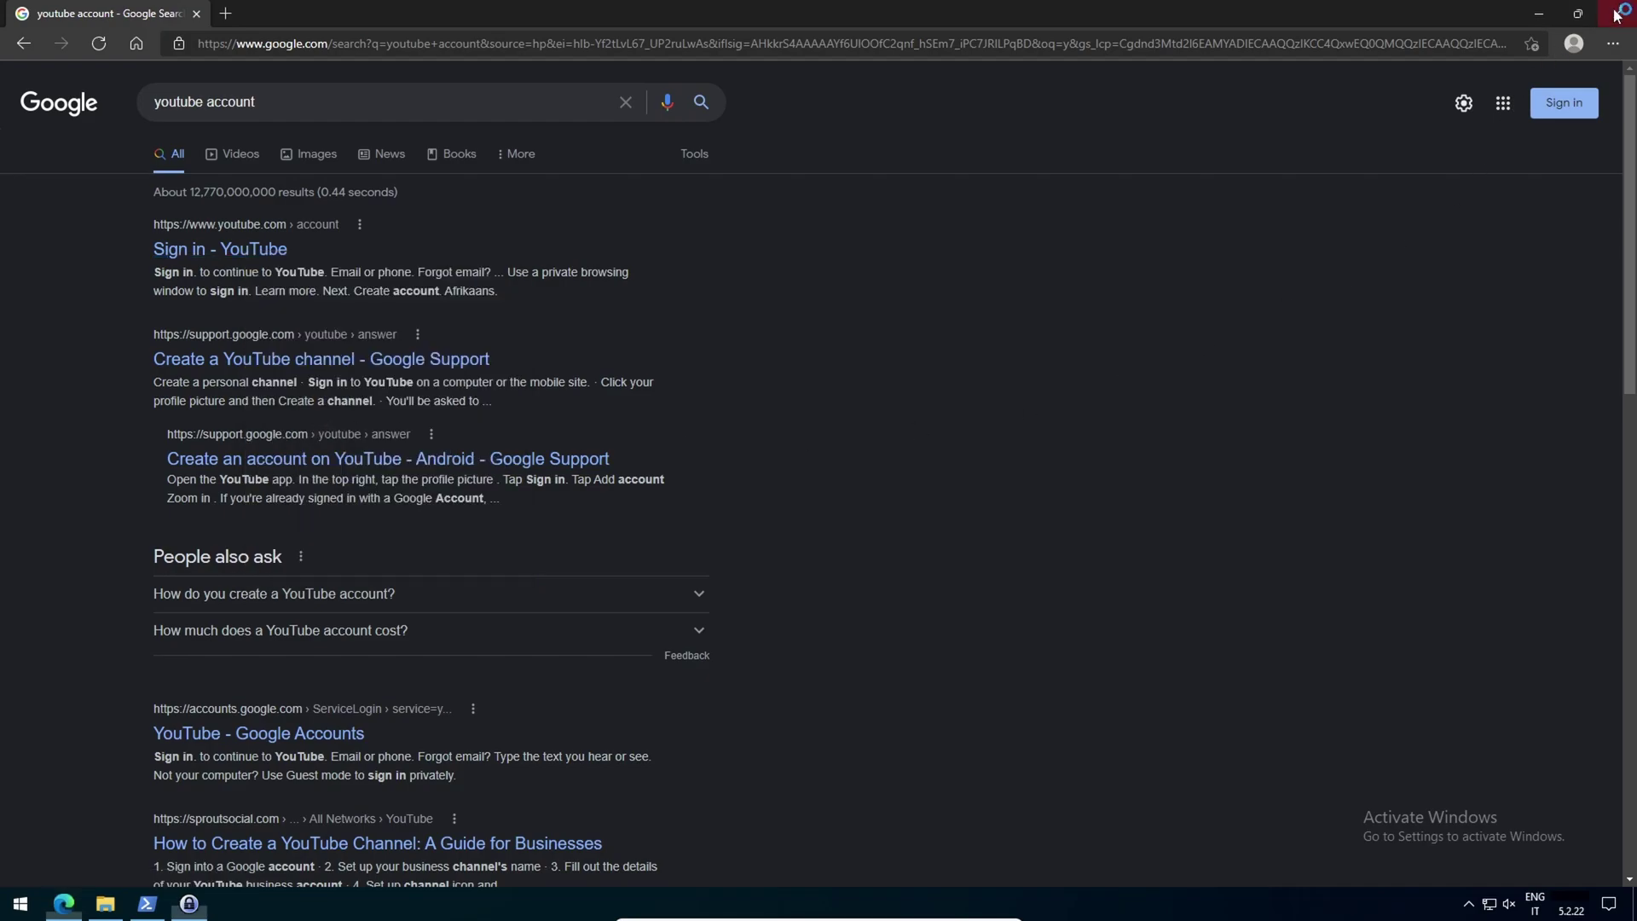
{"action": "left_click", "coordinate": [1618, 13]}
{"action": "right_click", "coordinate": [772, 450]}
{"action": "left_click", "coordinate": [829, 523]}
{"action": "left_click", "coordinate": [903, 636]}
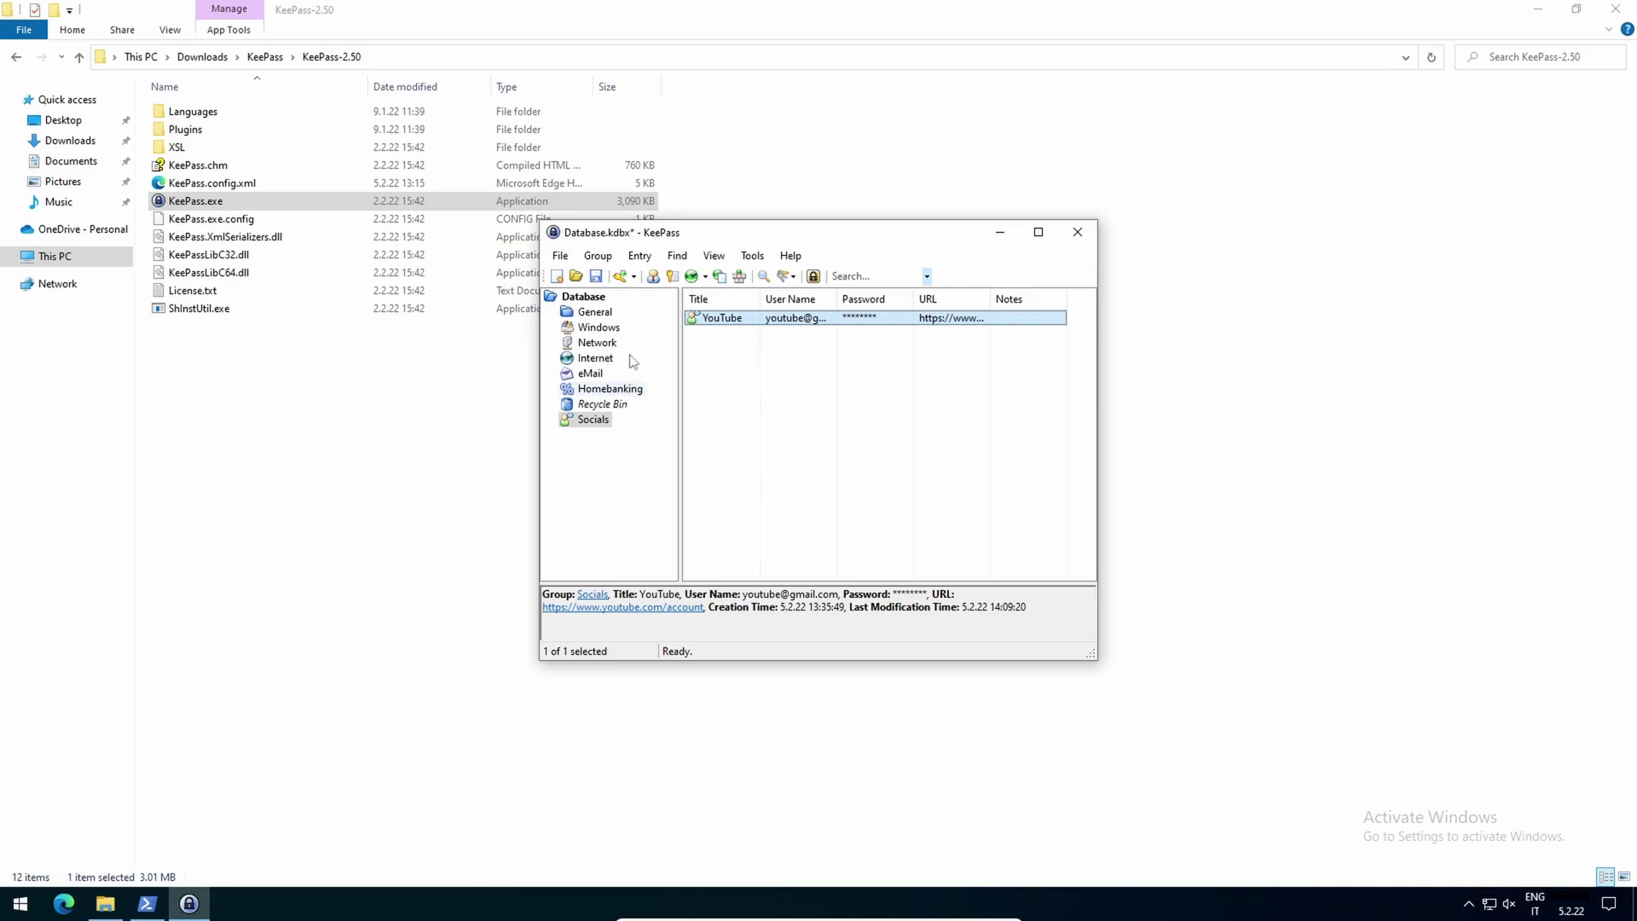
Open the YouTube entry's saved URL in the browser from KeePass
{"action": "right_click", "coordinate": [714, 315]}
{"action": "mouse_move", "coordinate": [786, 366]}
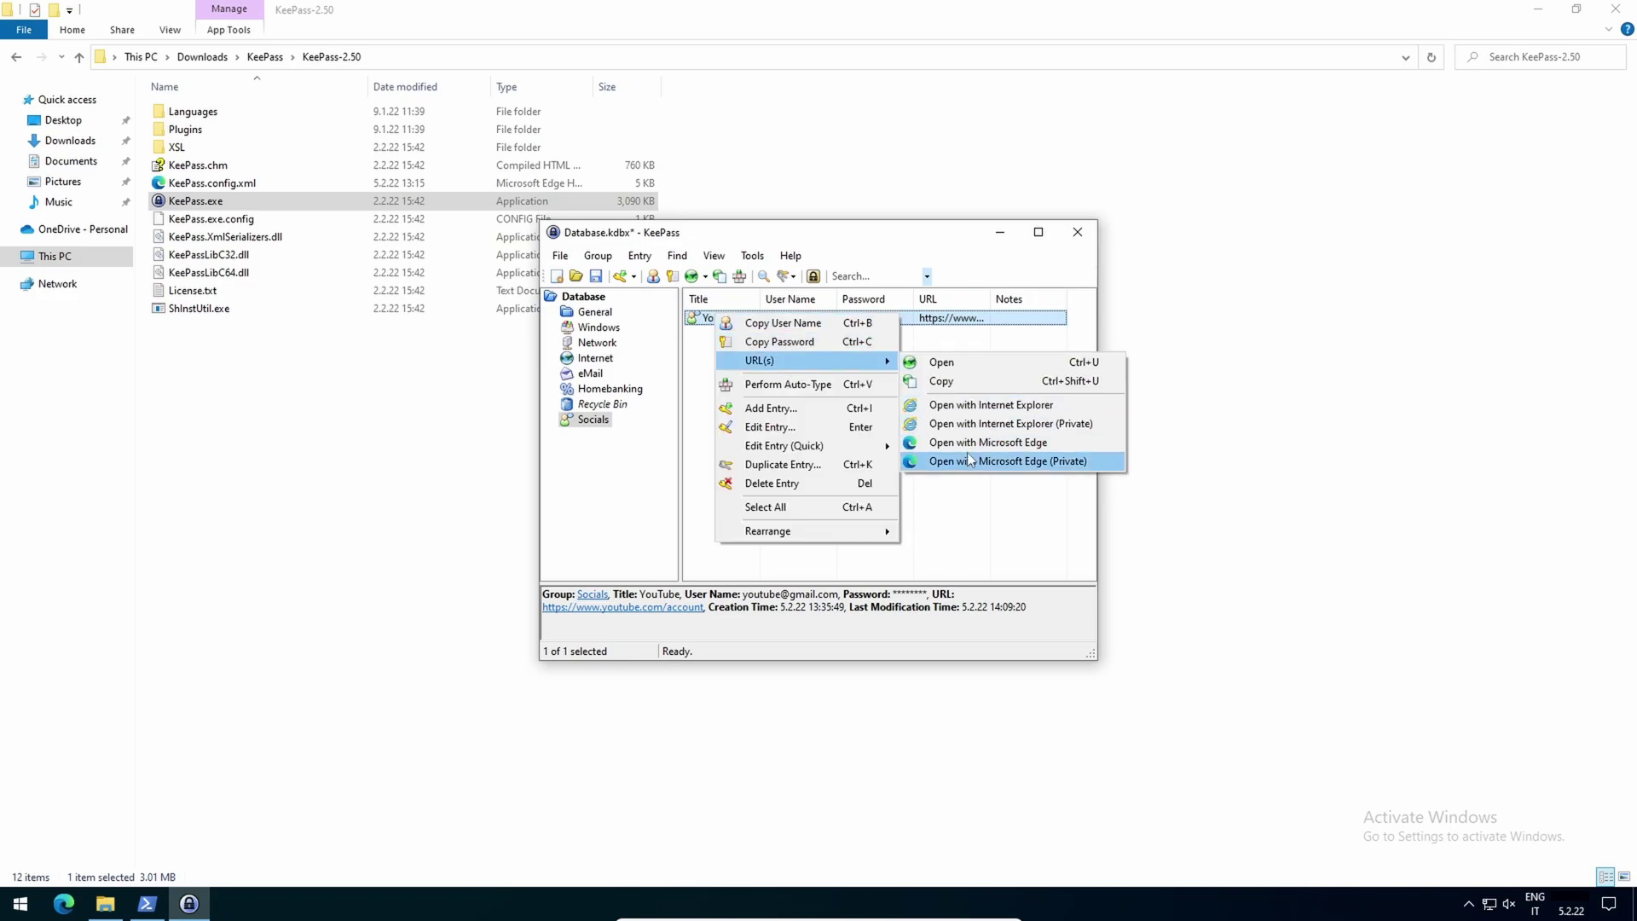
{"action": "left_click", "coordinate": [960, 366]}
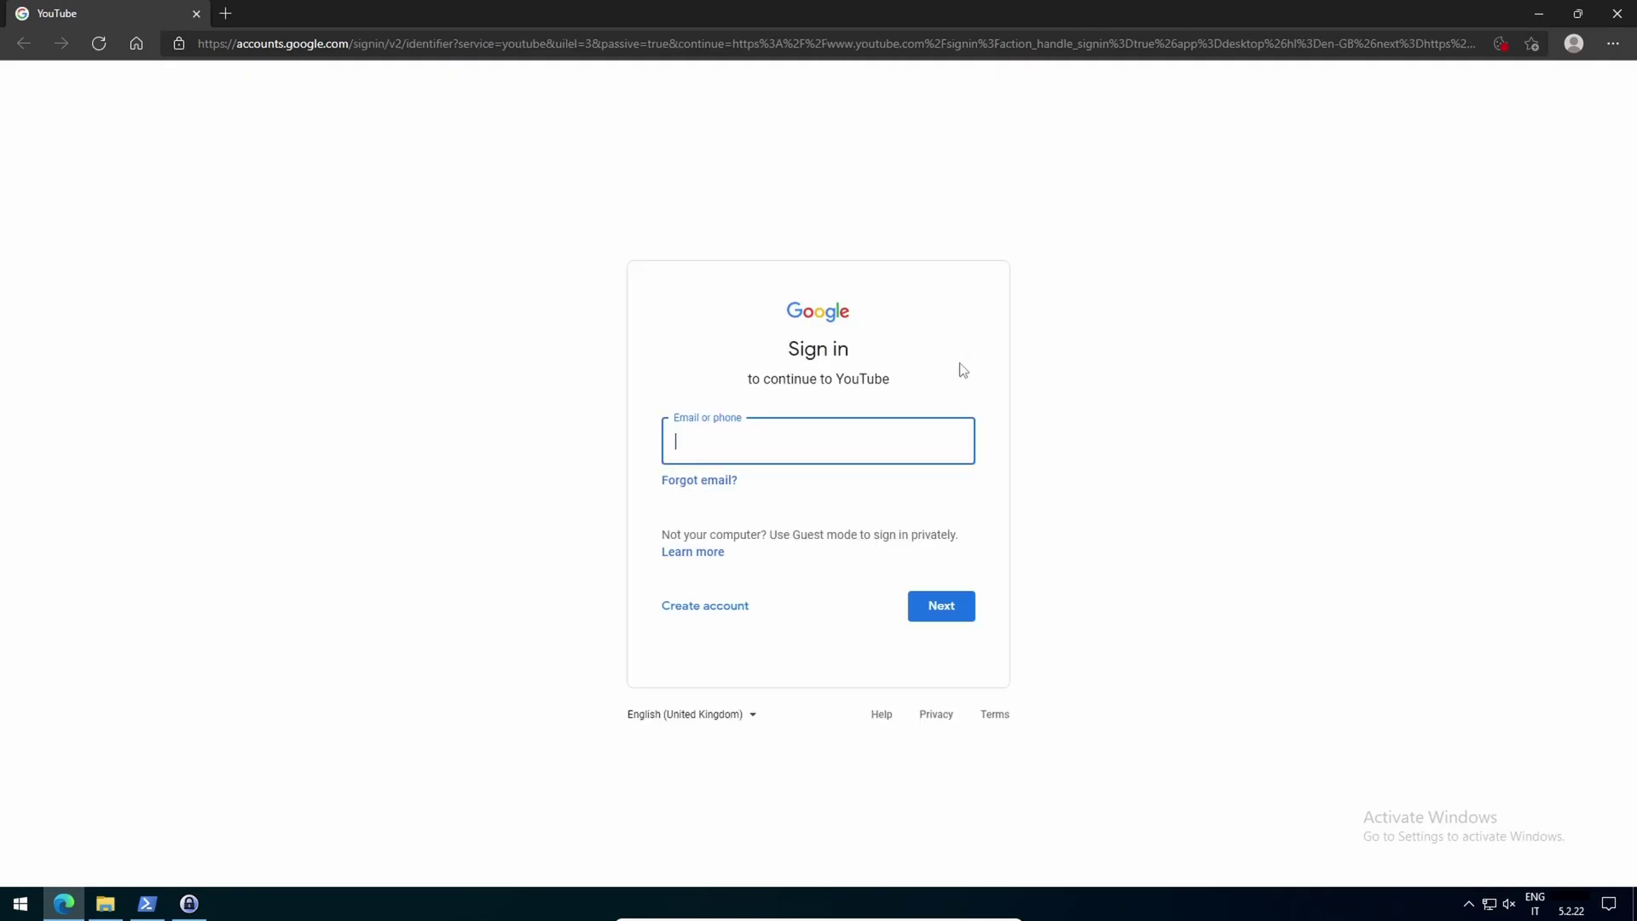
Copy the entry's user name into the Google sign-in e-mail field and continue
{"action": "left_click", "coordinate": [189, 904]}
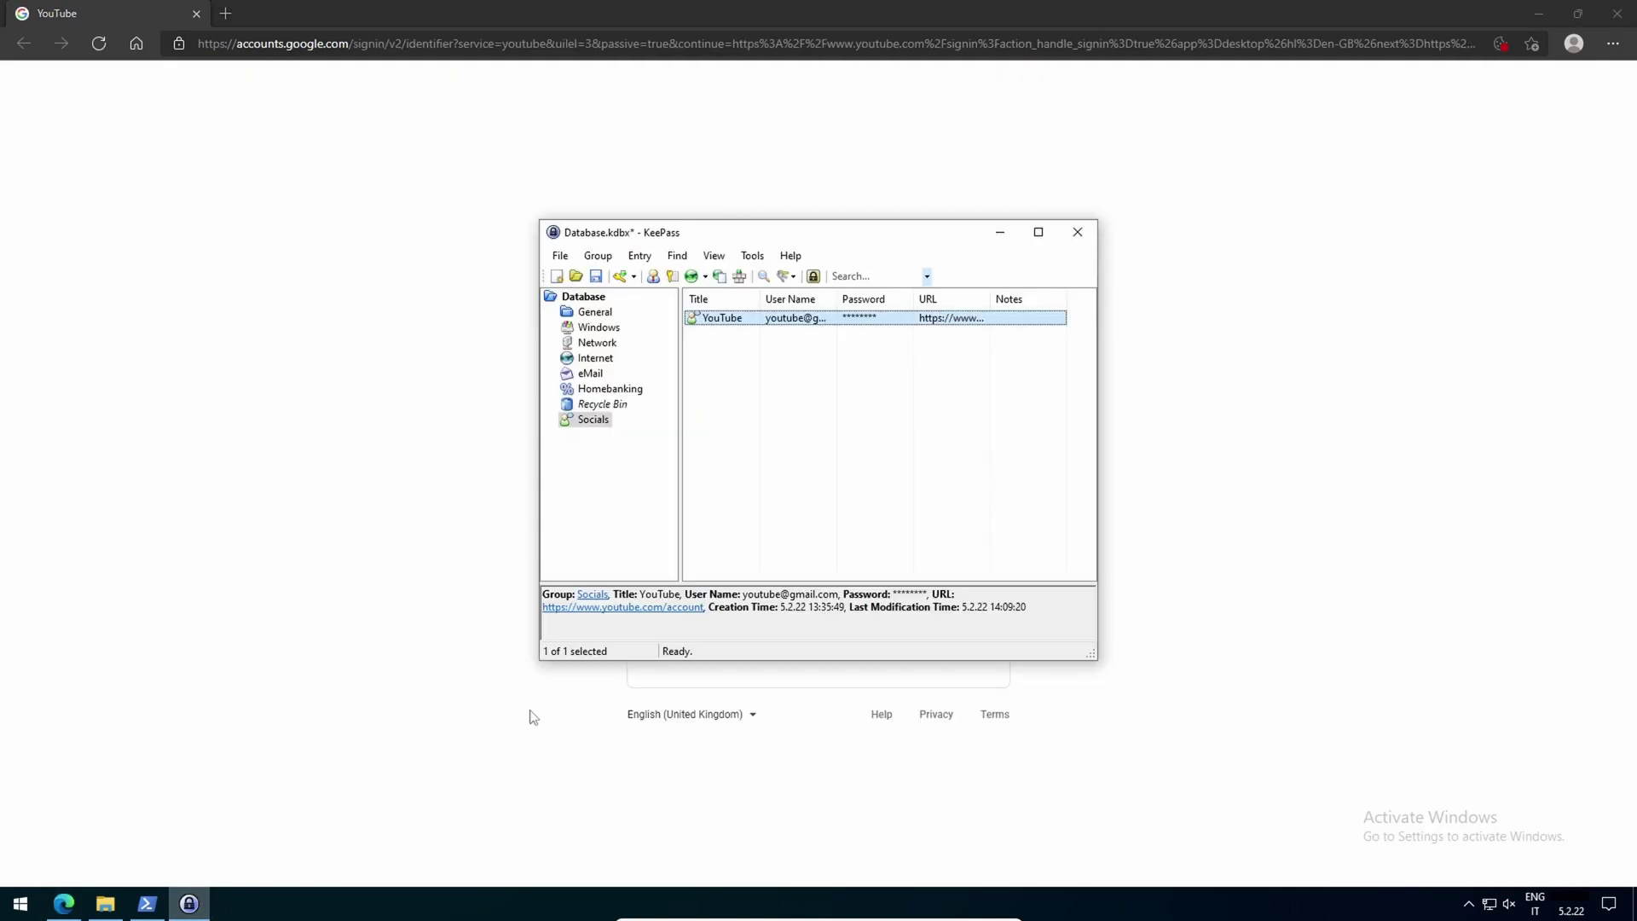
{"action": "right_click", "coordinate": [725, 320]}
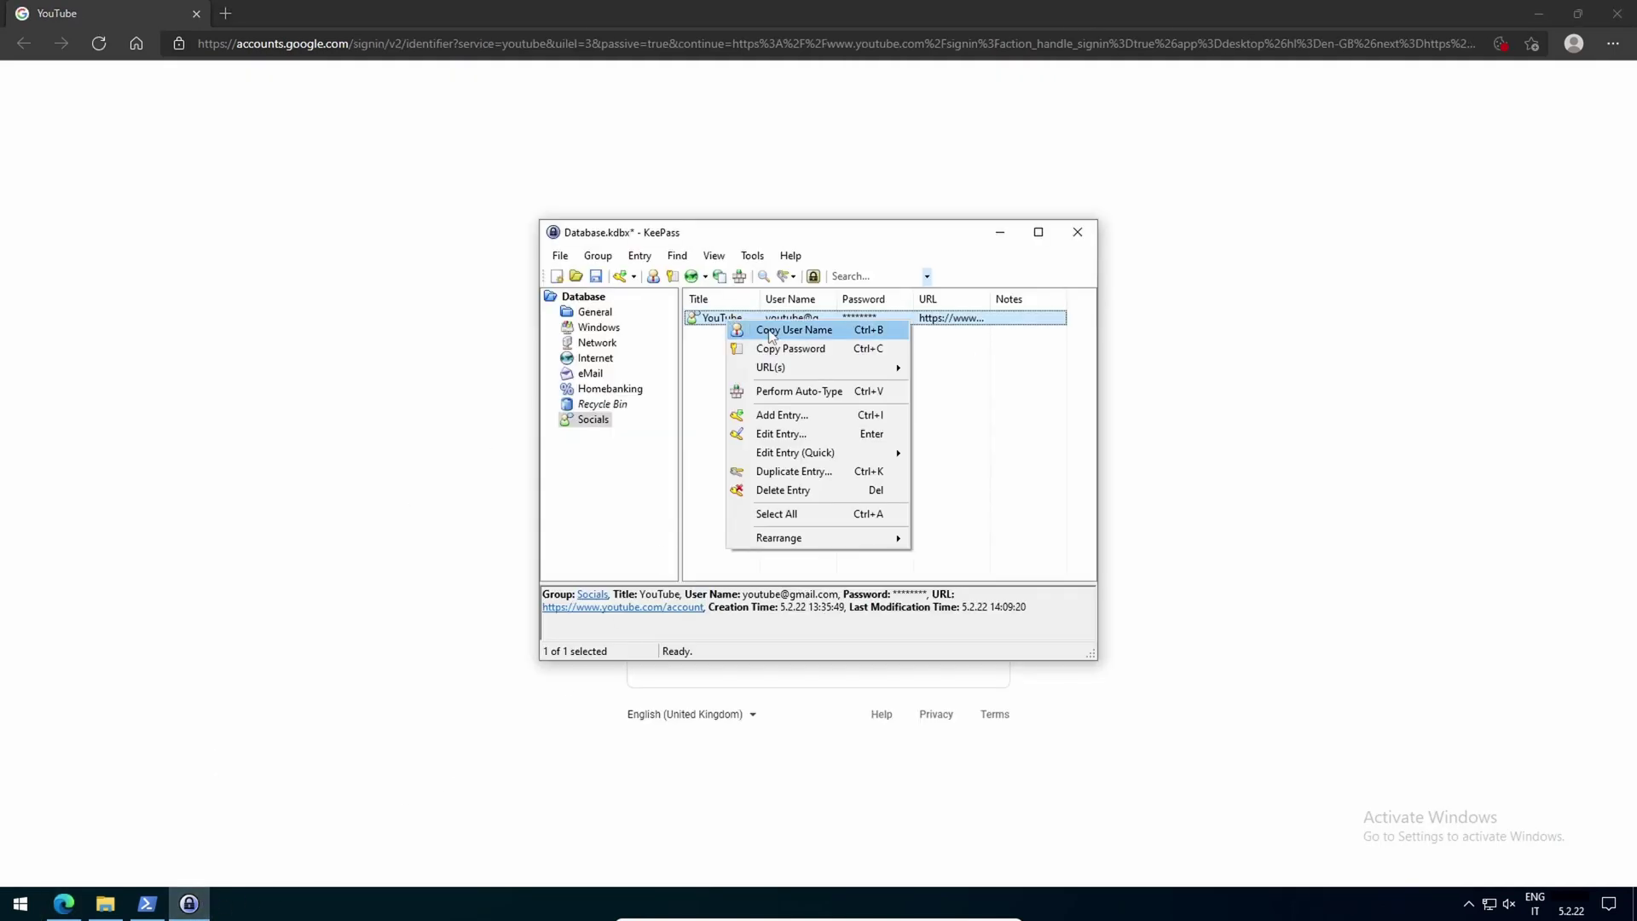
{"action": "left_click", "coordinate": [770, 336]}
{"action": "left_click", "coordinate": [422, 363]}
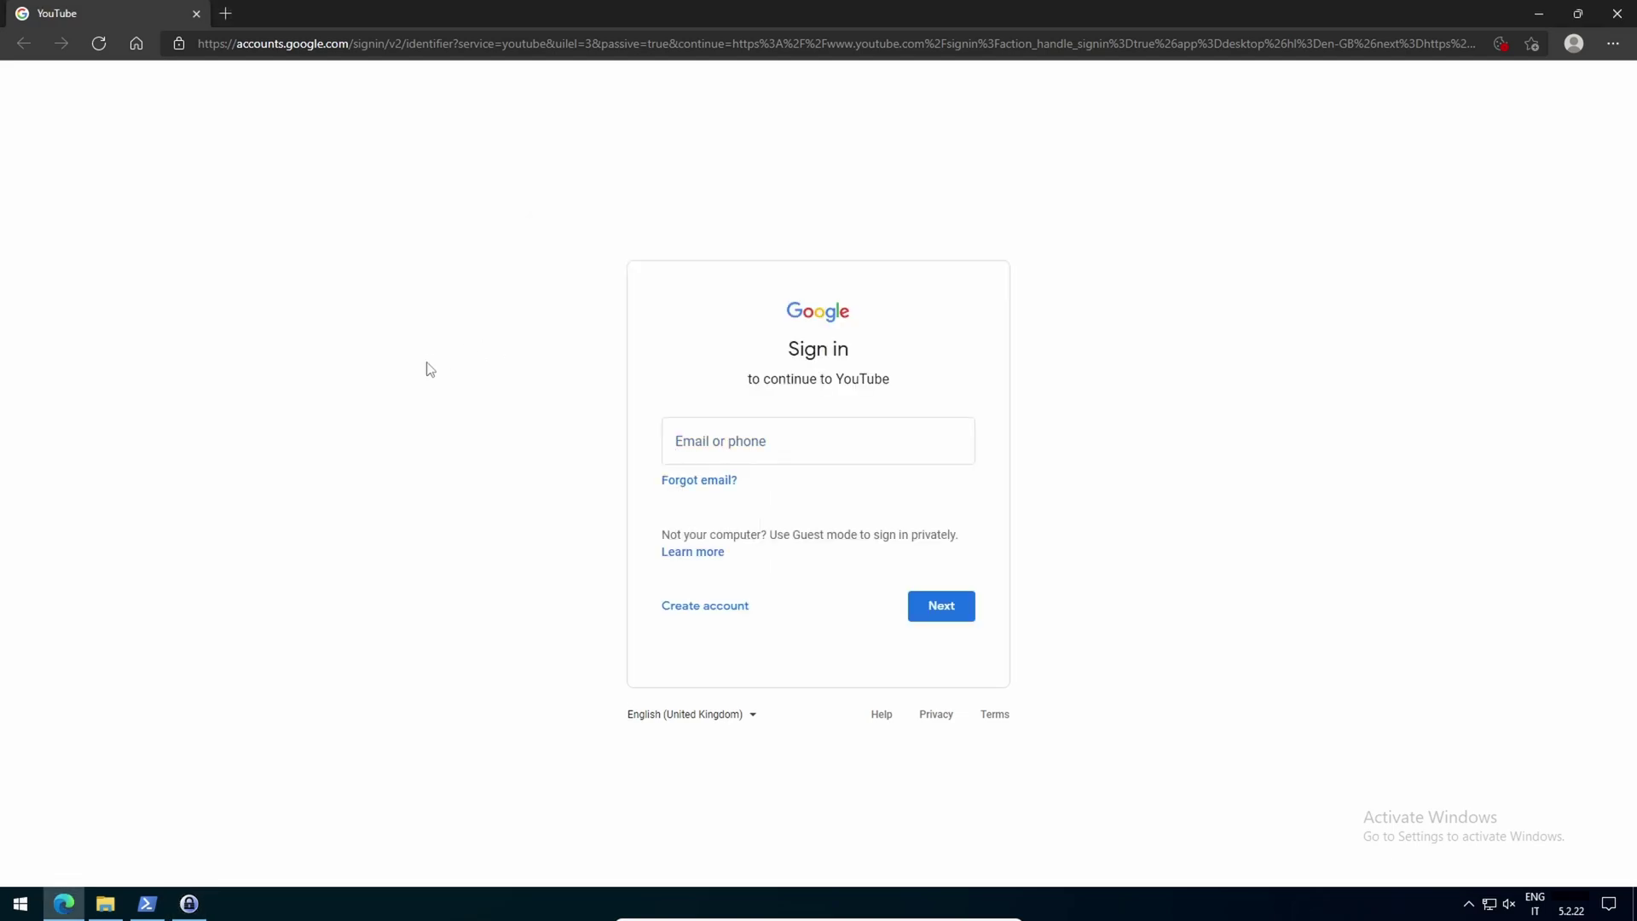
{"action": "right_click", "coordinate": [726, 440]}
{"action": "left_click", "coordinate": [791, 598]}
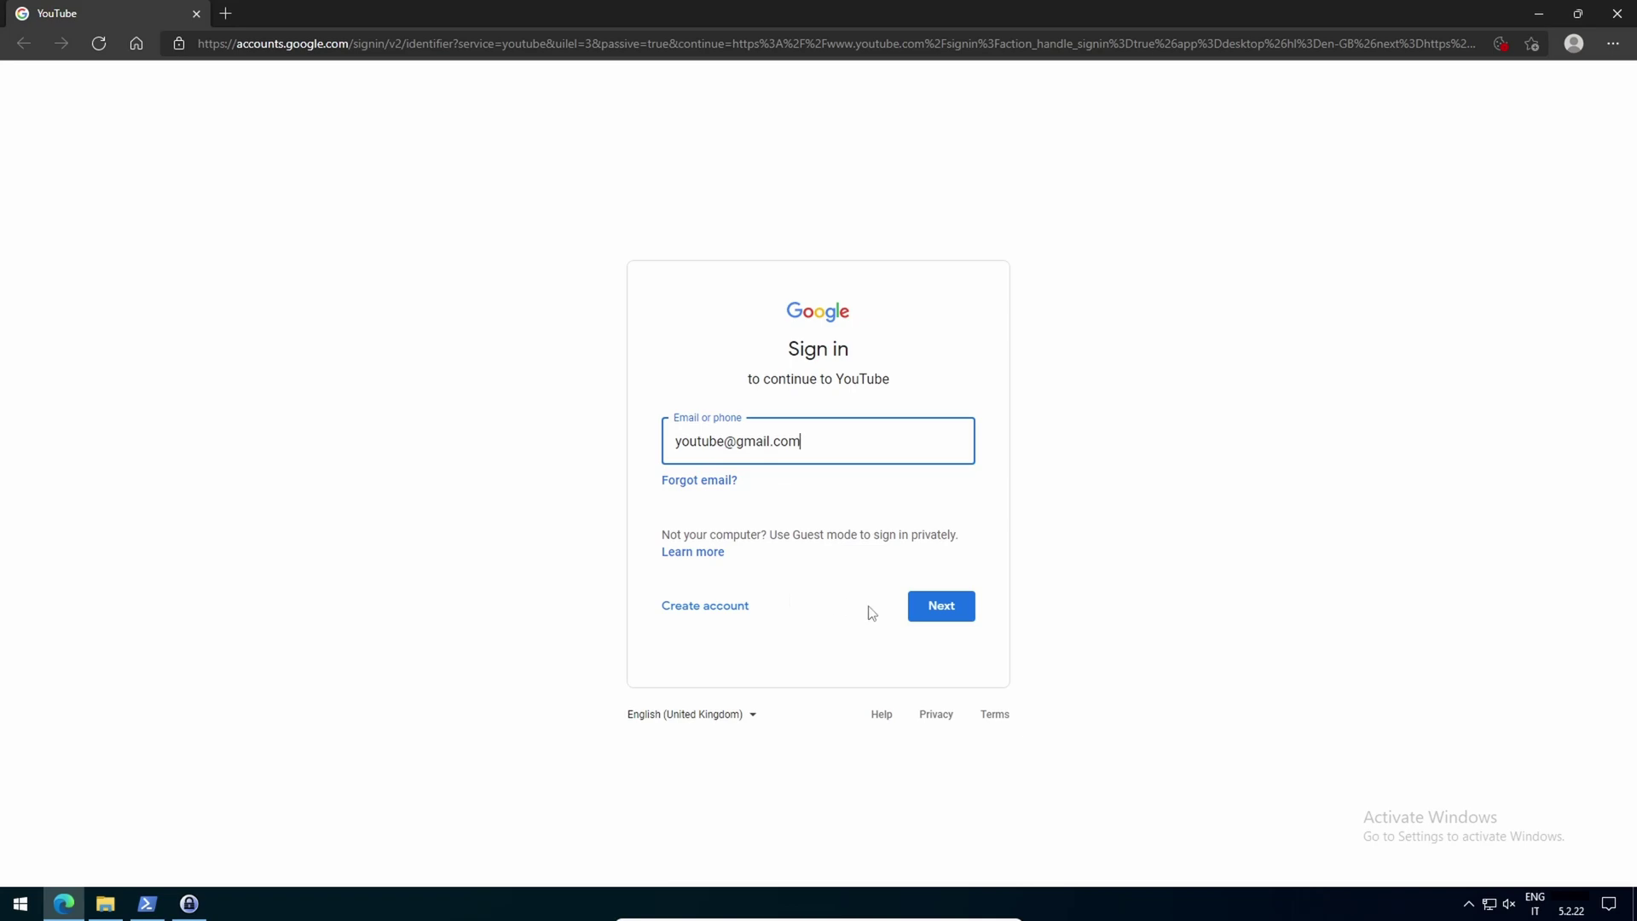
{"action": "left_click", "coordinate": [919, 615]}
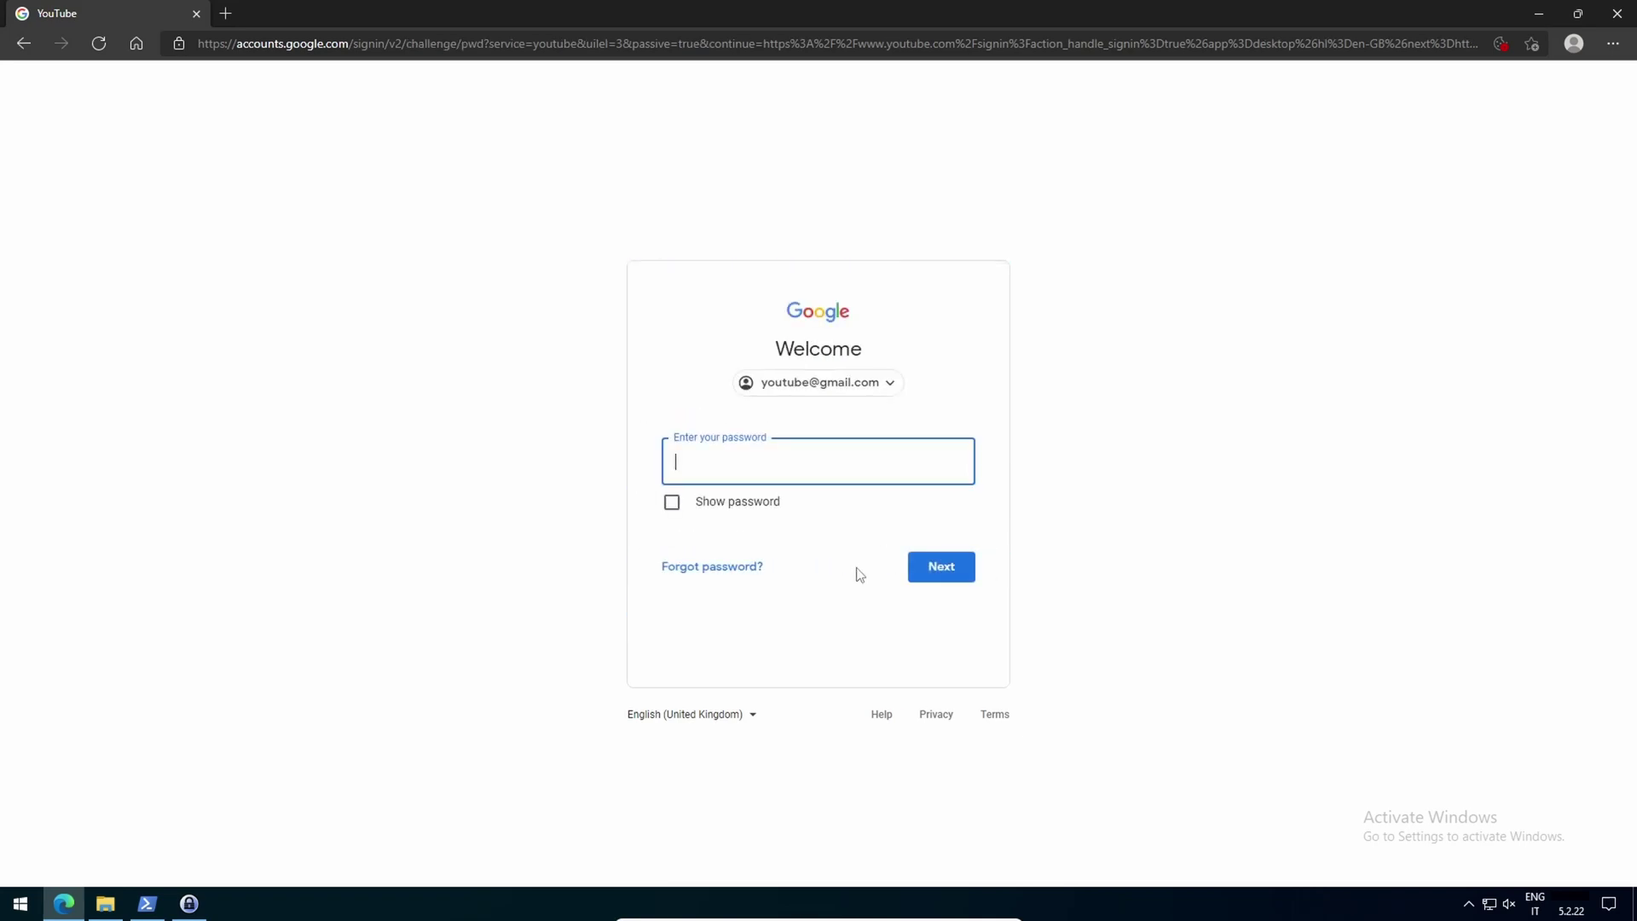
Copy the entry's generated password and paste it into the sign-in password field
{"action": "left_click", "coordinate": [189, 906]}
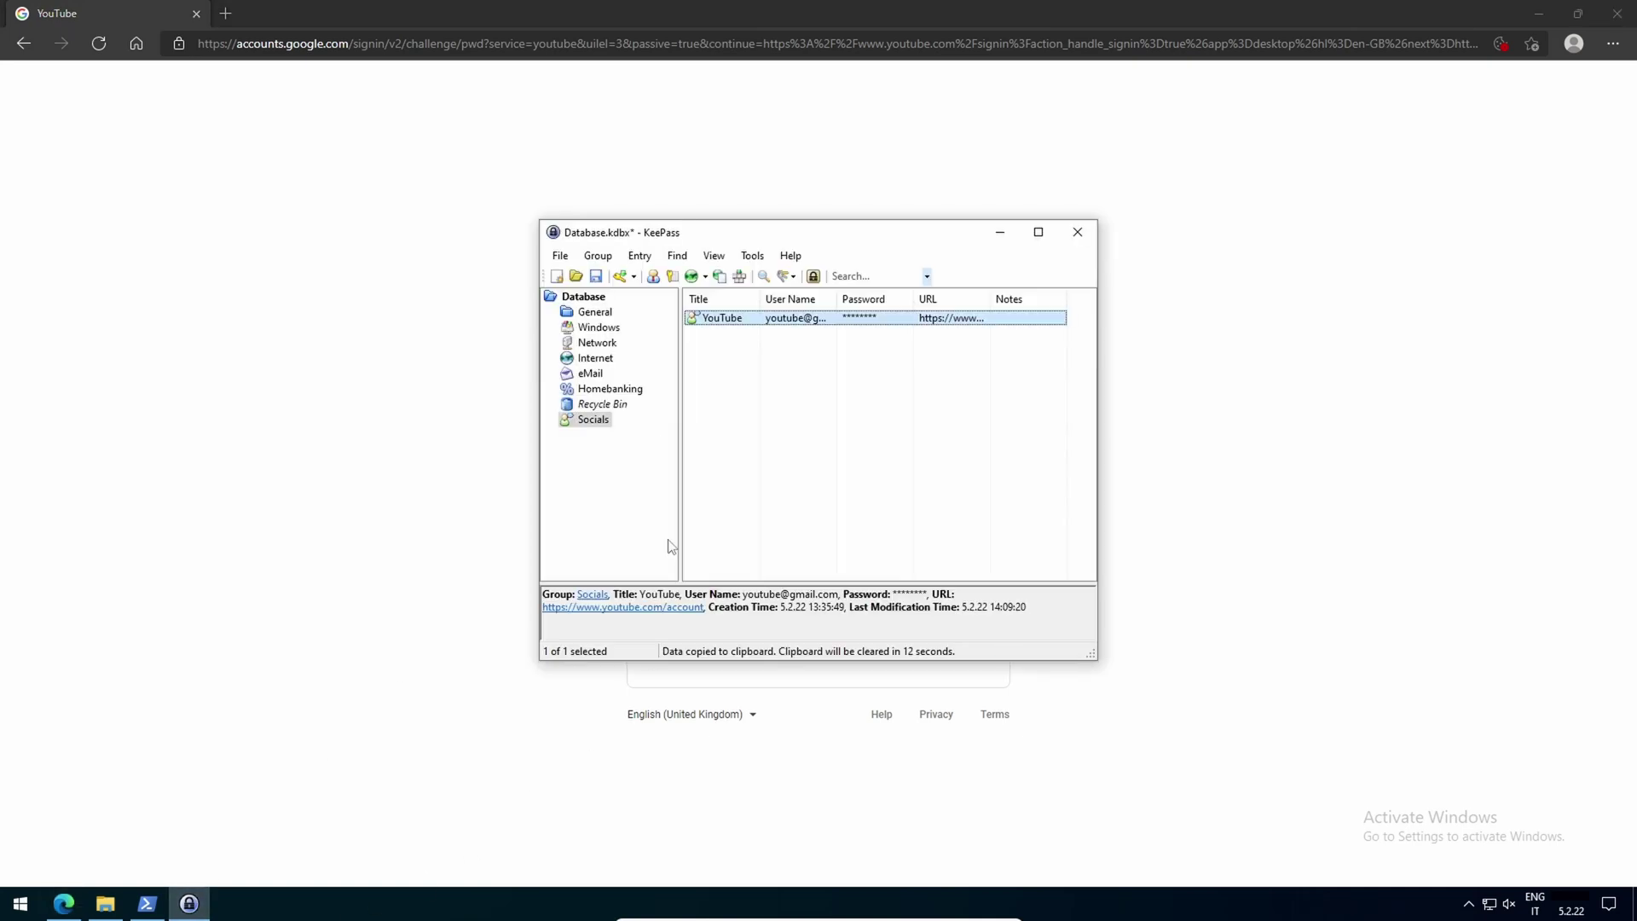
{"action": "right_click", "coordinate": [724, 323]}
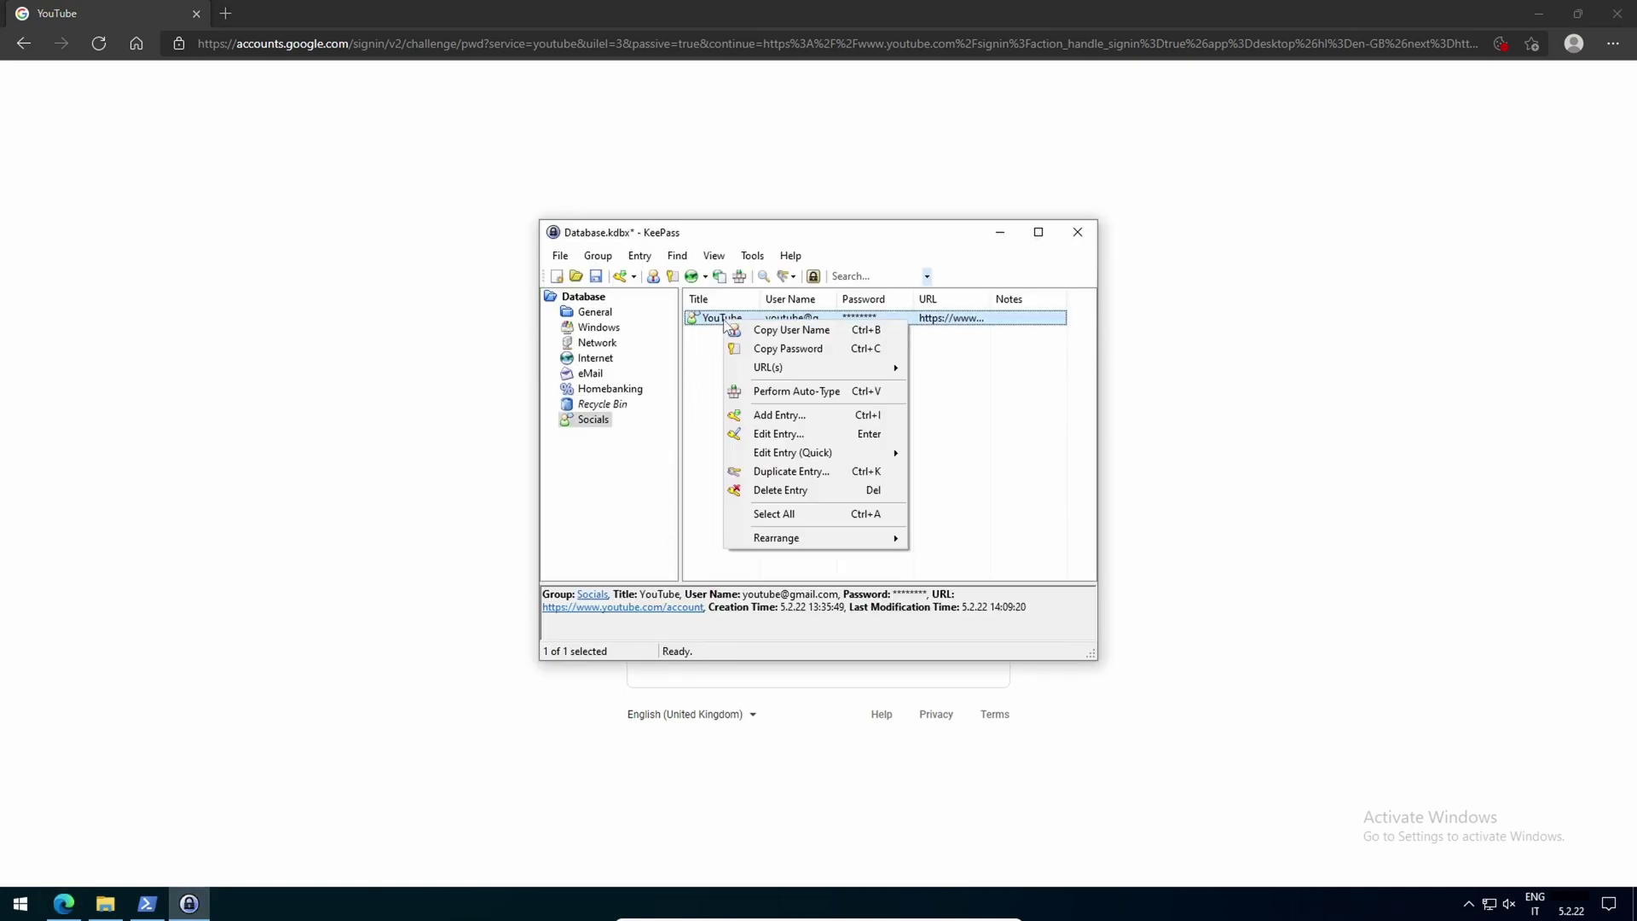
{"action": "left_click", "coordinate": [759, 350]}
{"action": "left_click", "coordinate": [365, 404]}
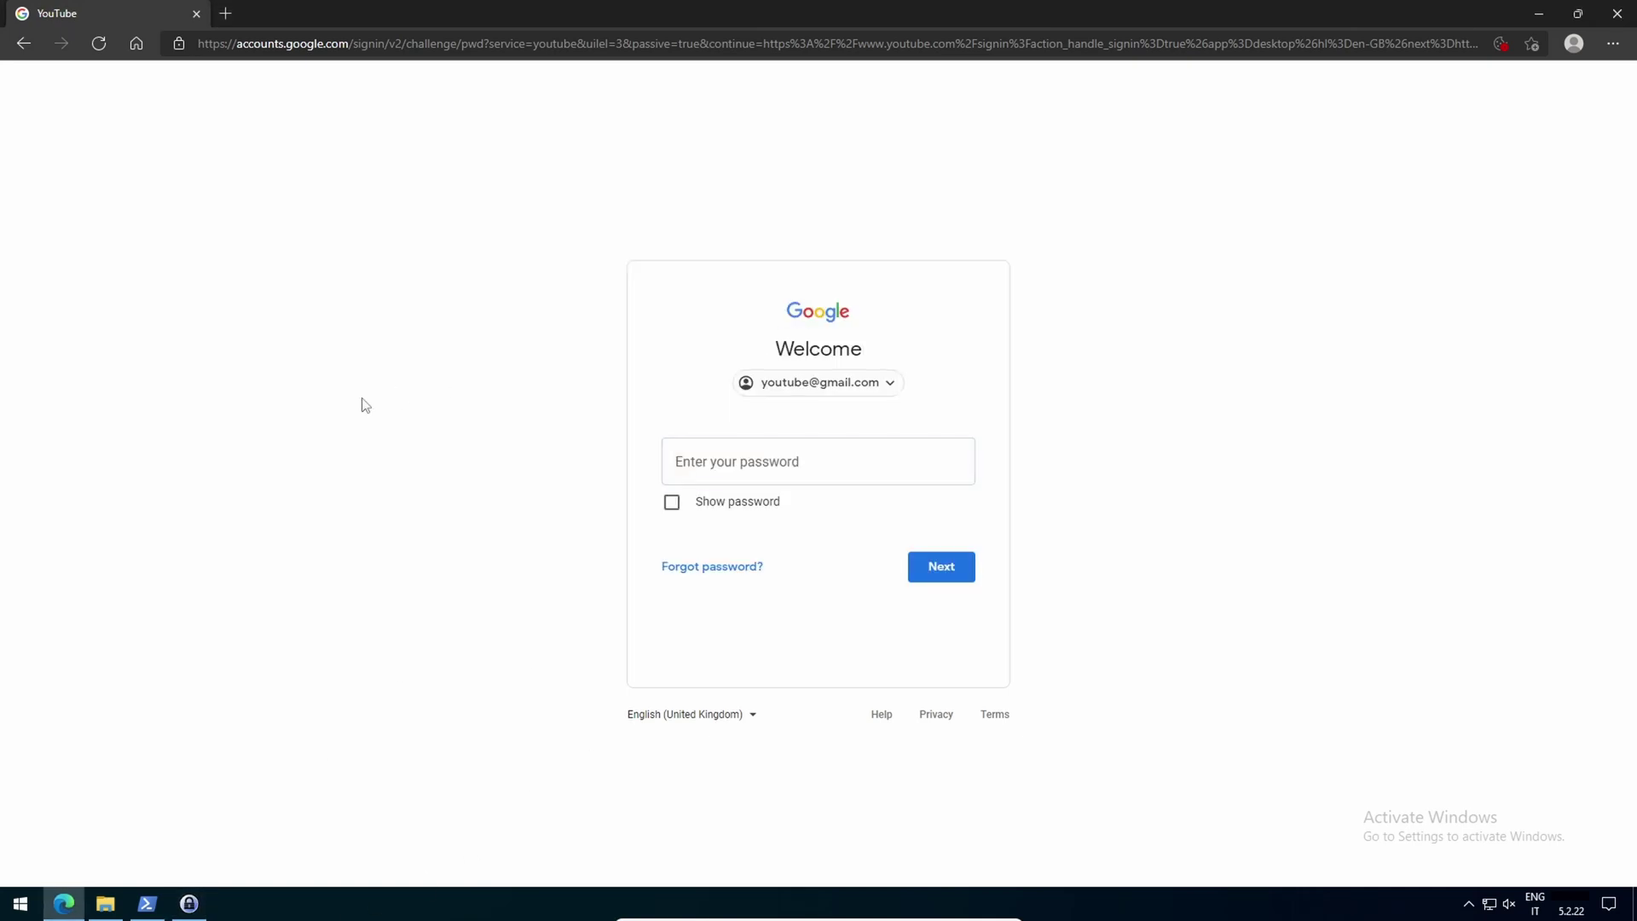
{"action": "right_click", "coordinate": [754, 461]}
{"action": "left_click", "coordinate": [819, 606]}
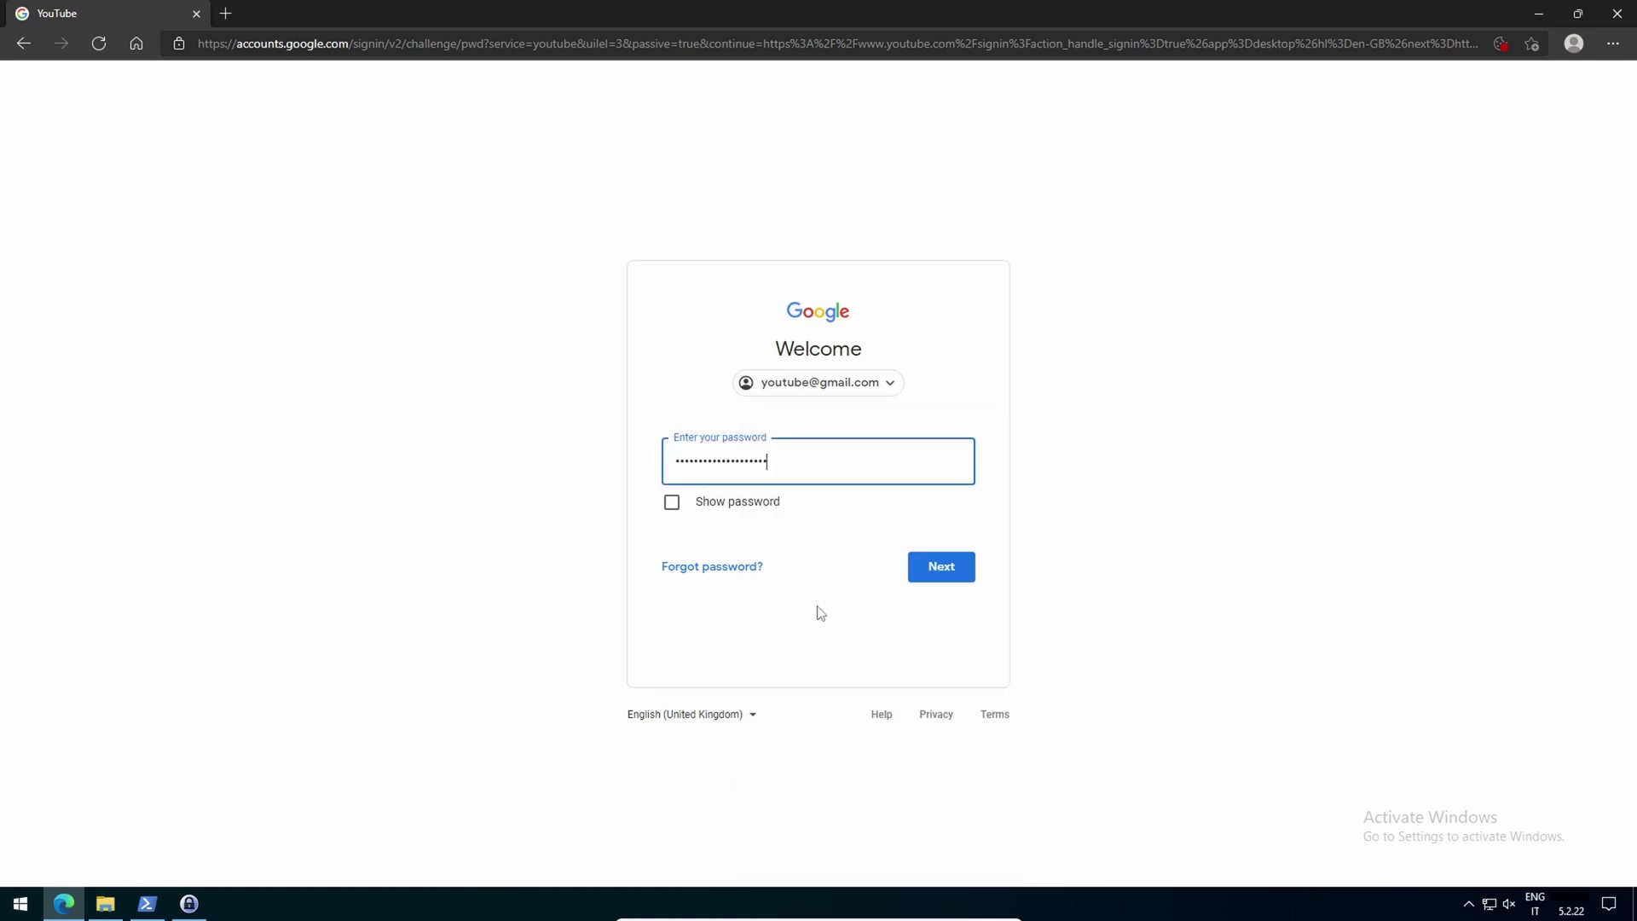
{"action": "left_click", "coordinate": [931, 585]}
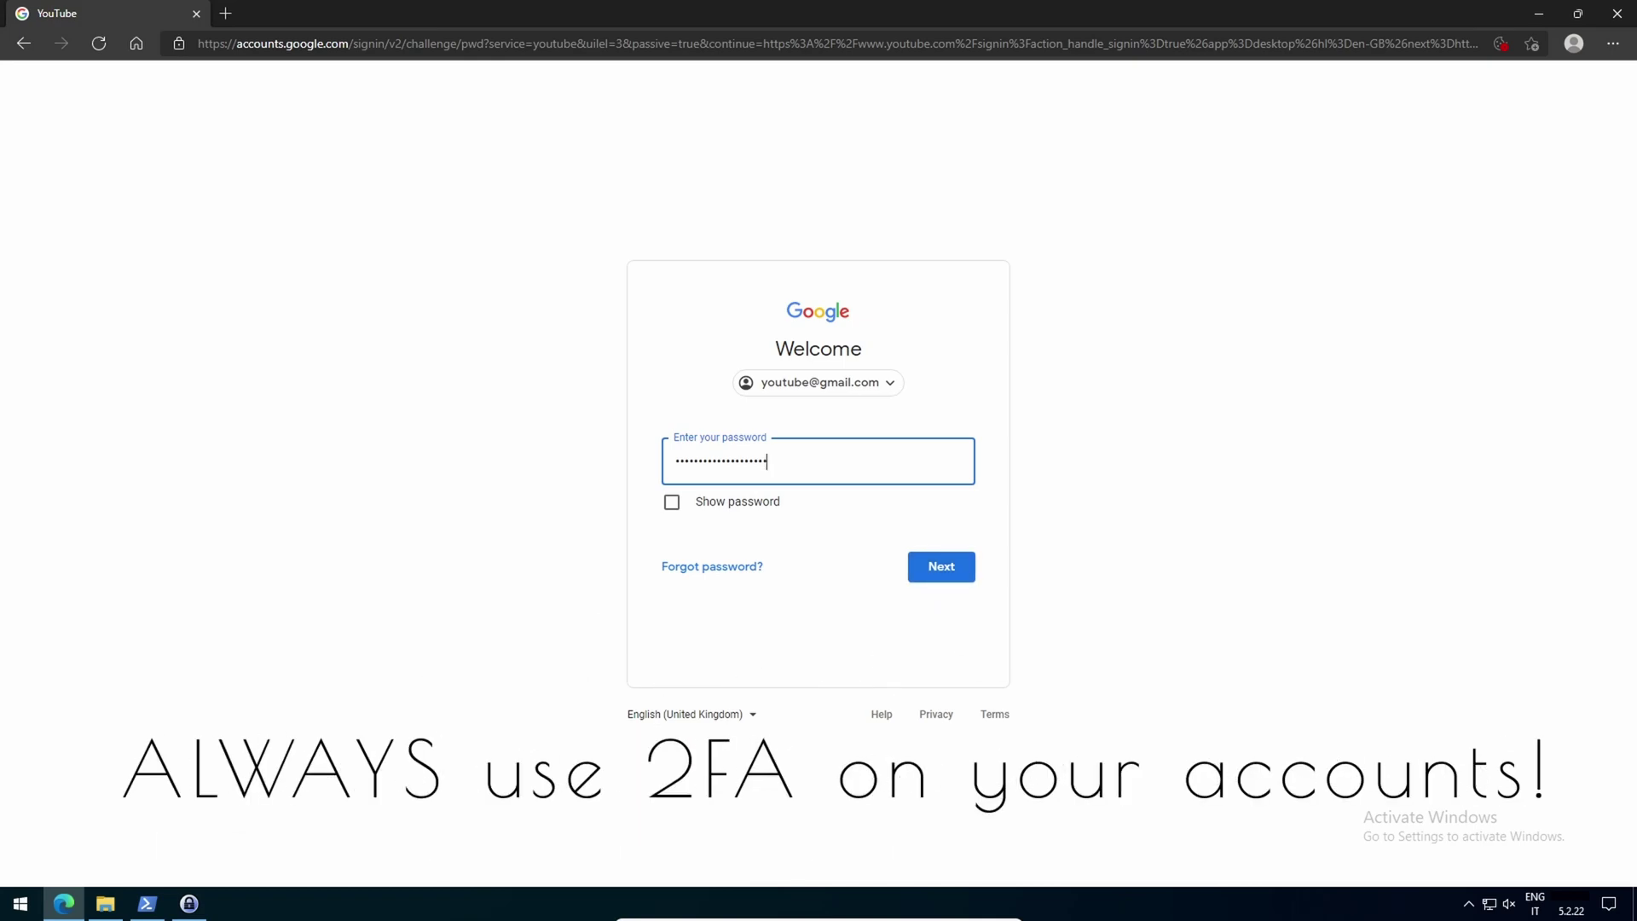